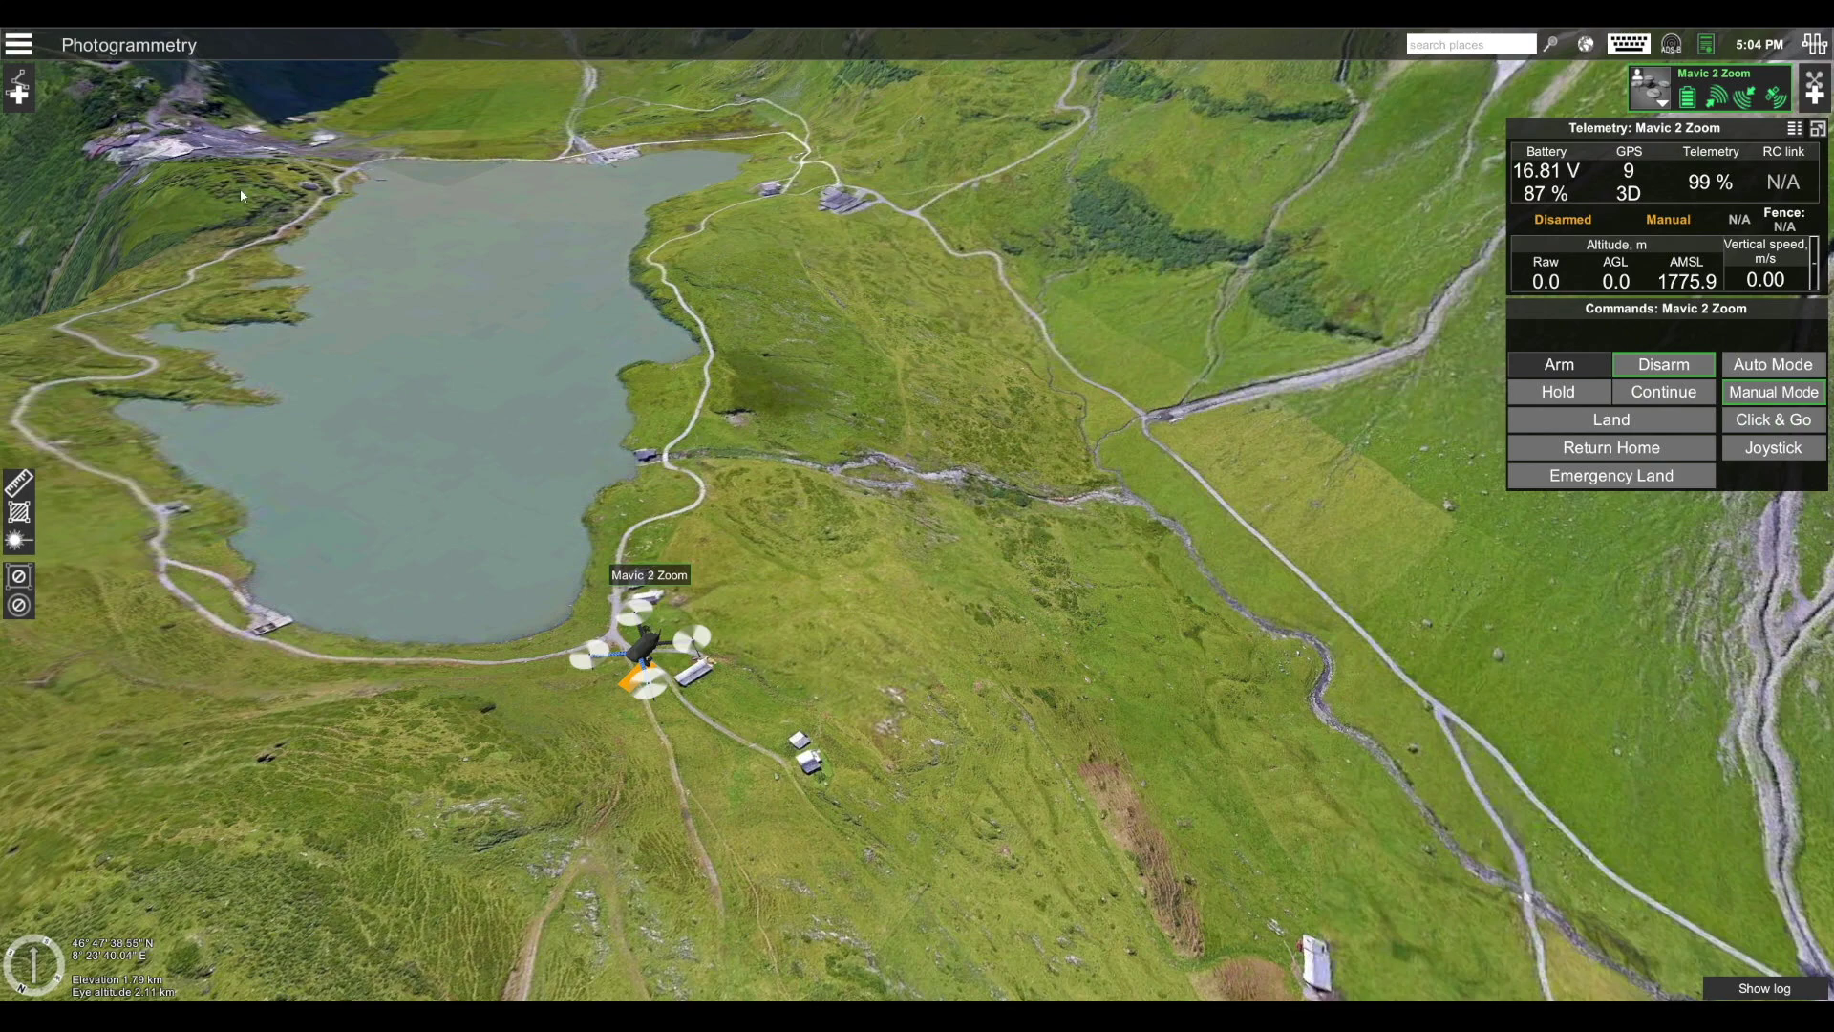
# Create a route named 'Photogrammetry' for the DJI Mavic 2 Zoom, keeping default settings (5.00 m/s).
pyautogui.click(19, 93)
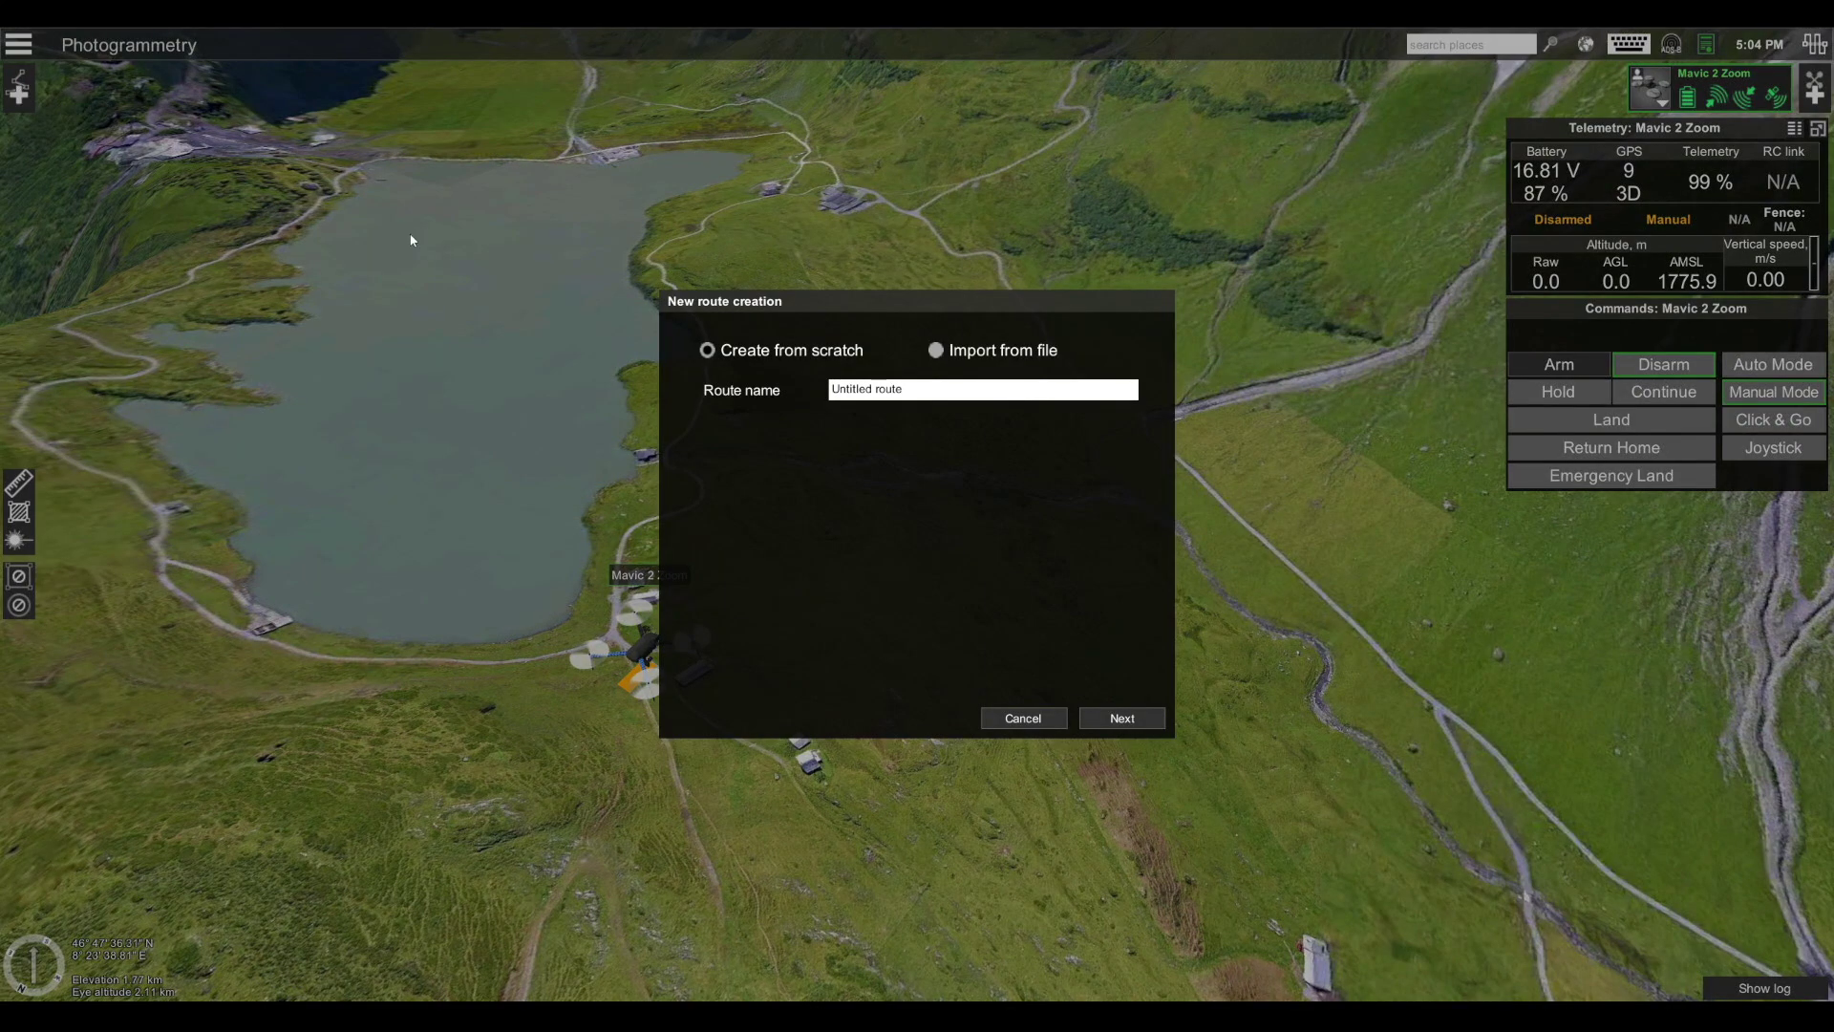
pyautogui.moveTo(919, 394); pyautogui.dragTo(765, 391)
pyautogui.write('Photogrammetry')
pyautogui.click(1122, 717)
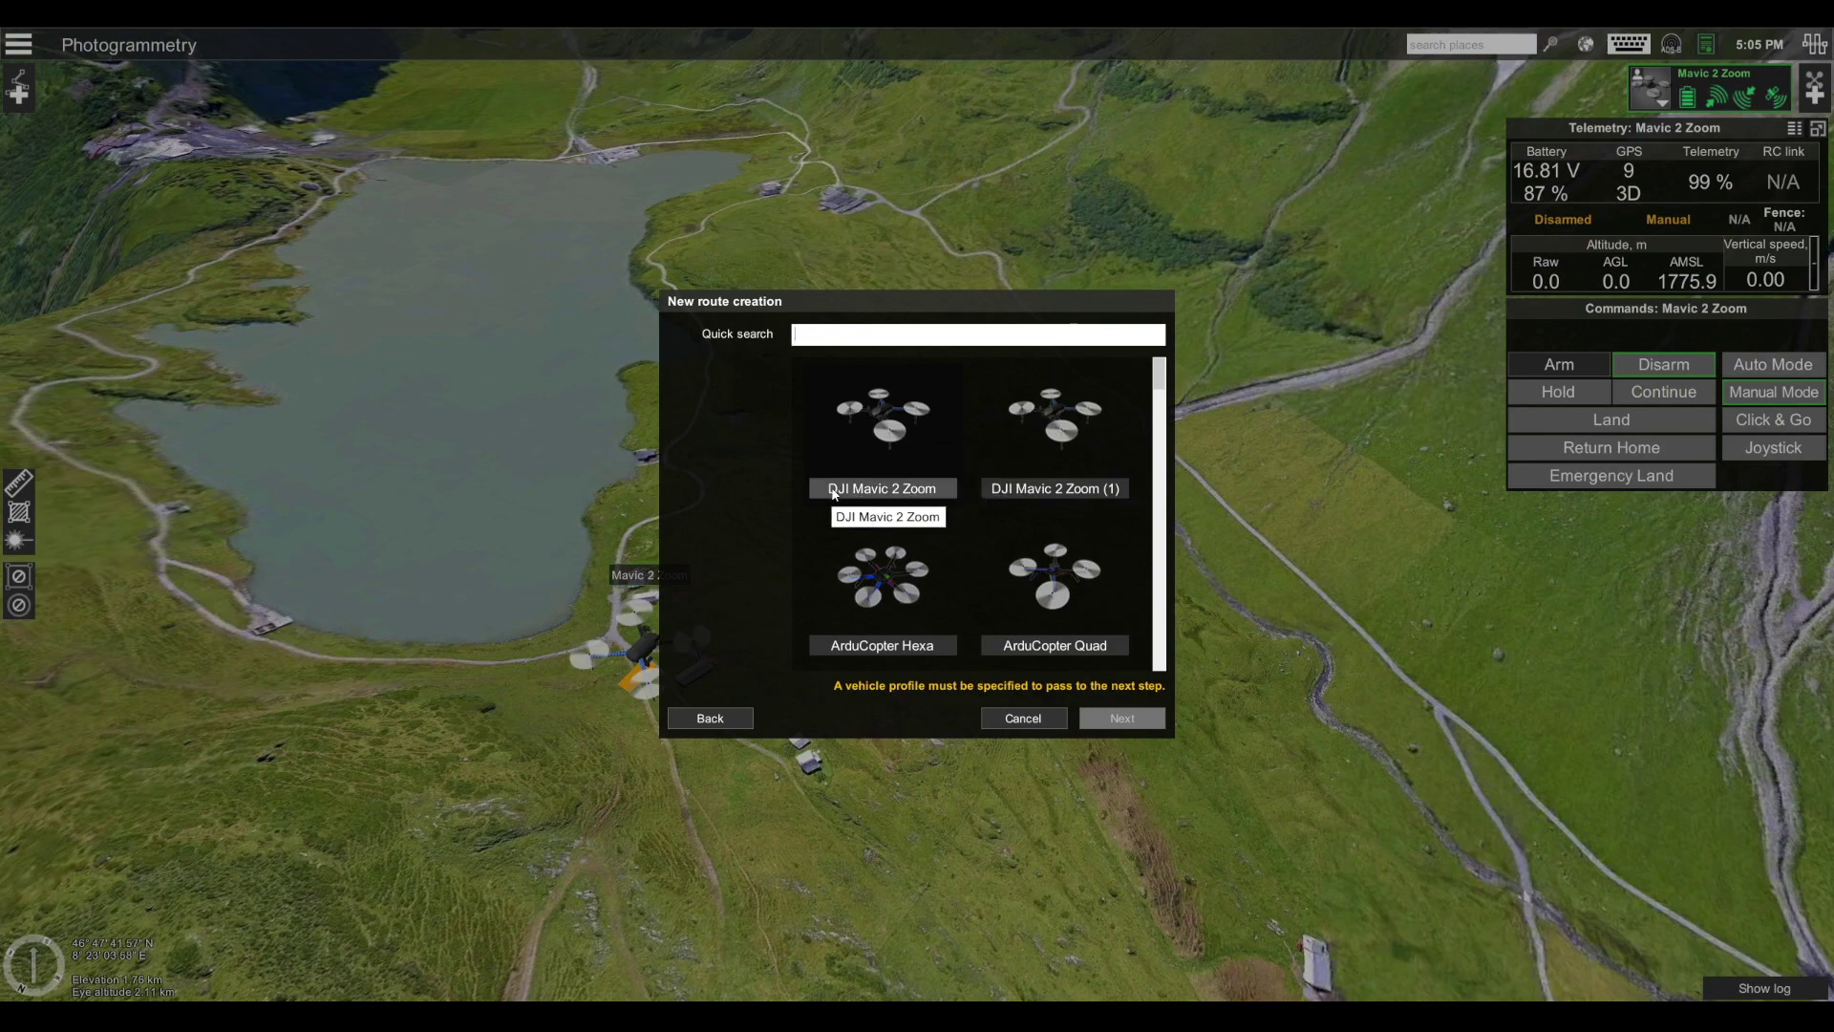
pyautogui.click(890, 438)
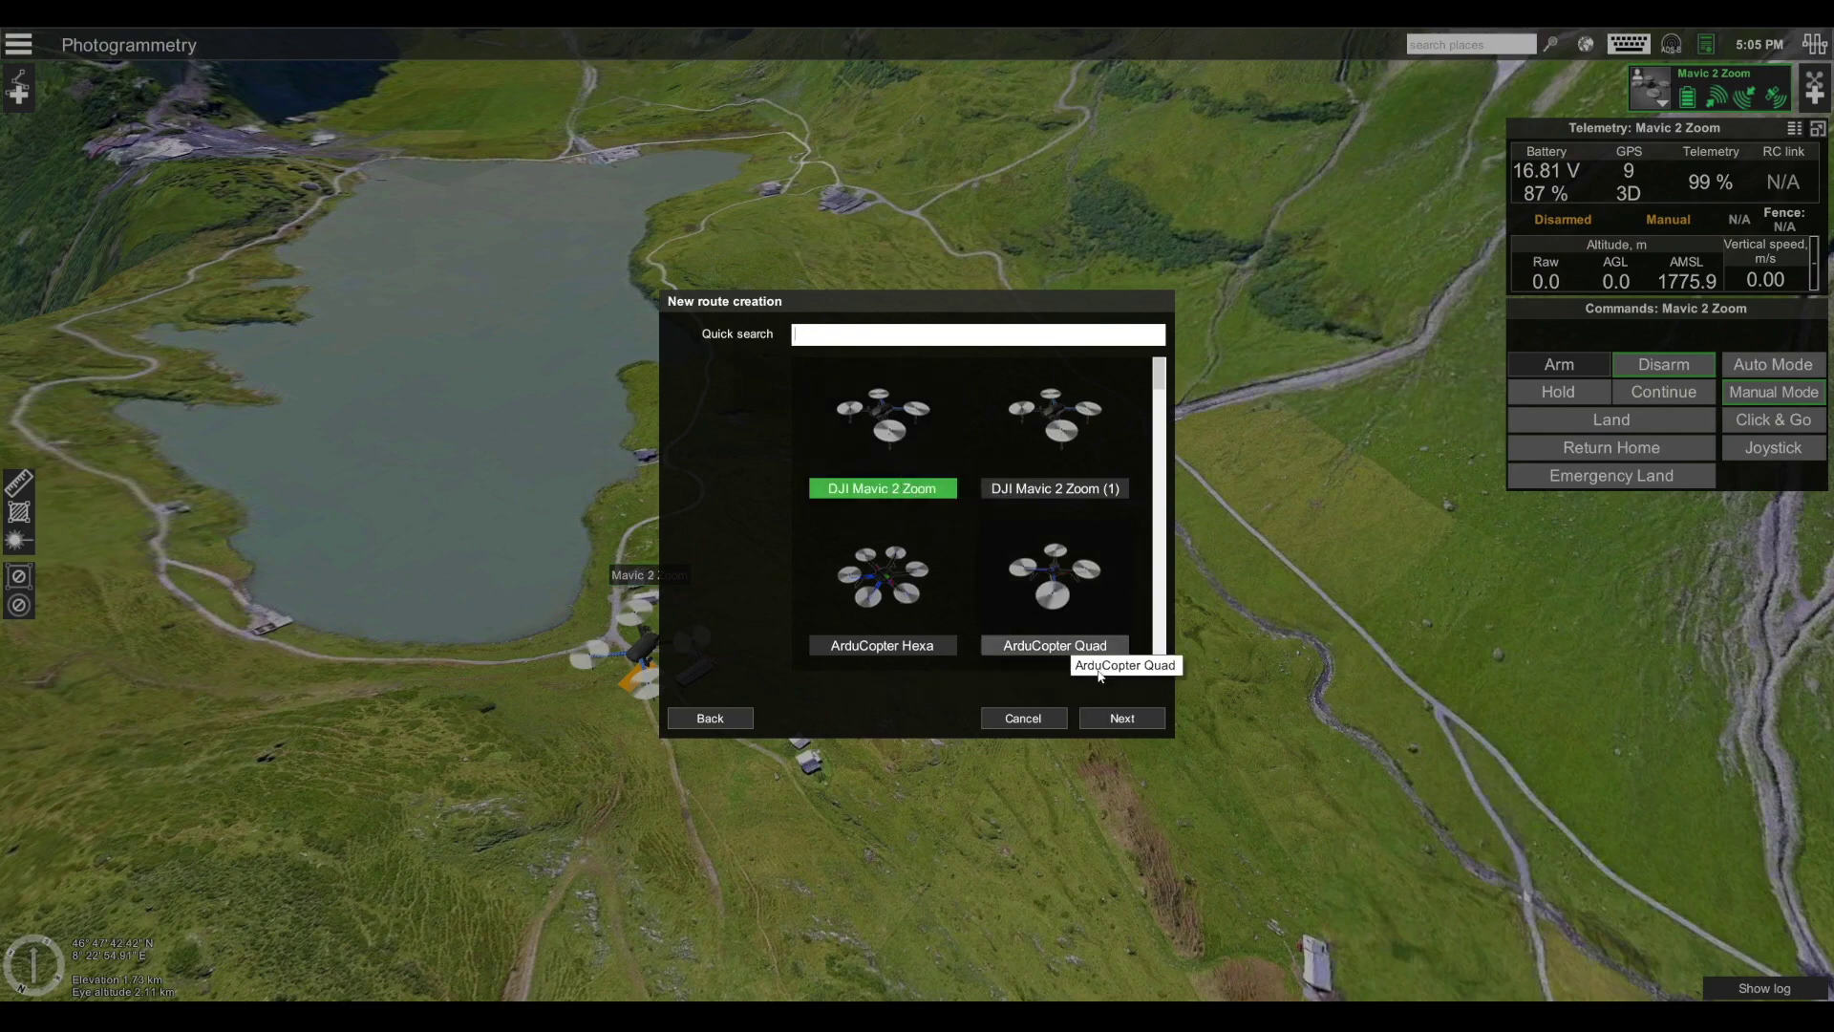
pyautogui.click(1123, 719)
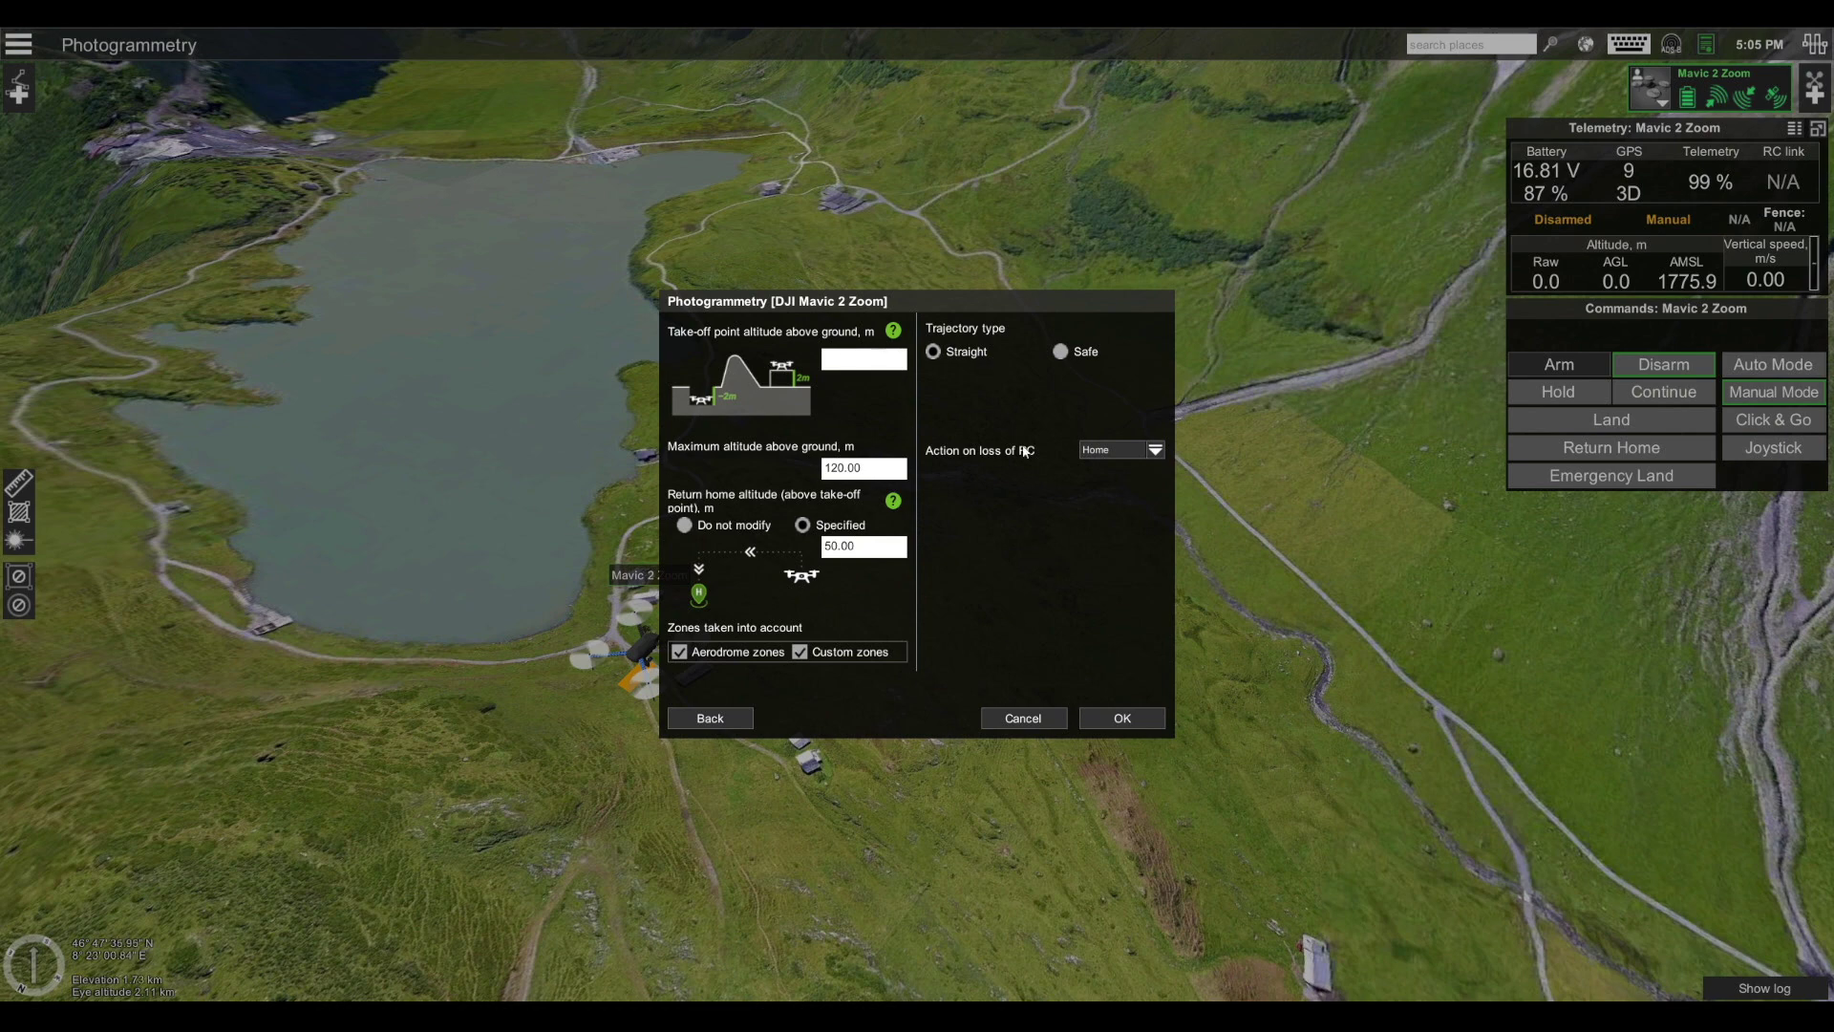
pyautogui.click(1116, 720)
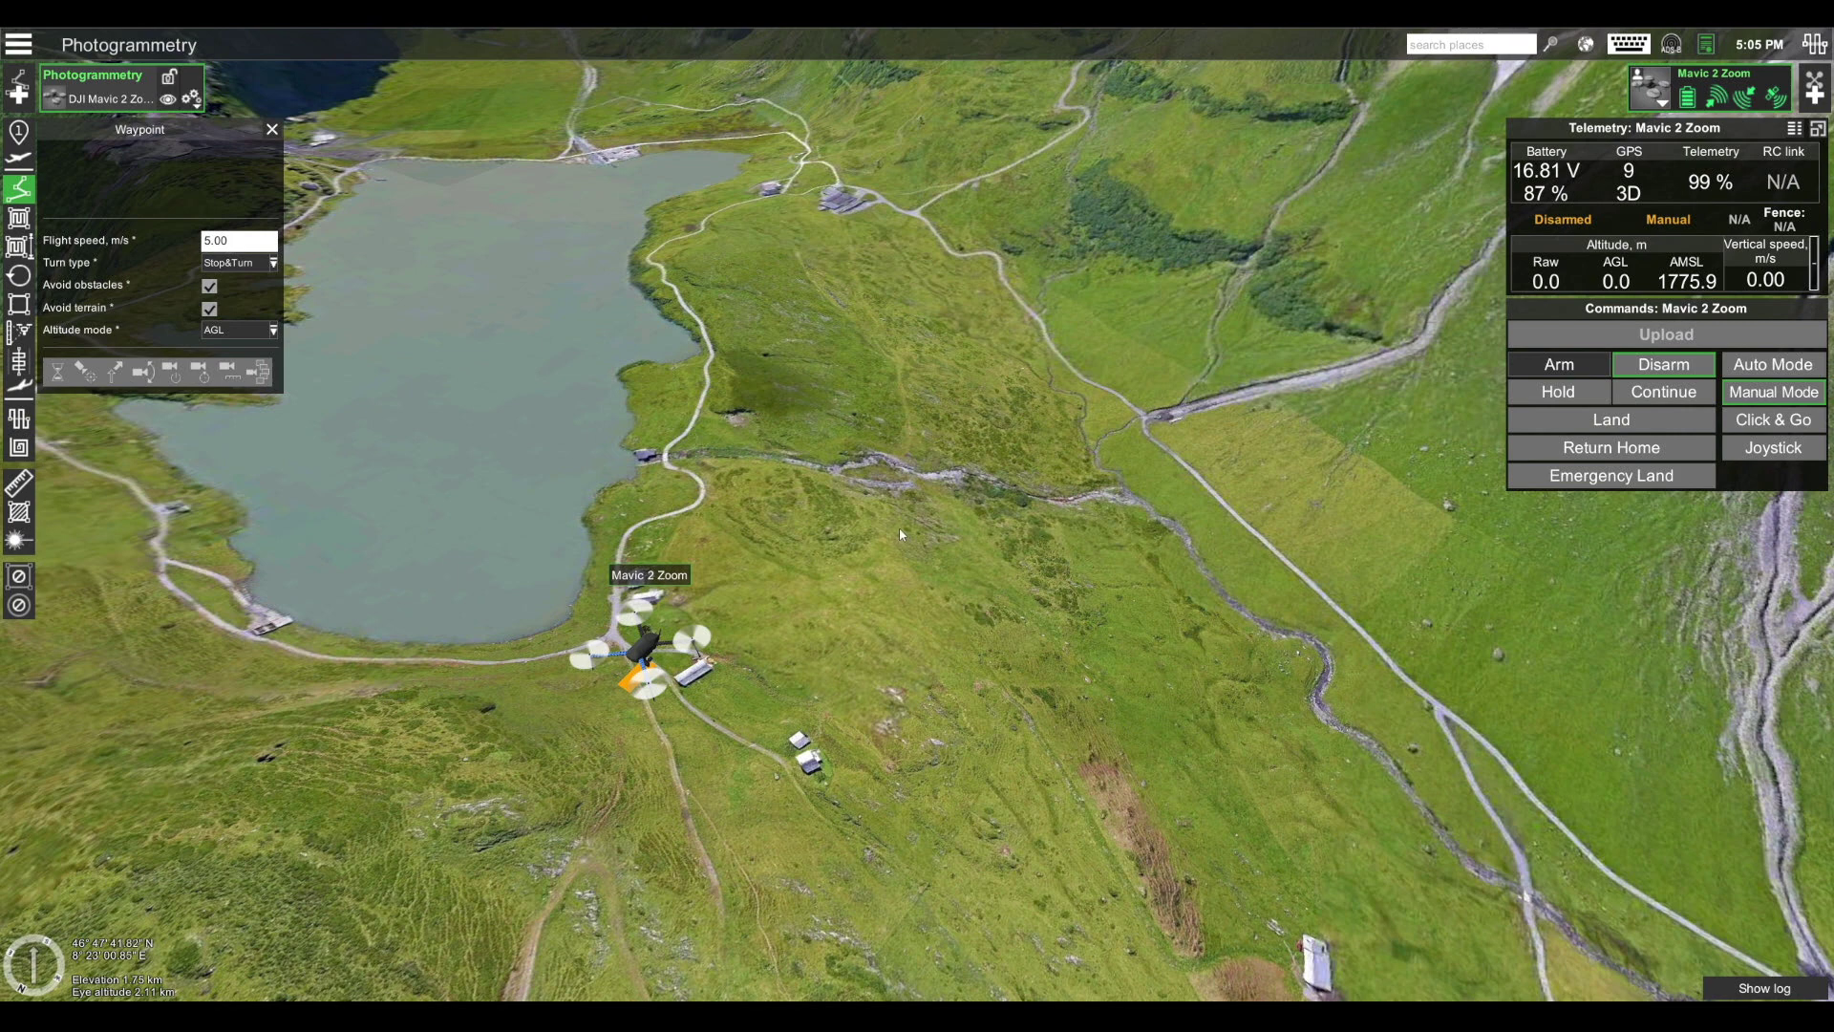
# Draw a four-corner photogrammetry survey area over the meadow.
pyautogui.click(18, 221)
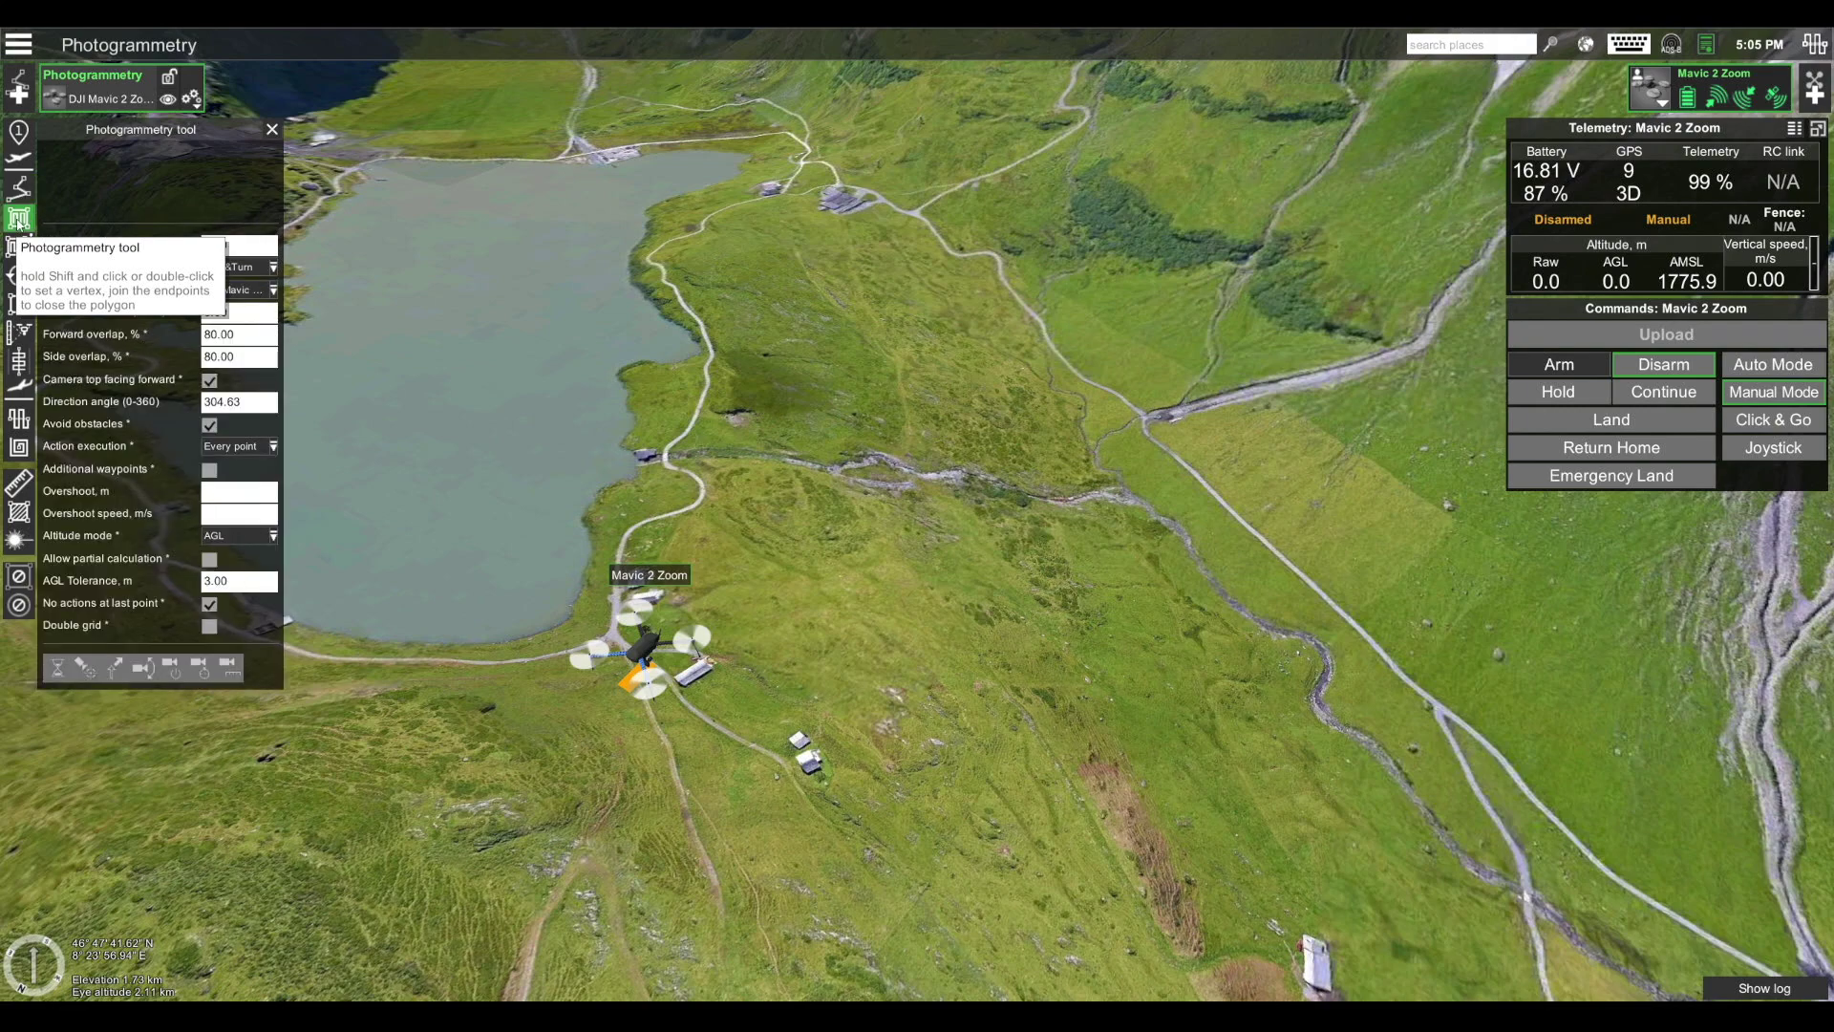
pyautogui.click(757, 808)
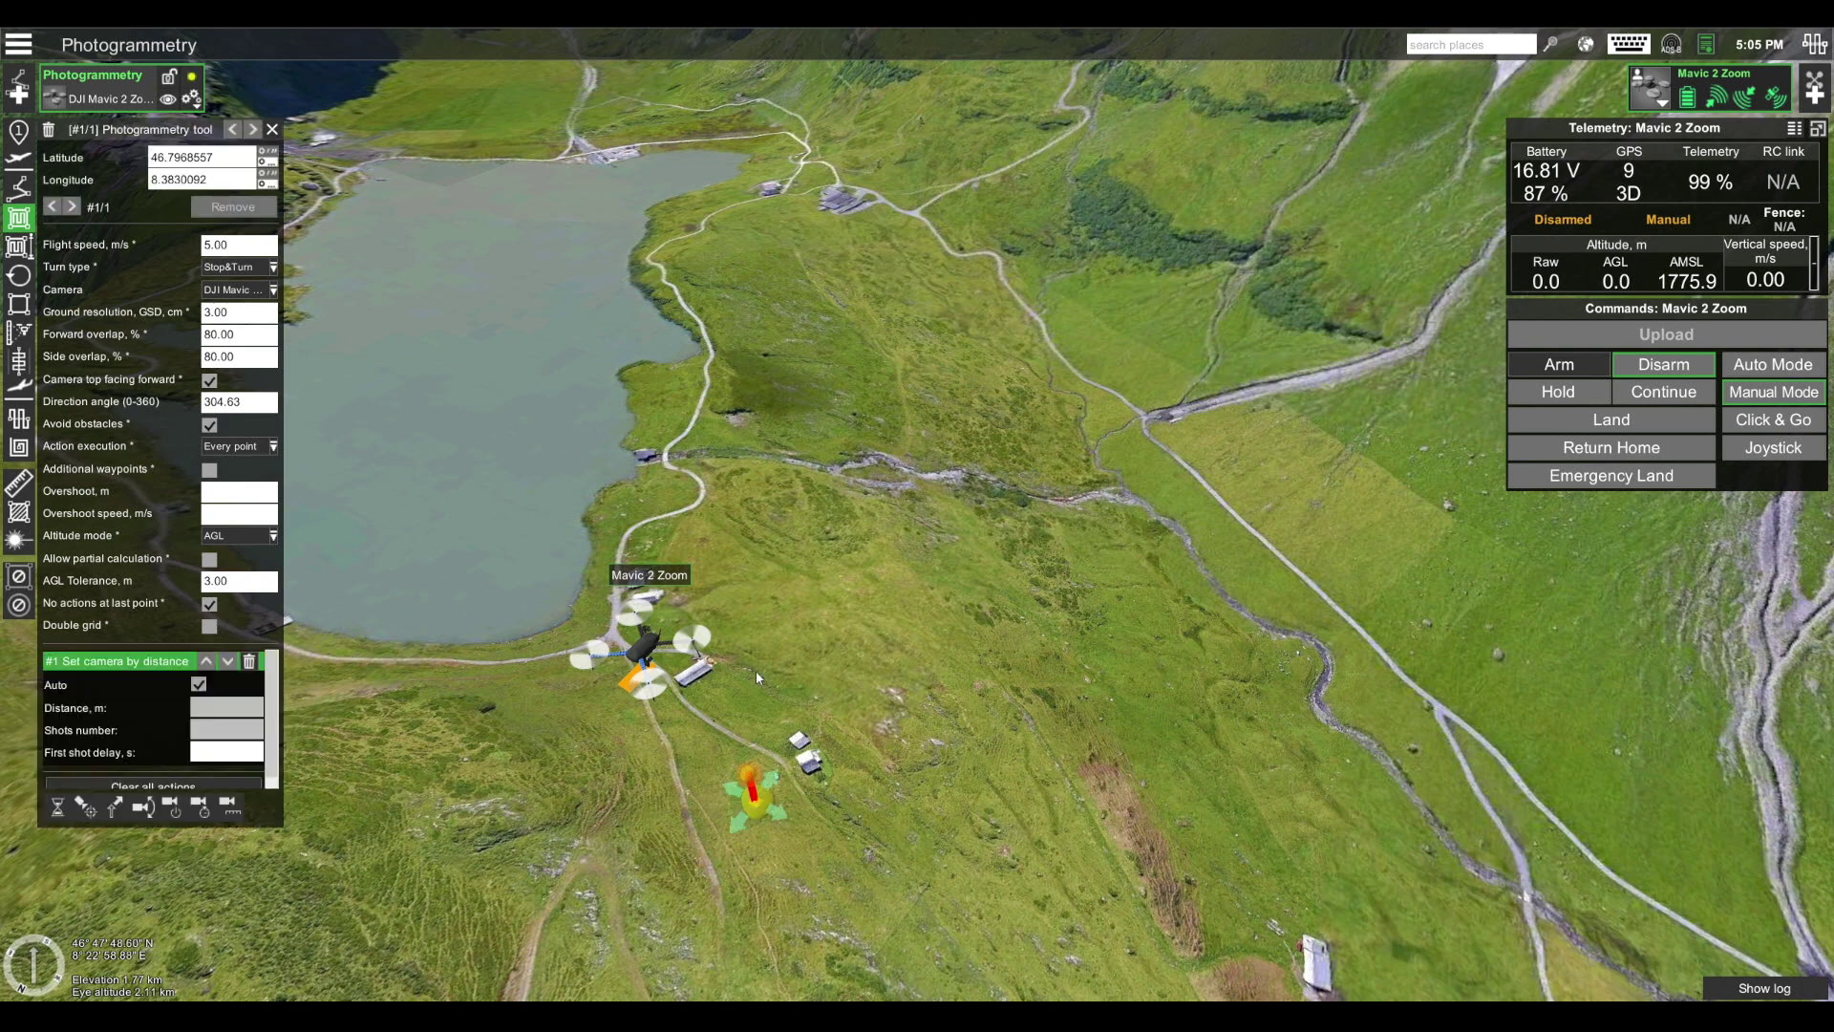
pyautogui.click(749, 426)
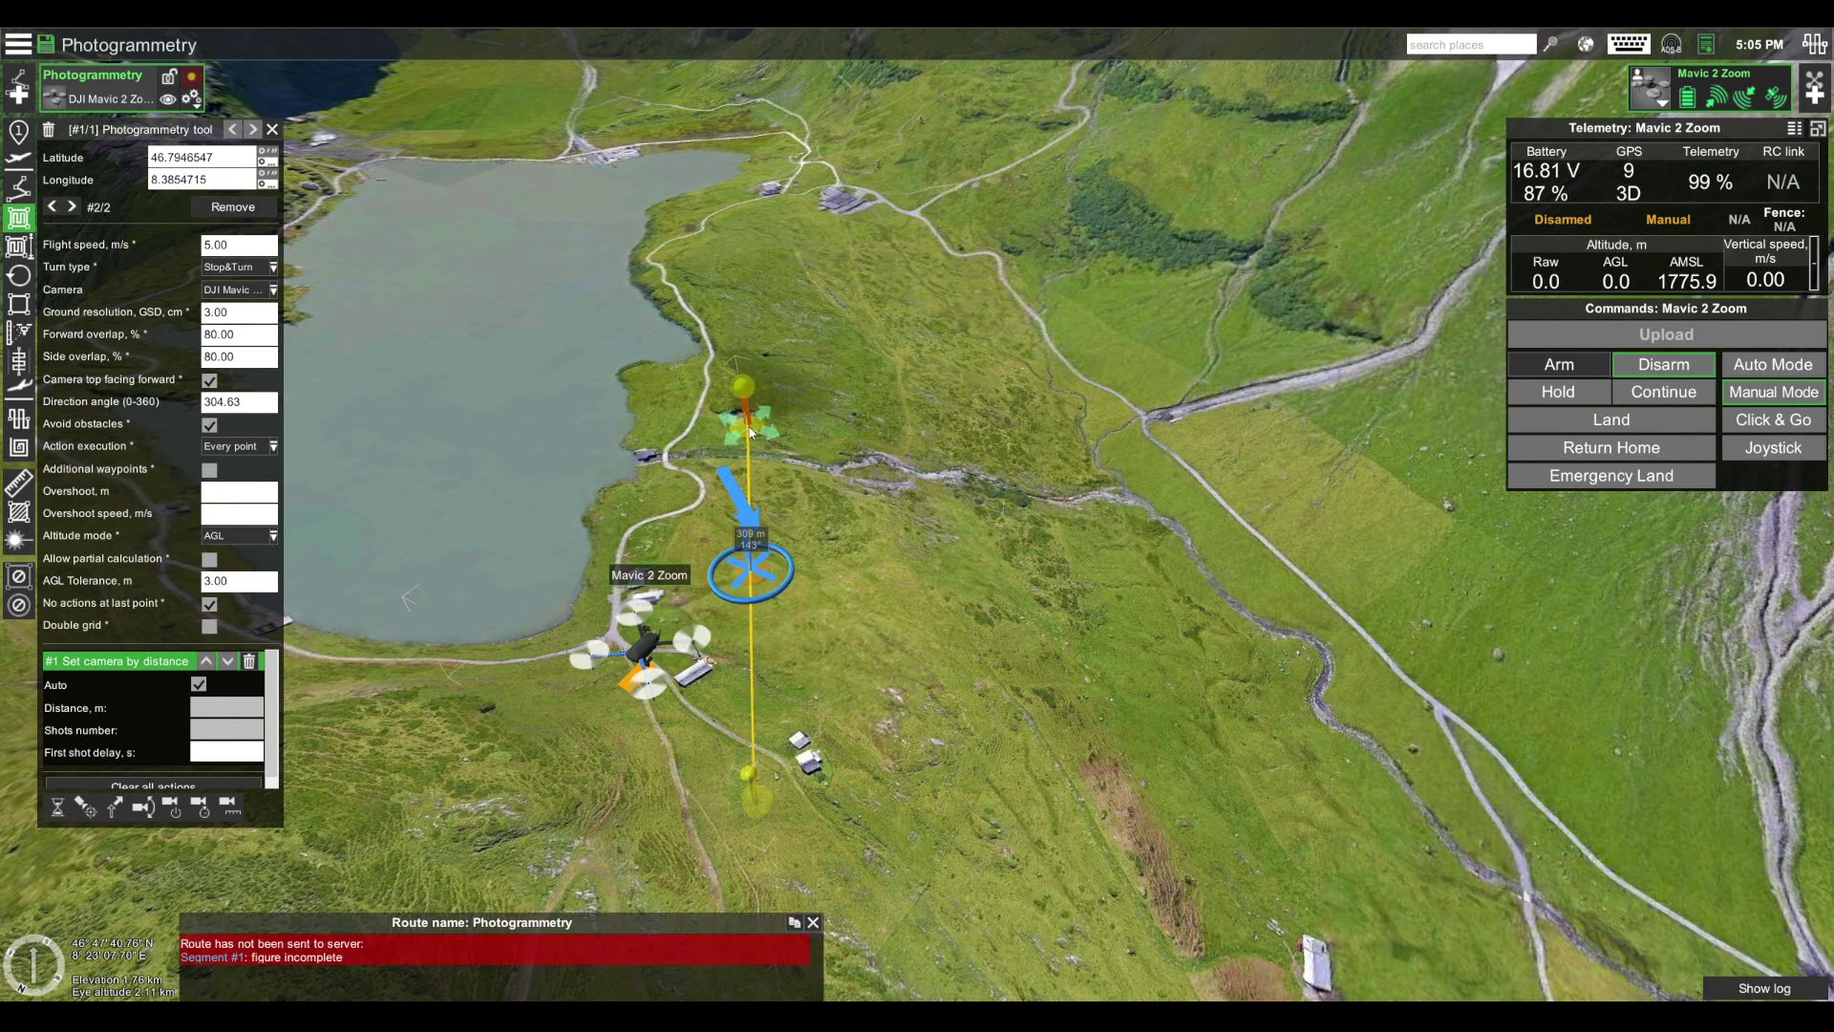
pyautogui.click(1129, 405)
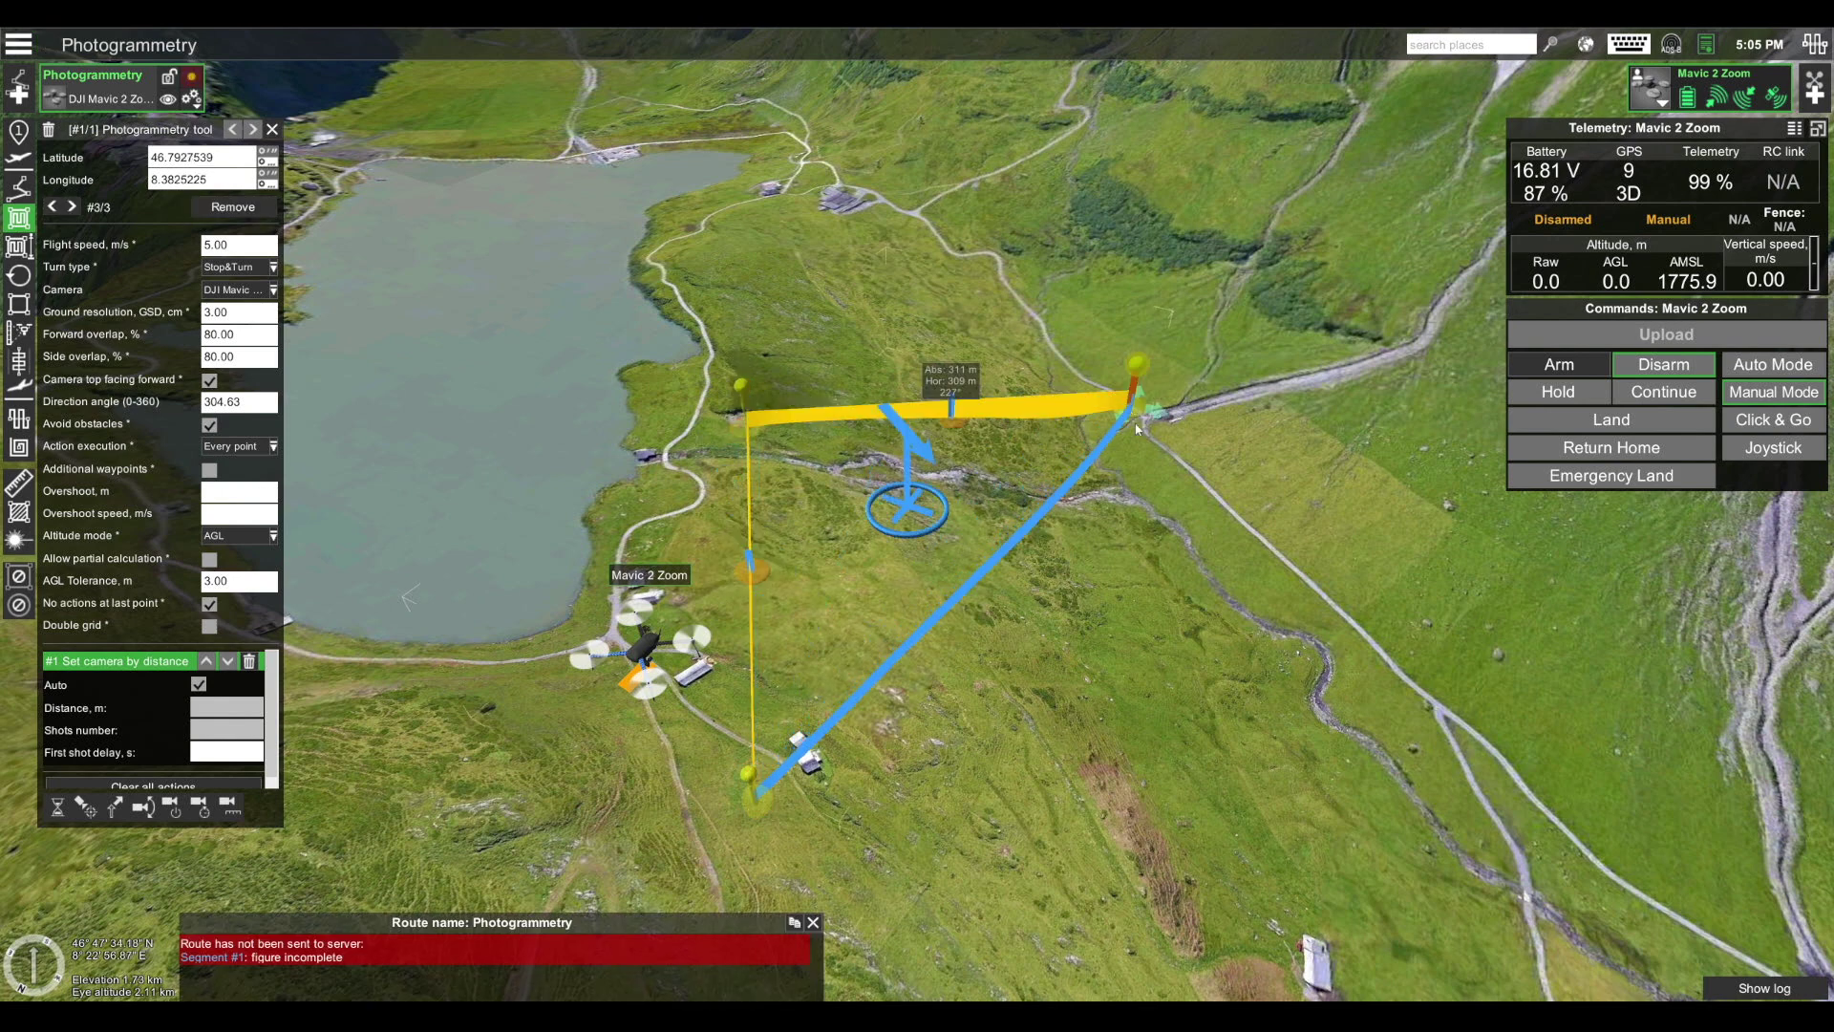
pyautogui.click(1282, 772)
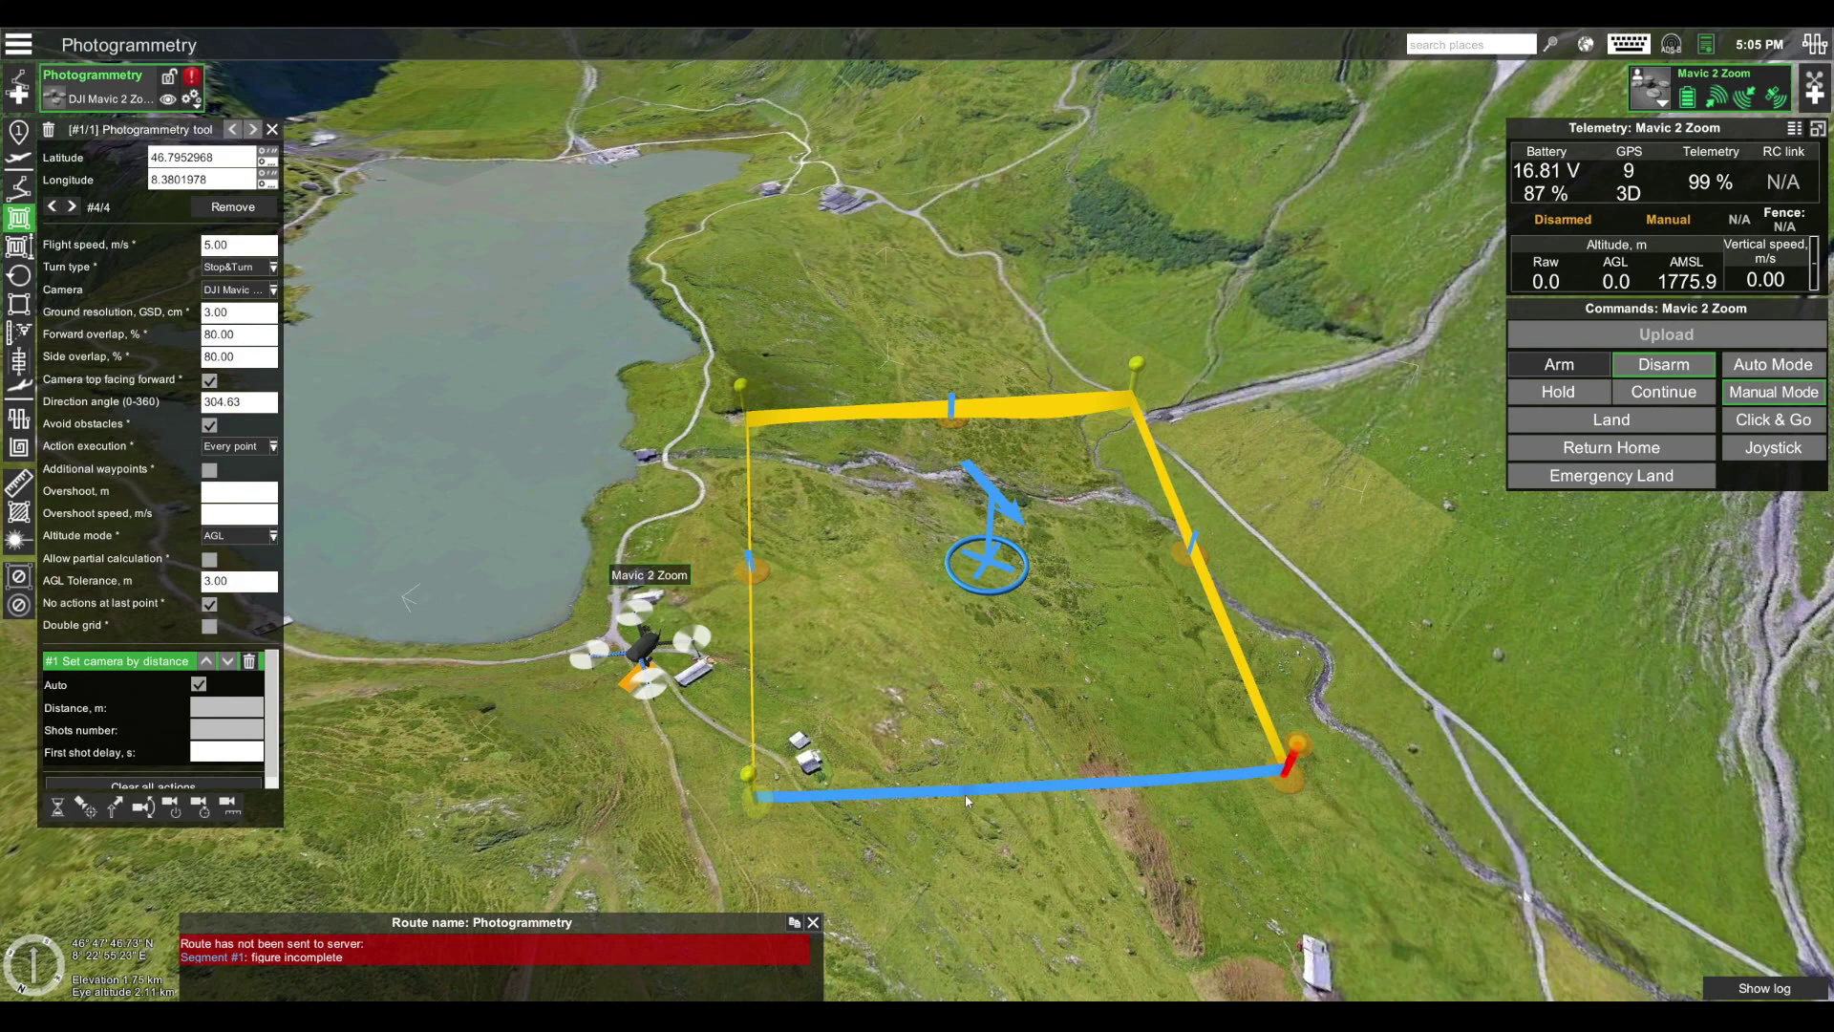
# Adjust the area's corners and set the grid direction to 322.25°, giving 13 passes.
pyautogui.moveTo(968, 857); pyautogui.dragTo(887, 690, button='right')
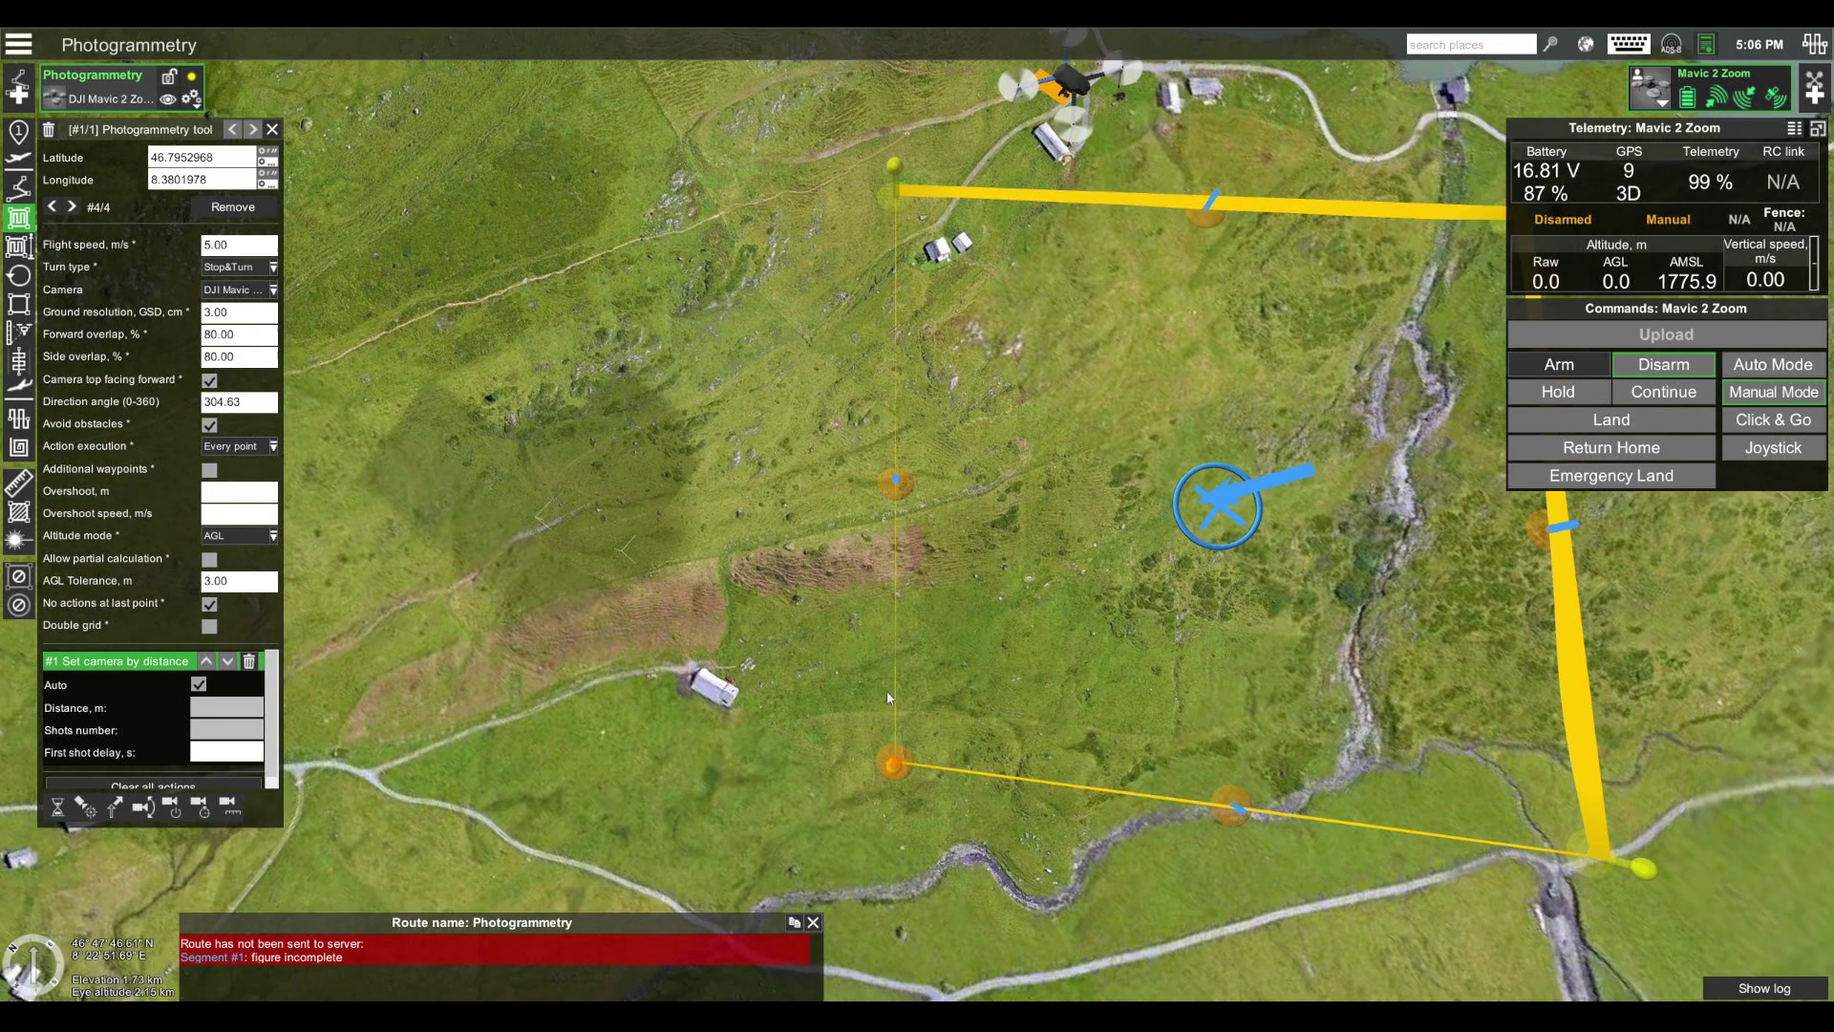
pyautogui.moveTo(893, 765); pyautogui.dragTo(831, 797)
pyautogui.moveTo(895, 164); pyautogui.dragTo(858, 199)
pyautogui.moveTo(1006, 741); pyautogui.dragTo(697, 622)
pyautogui.moveTo(1244, 220); pyautogui.dragTo(1291, 234)
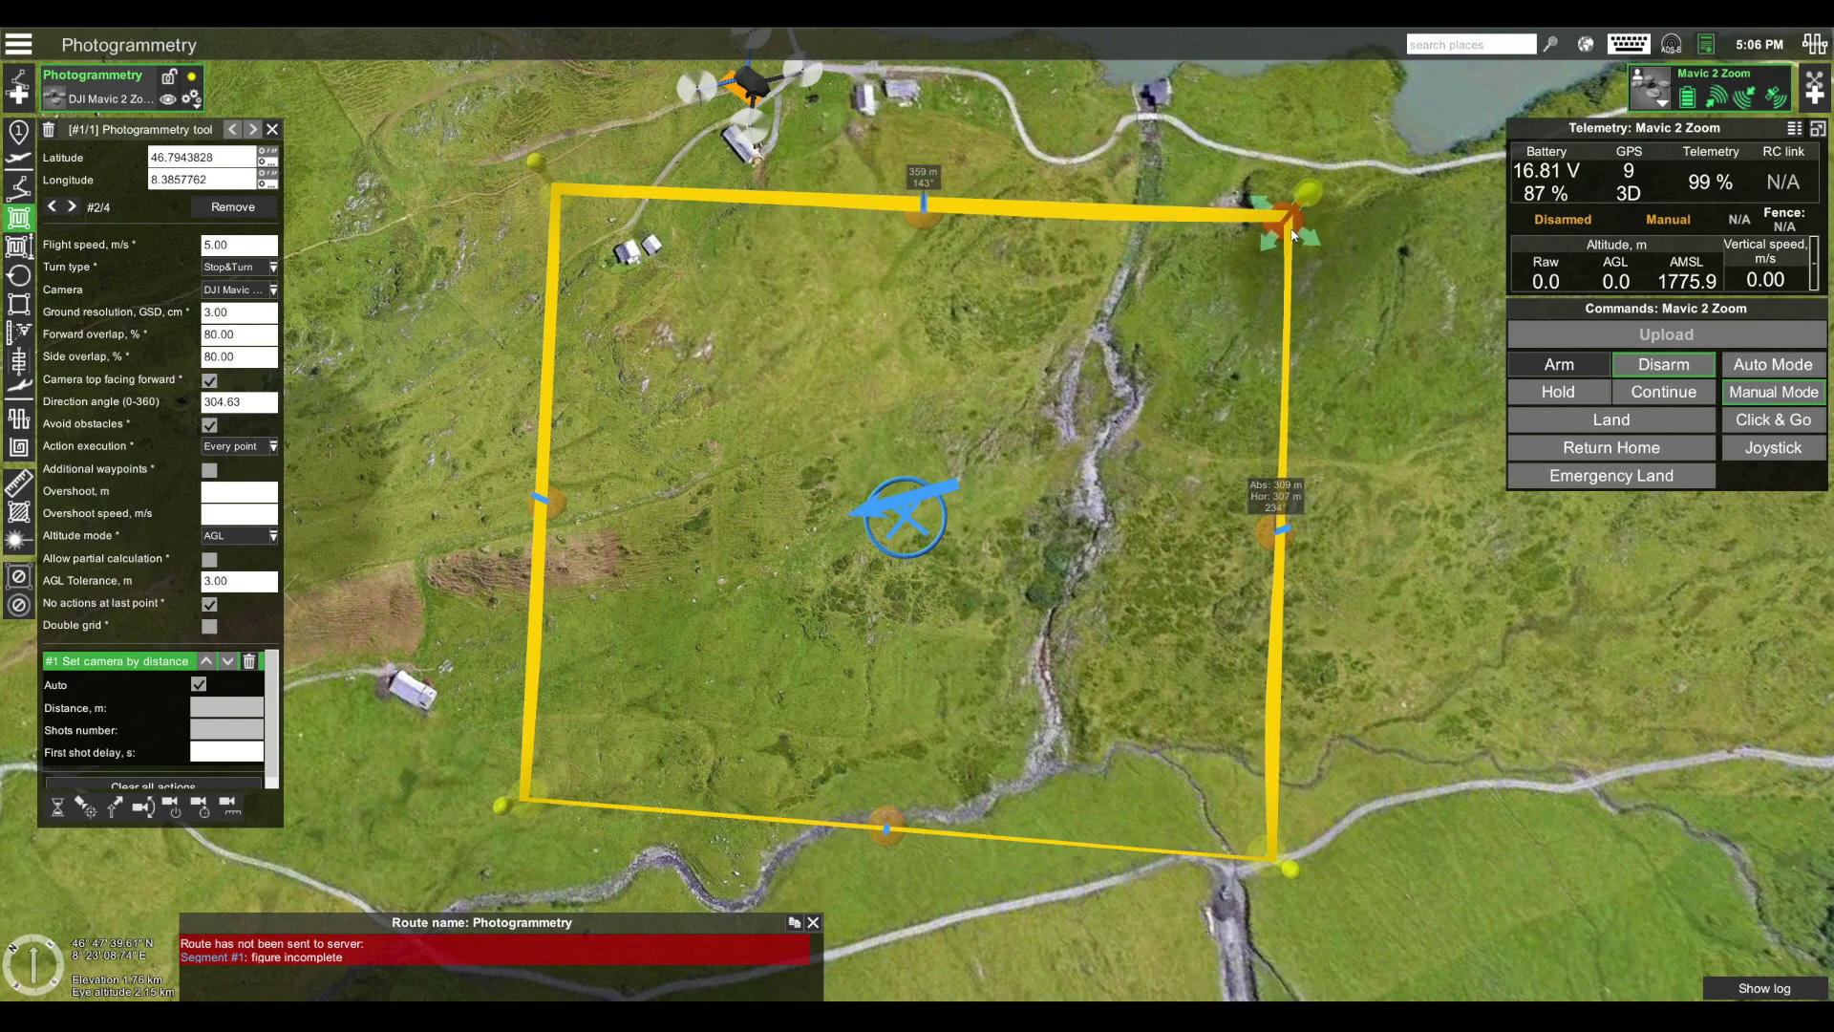
pyautogui.moveTo(934, 492); pyautogui.dragTo(973, 503)
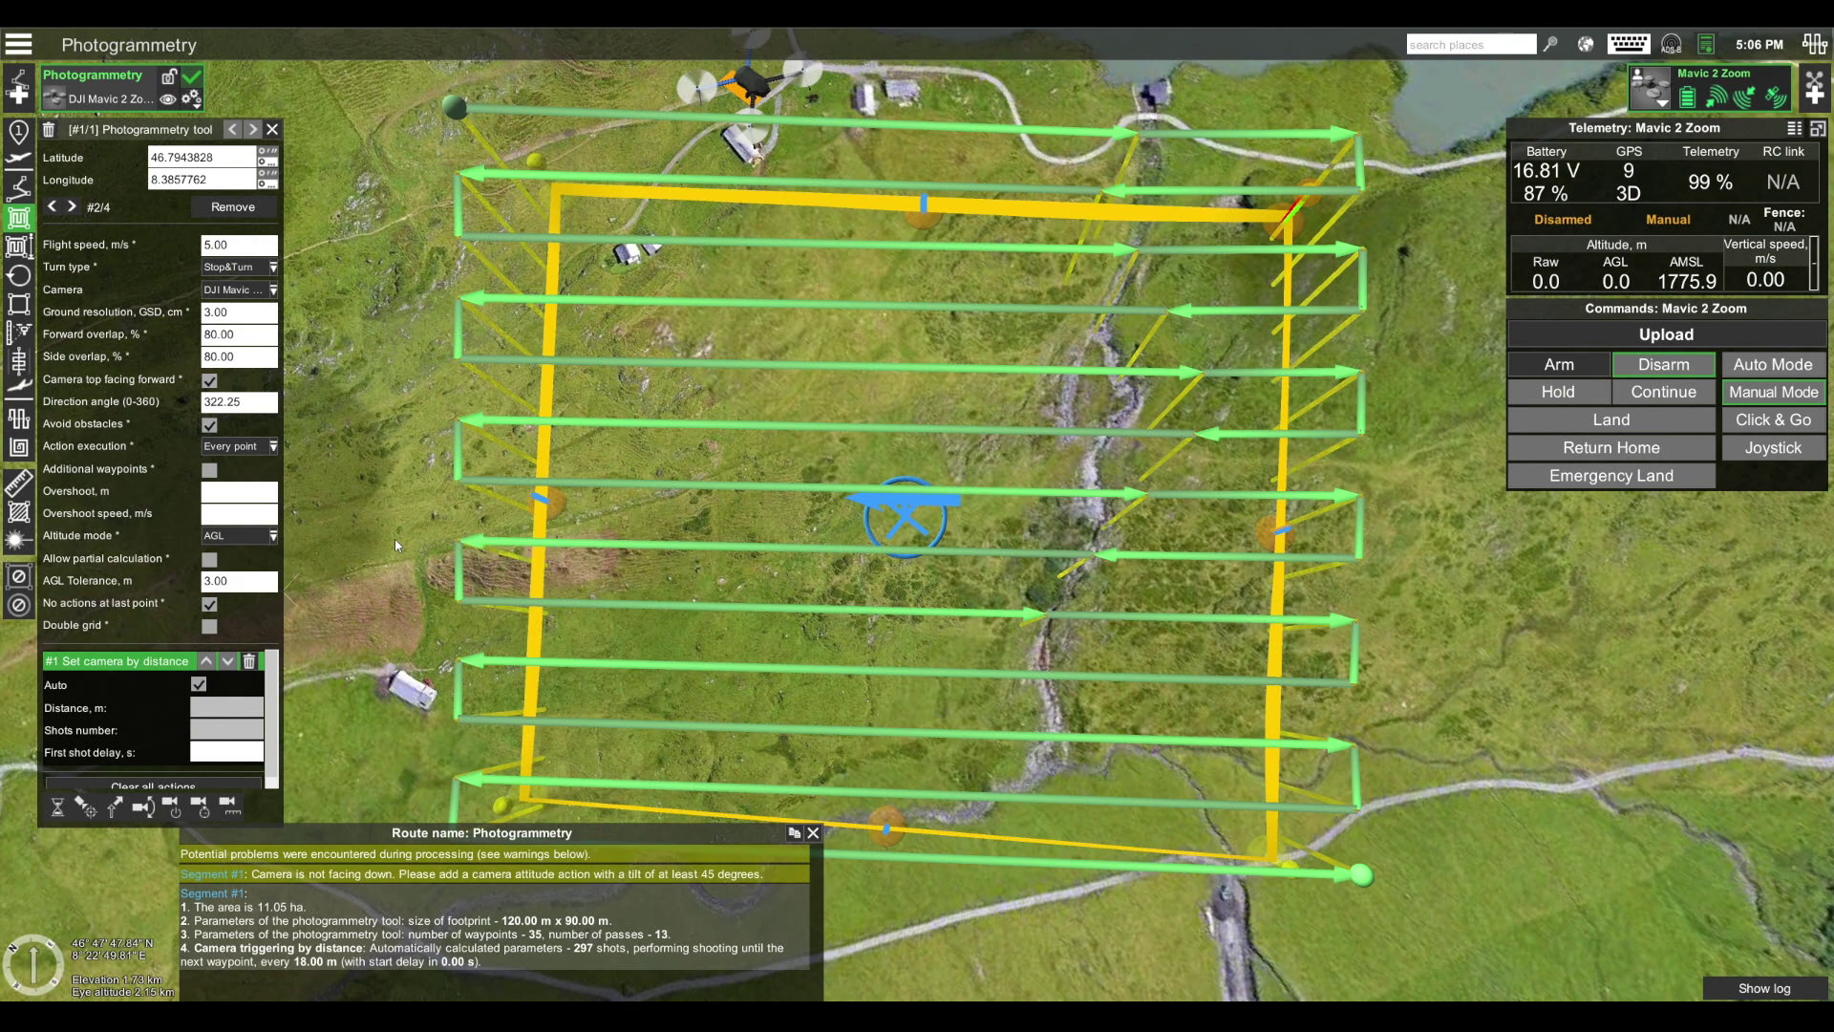
pyautogui.moveTo(395, 546); pyautogui.dragTo(850, 704, button='right')
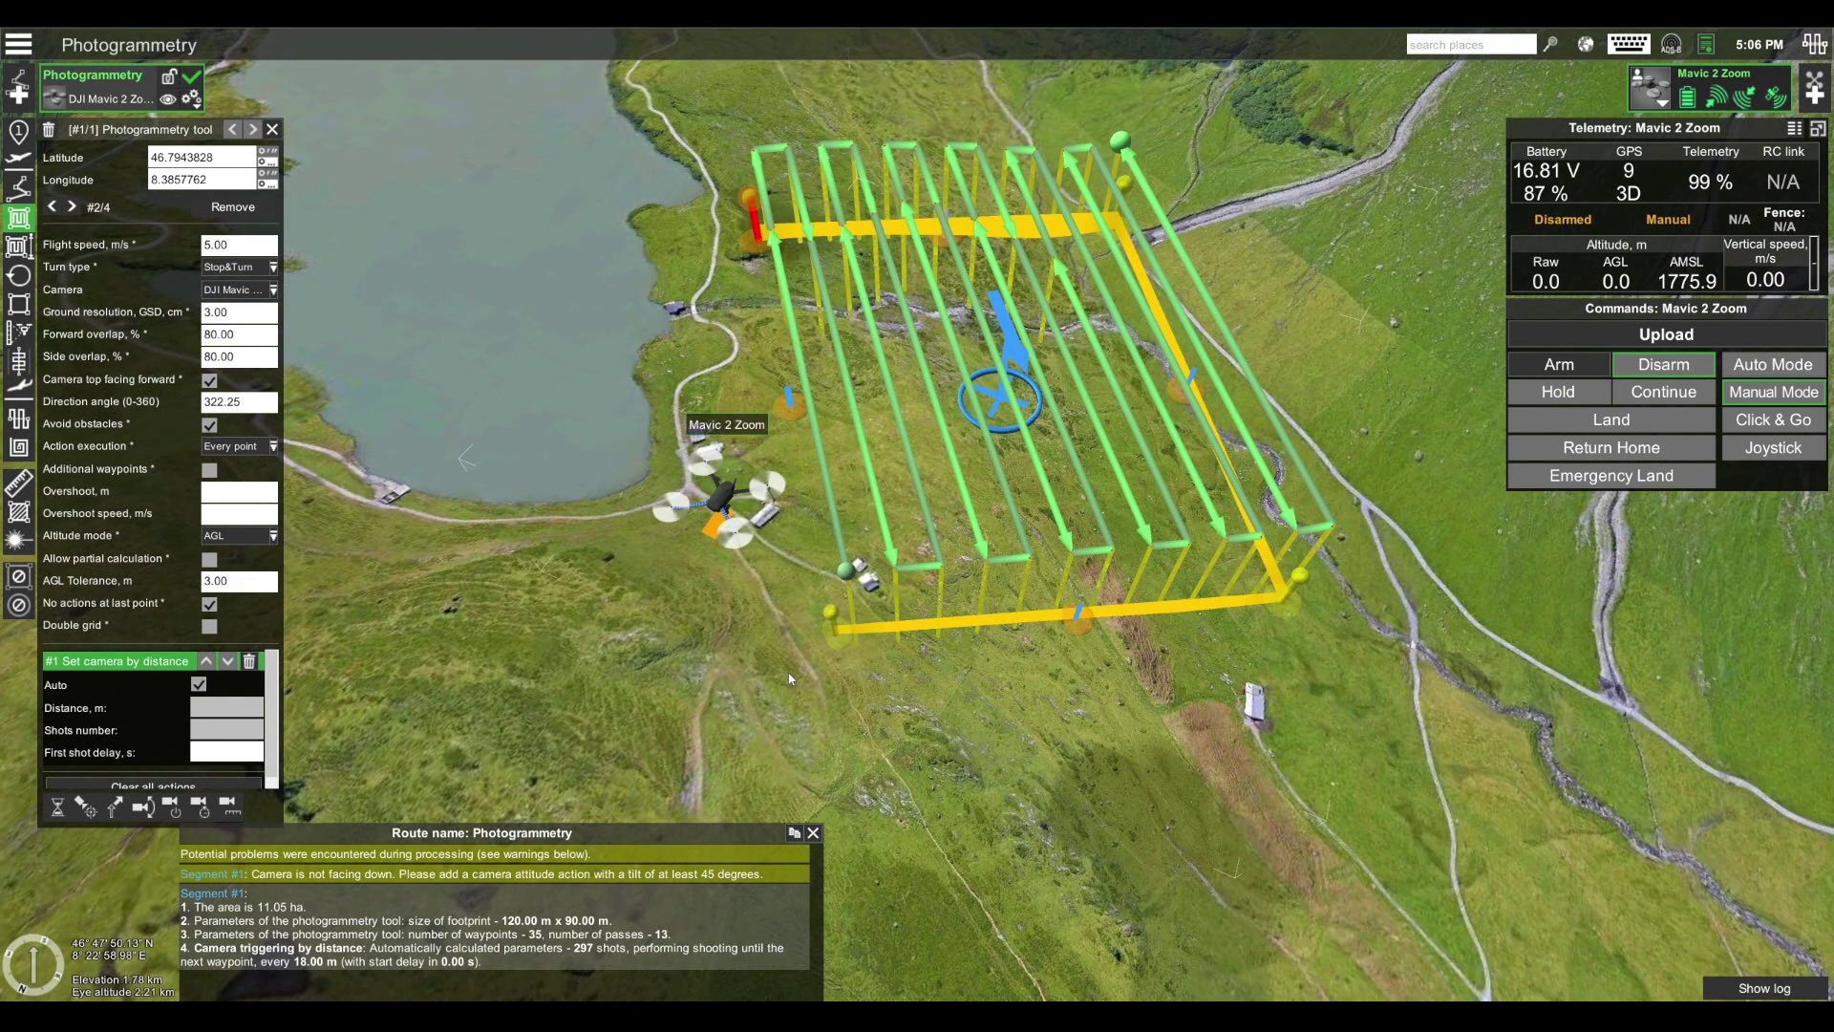
pyautogui.click(261, 270)
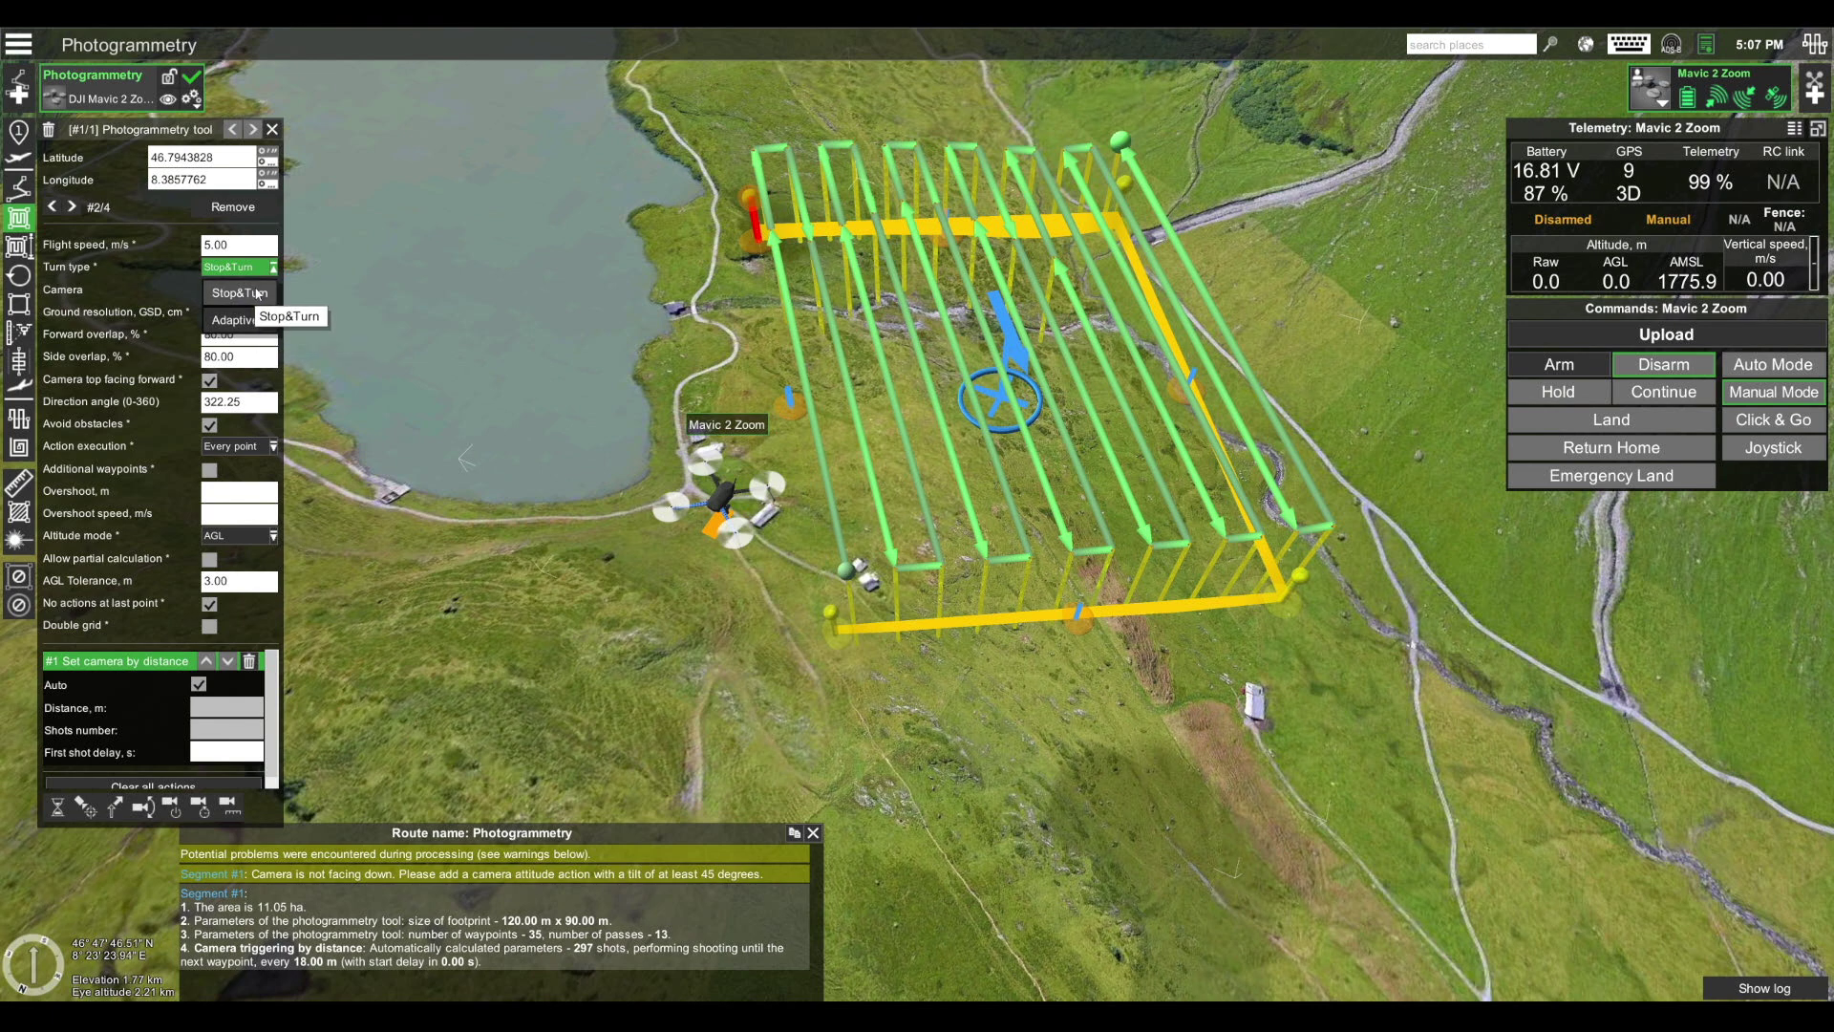
pyautogui.click(258, 293)
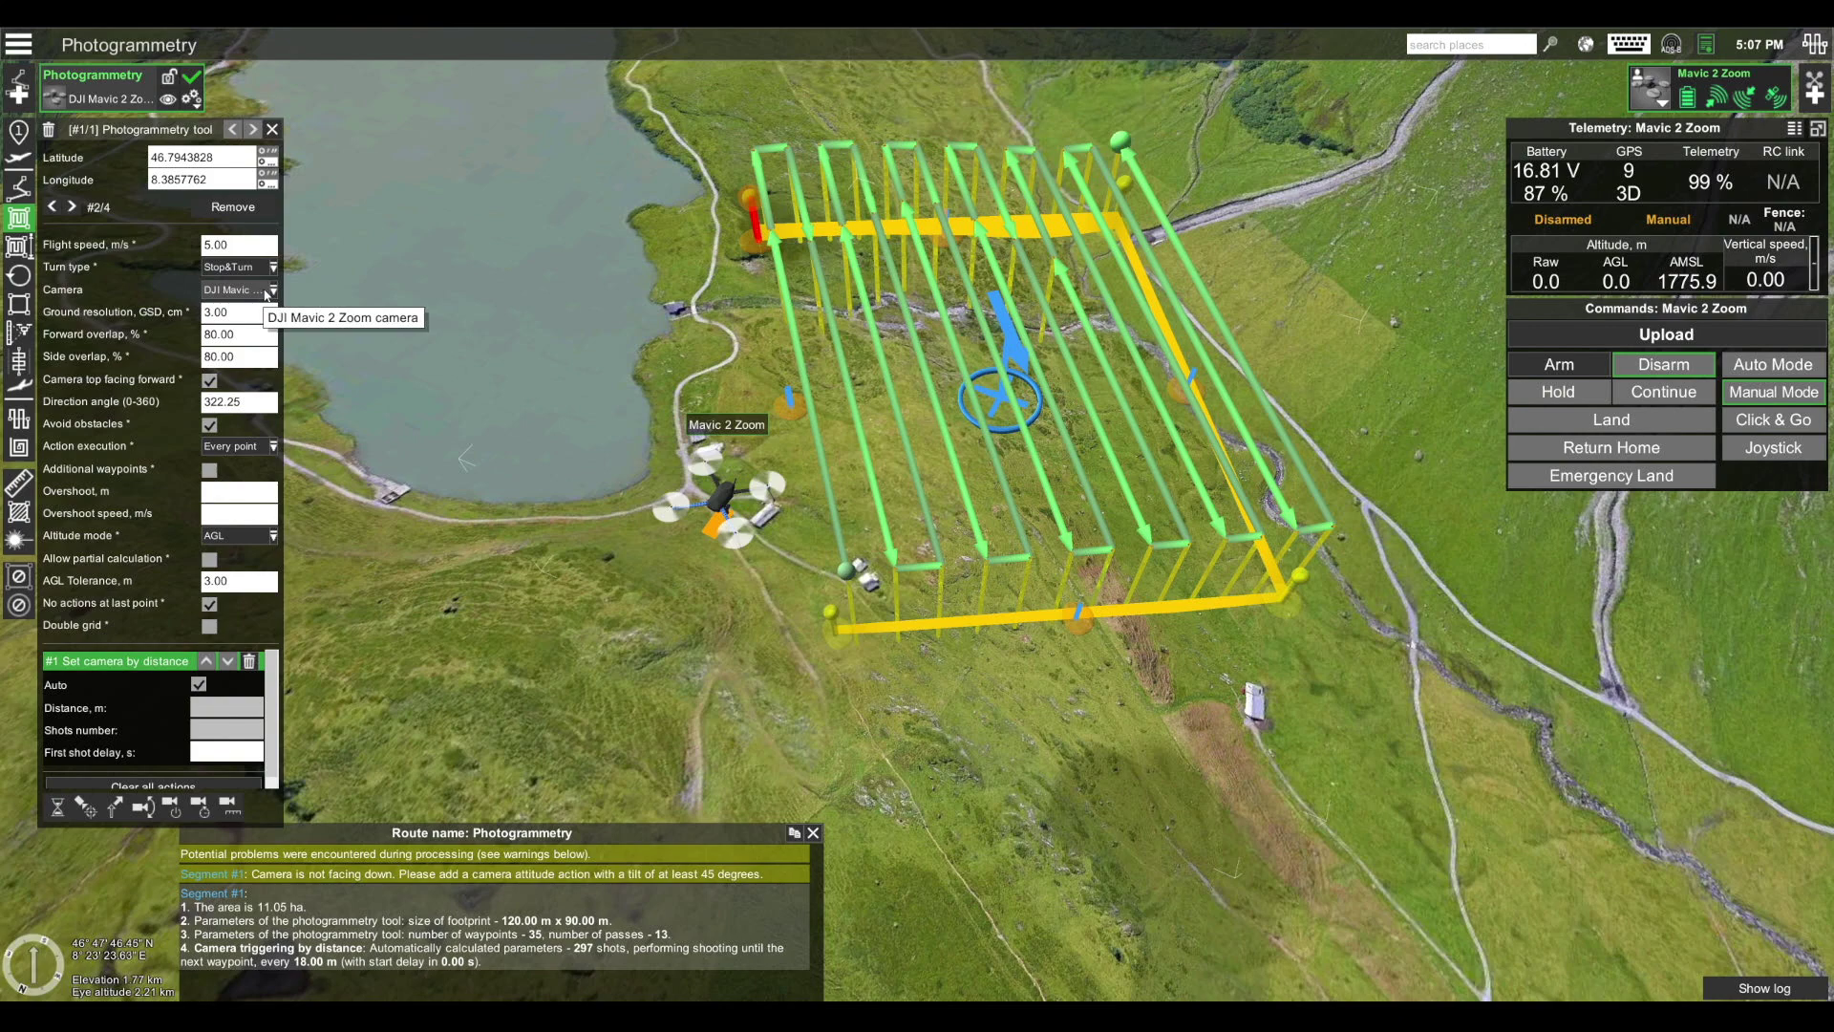
pyautogui.click(267, 291)
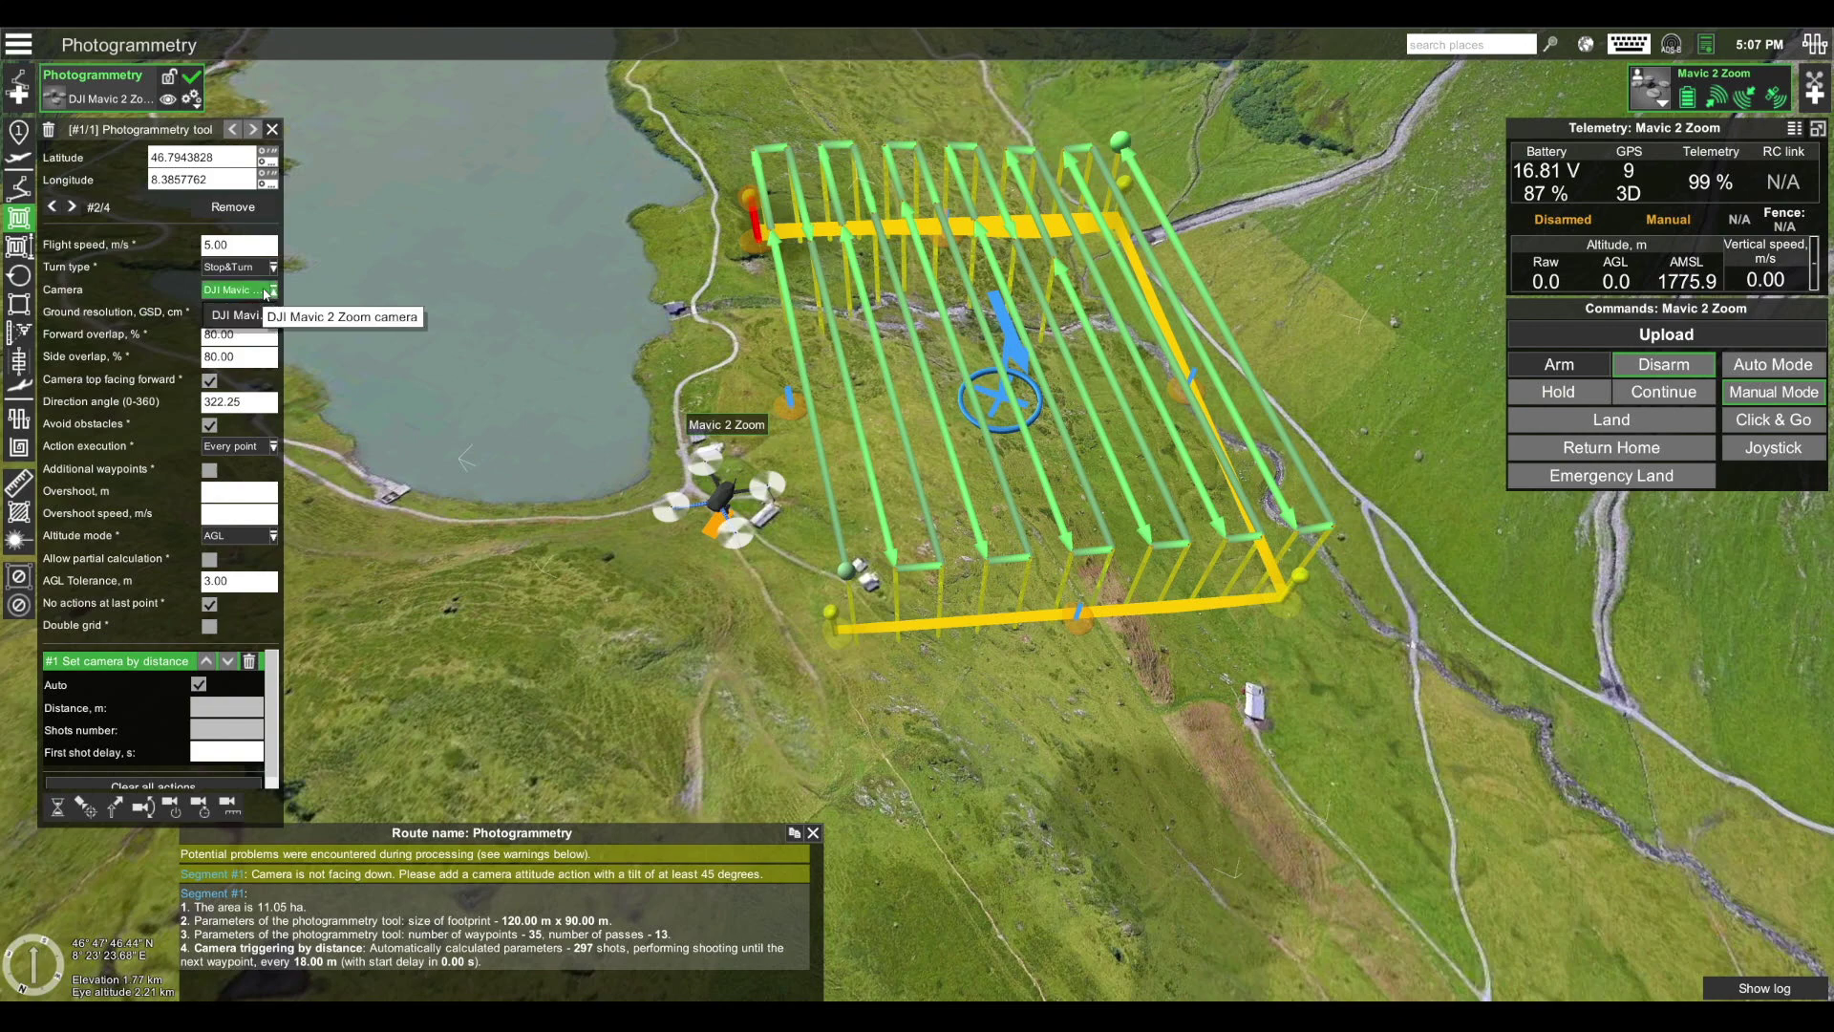
pyautogui.click(267, 291)
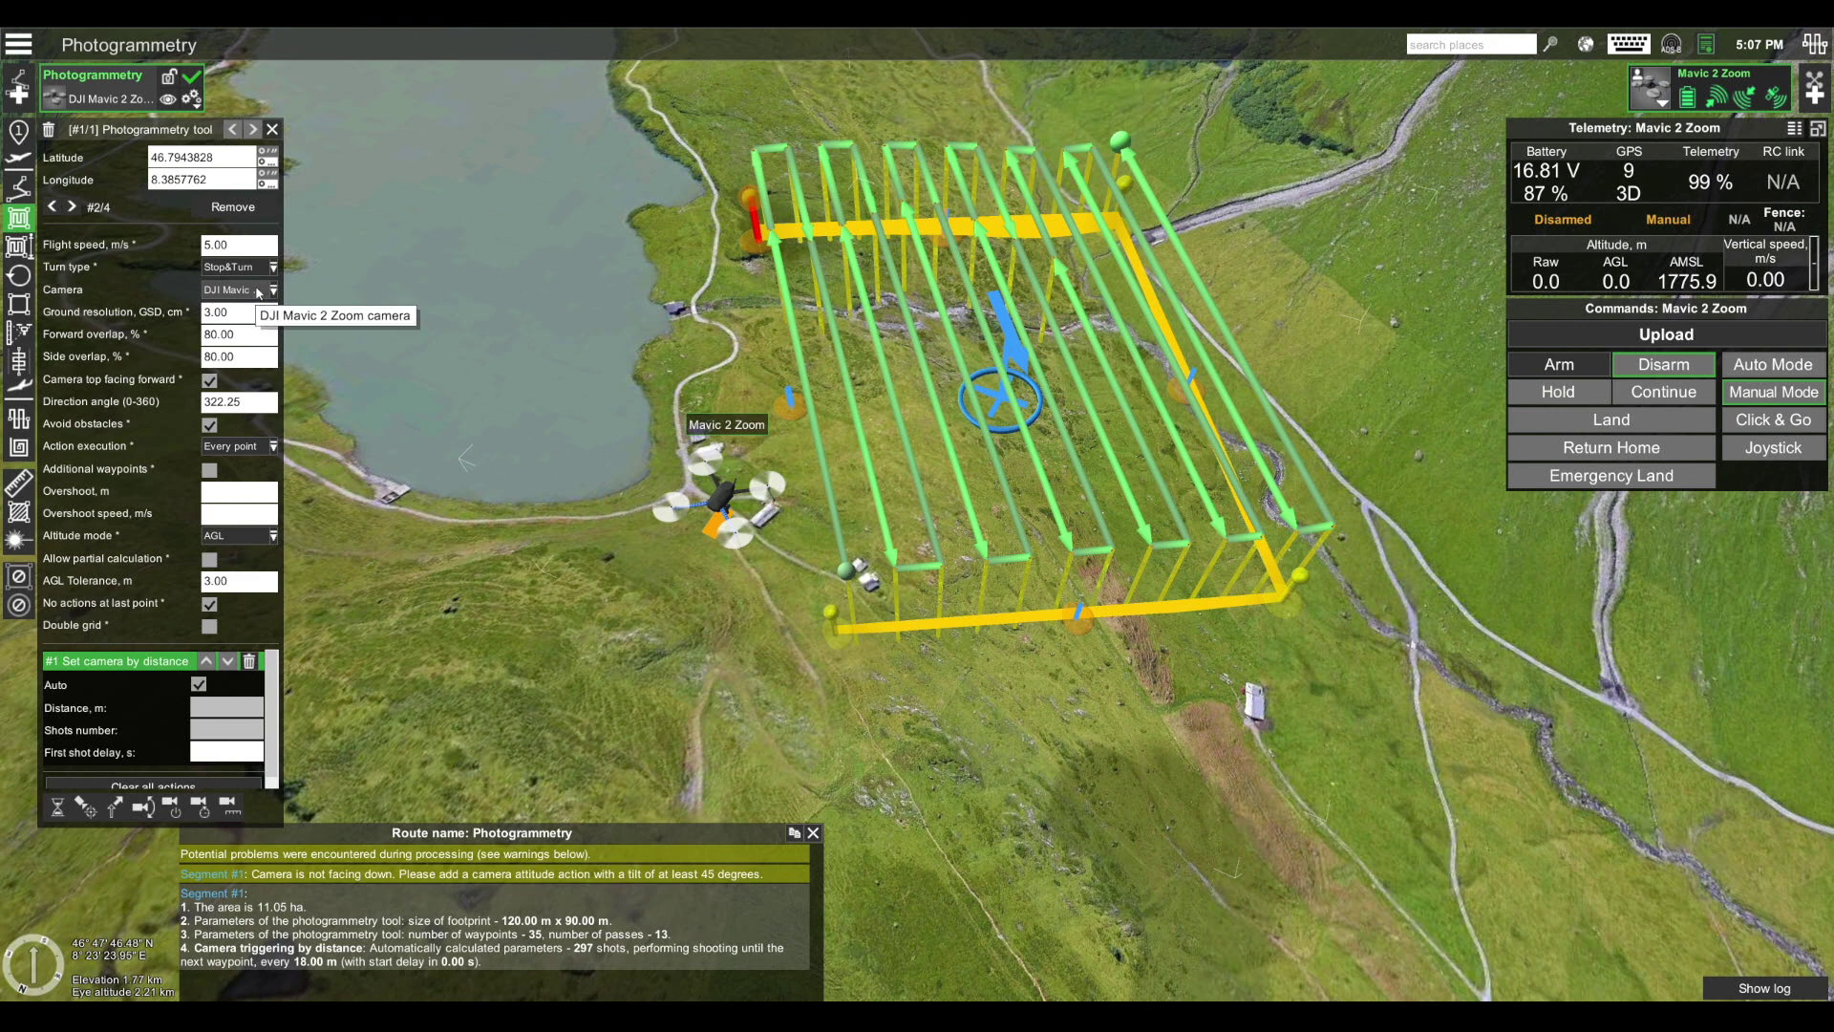
pyautogui.click(23, 44)
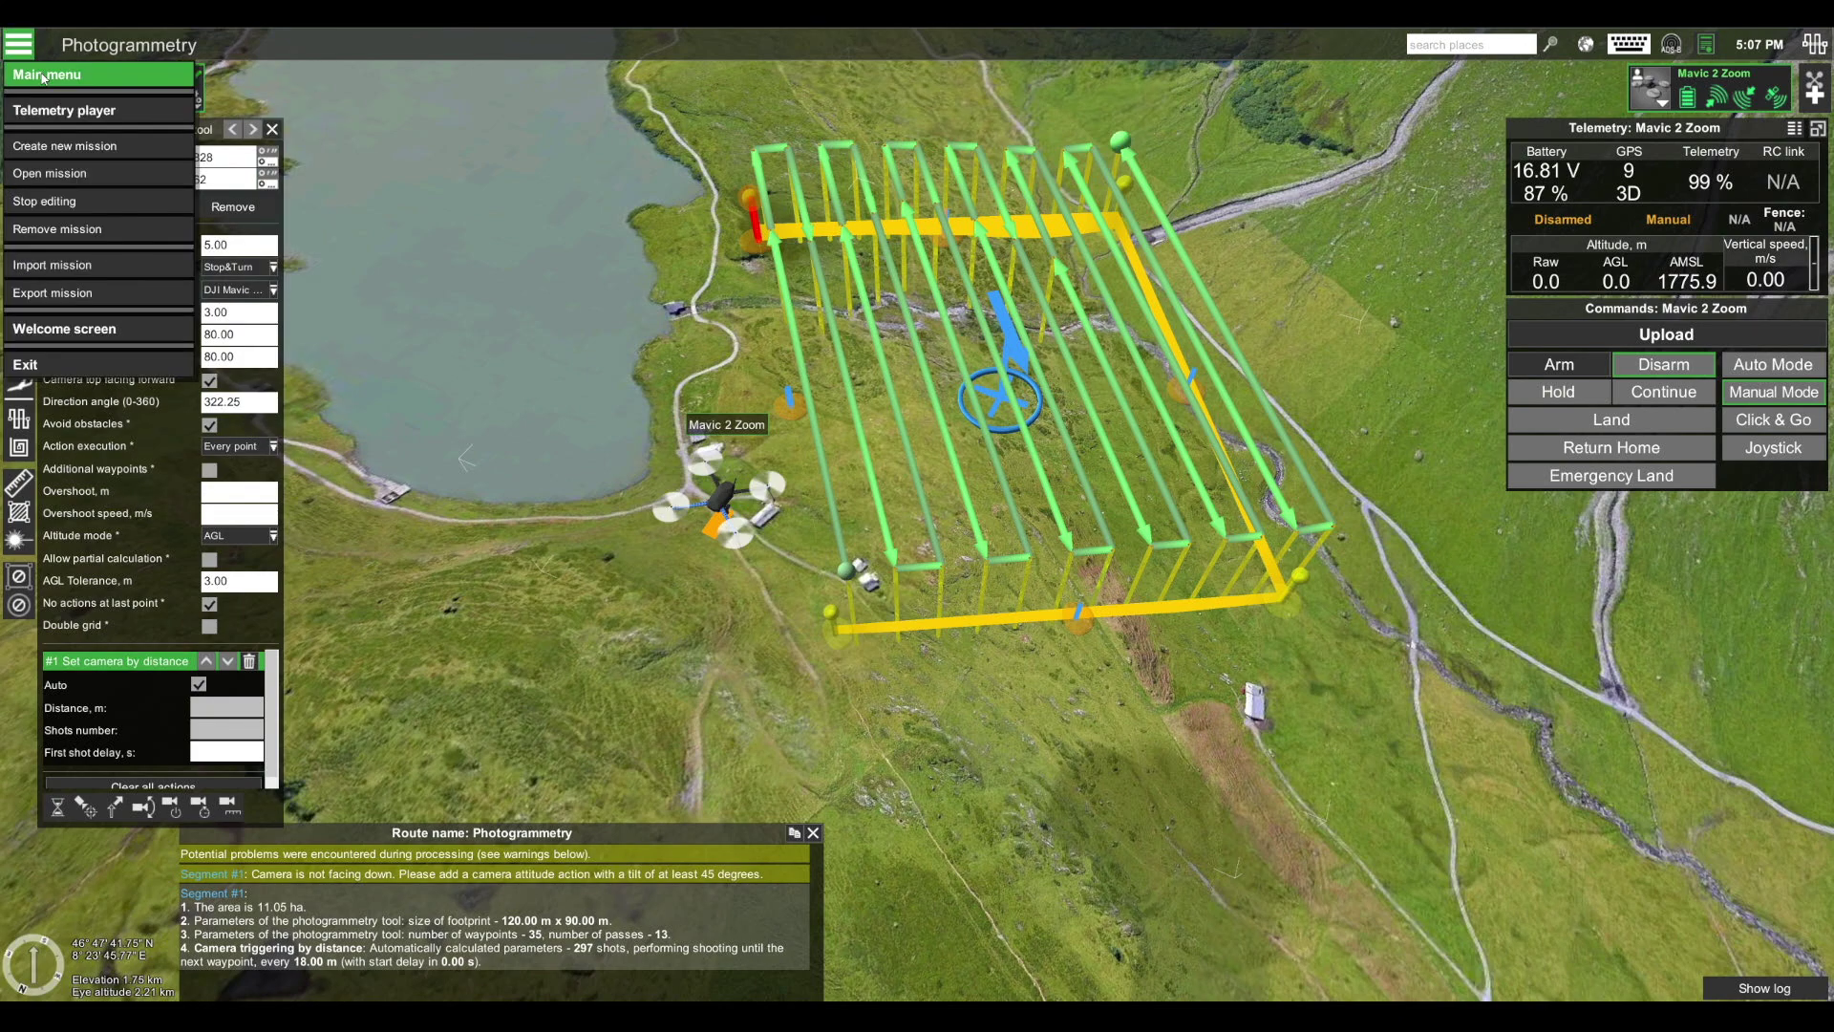
# Open the DJI Mavic 2 Zoom vehicle profile in edit mode.
pyautogui.click(40, 72)
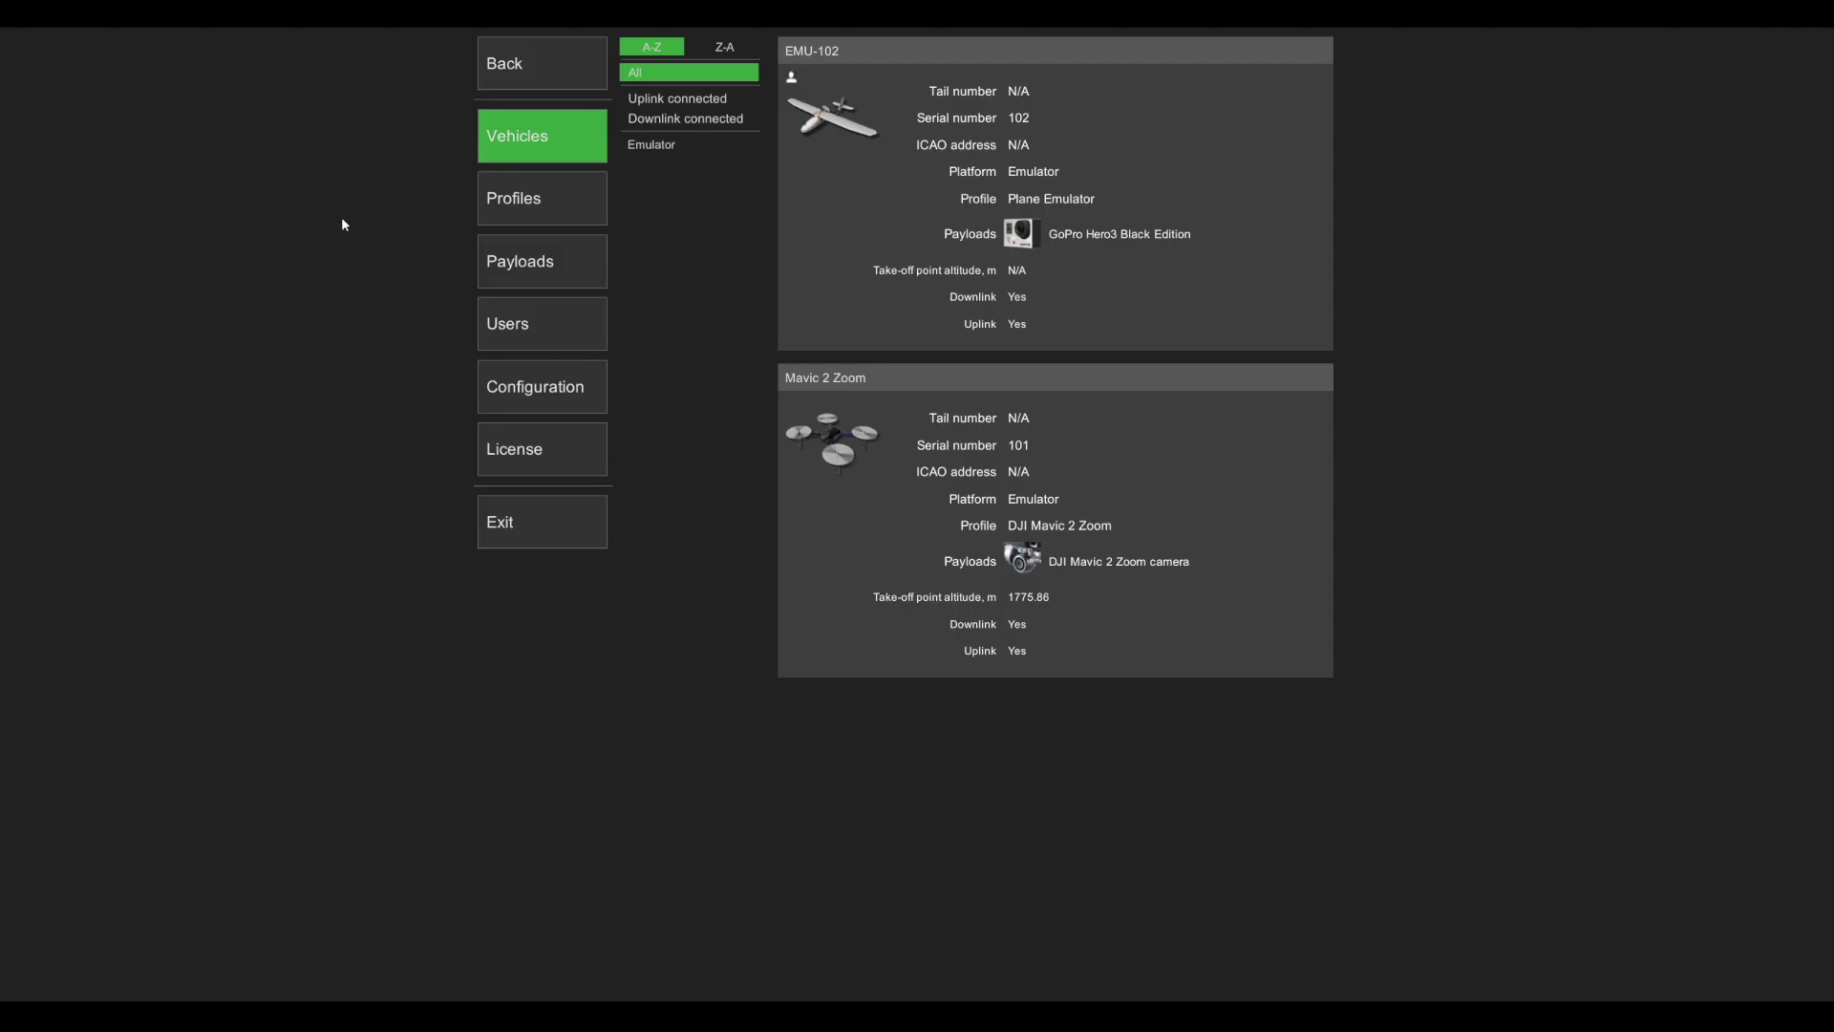
pyautogui.click(511, 202)
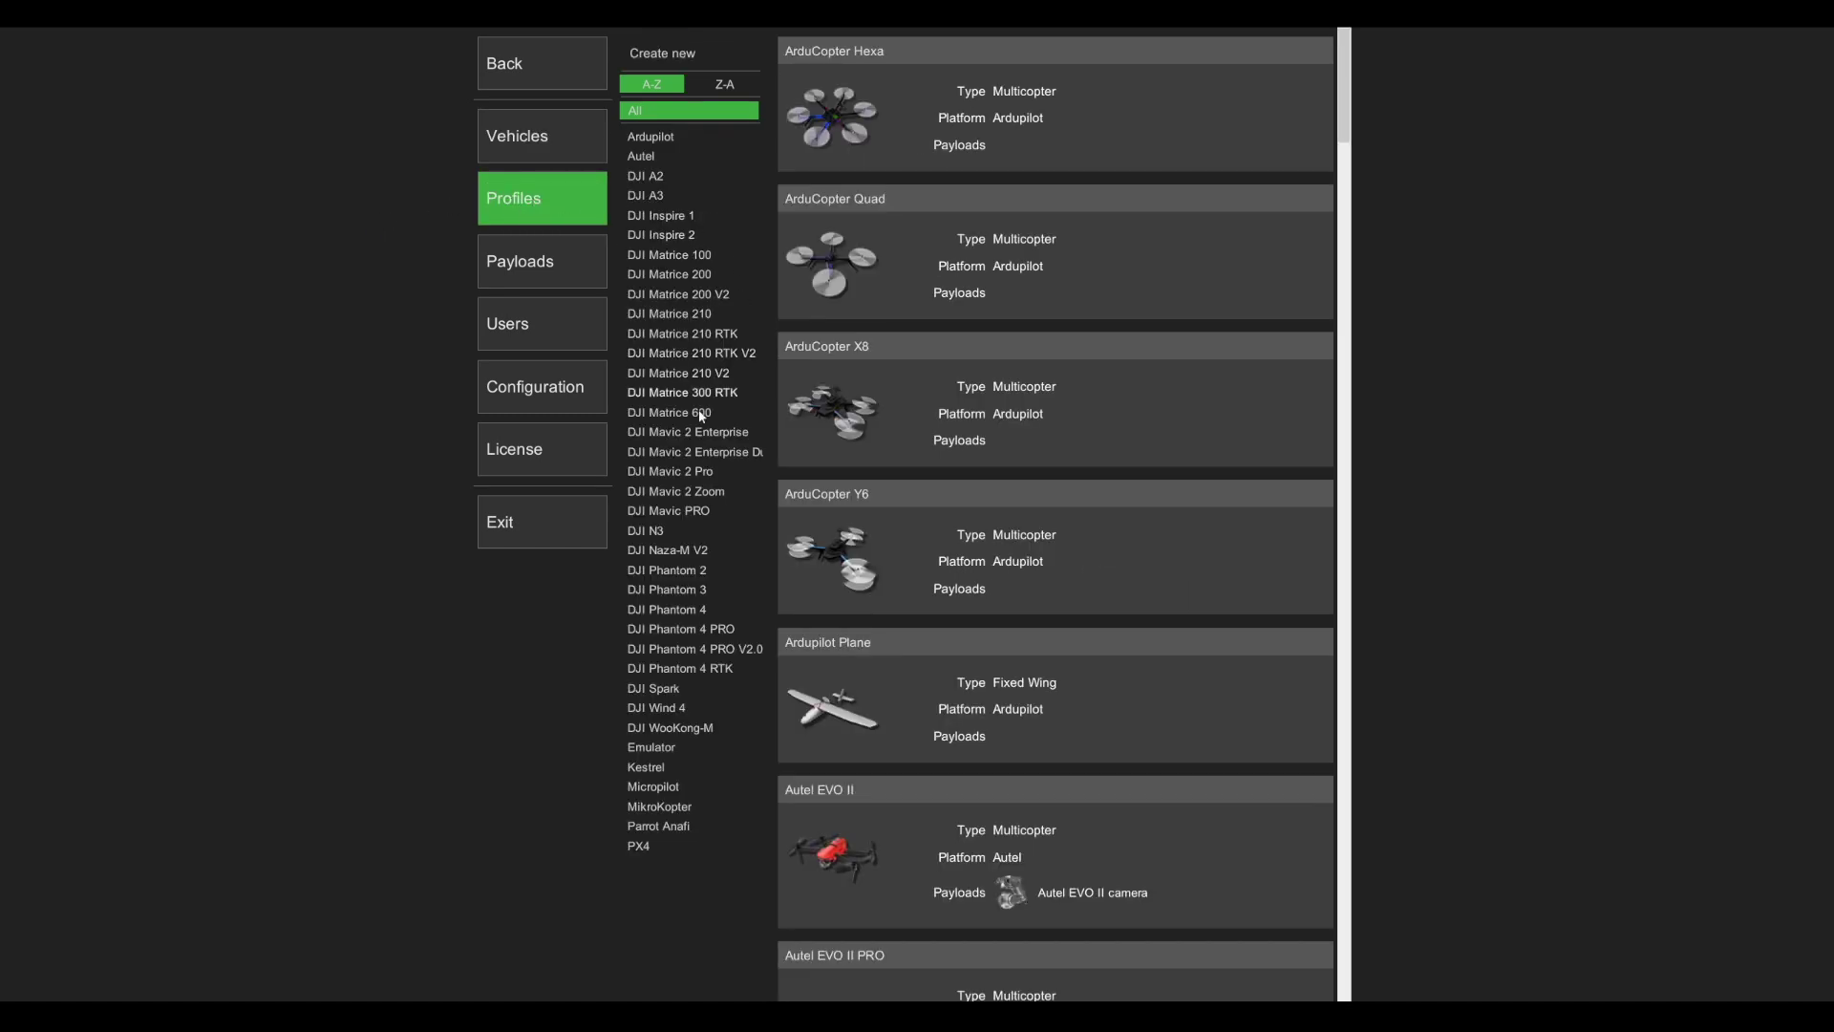
pyautogui.click(712, 492)
pyautogui.click(926, 117)
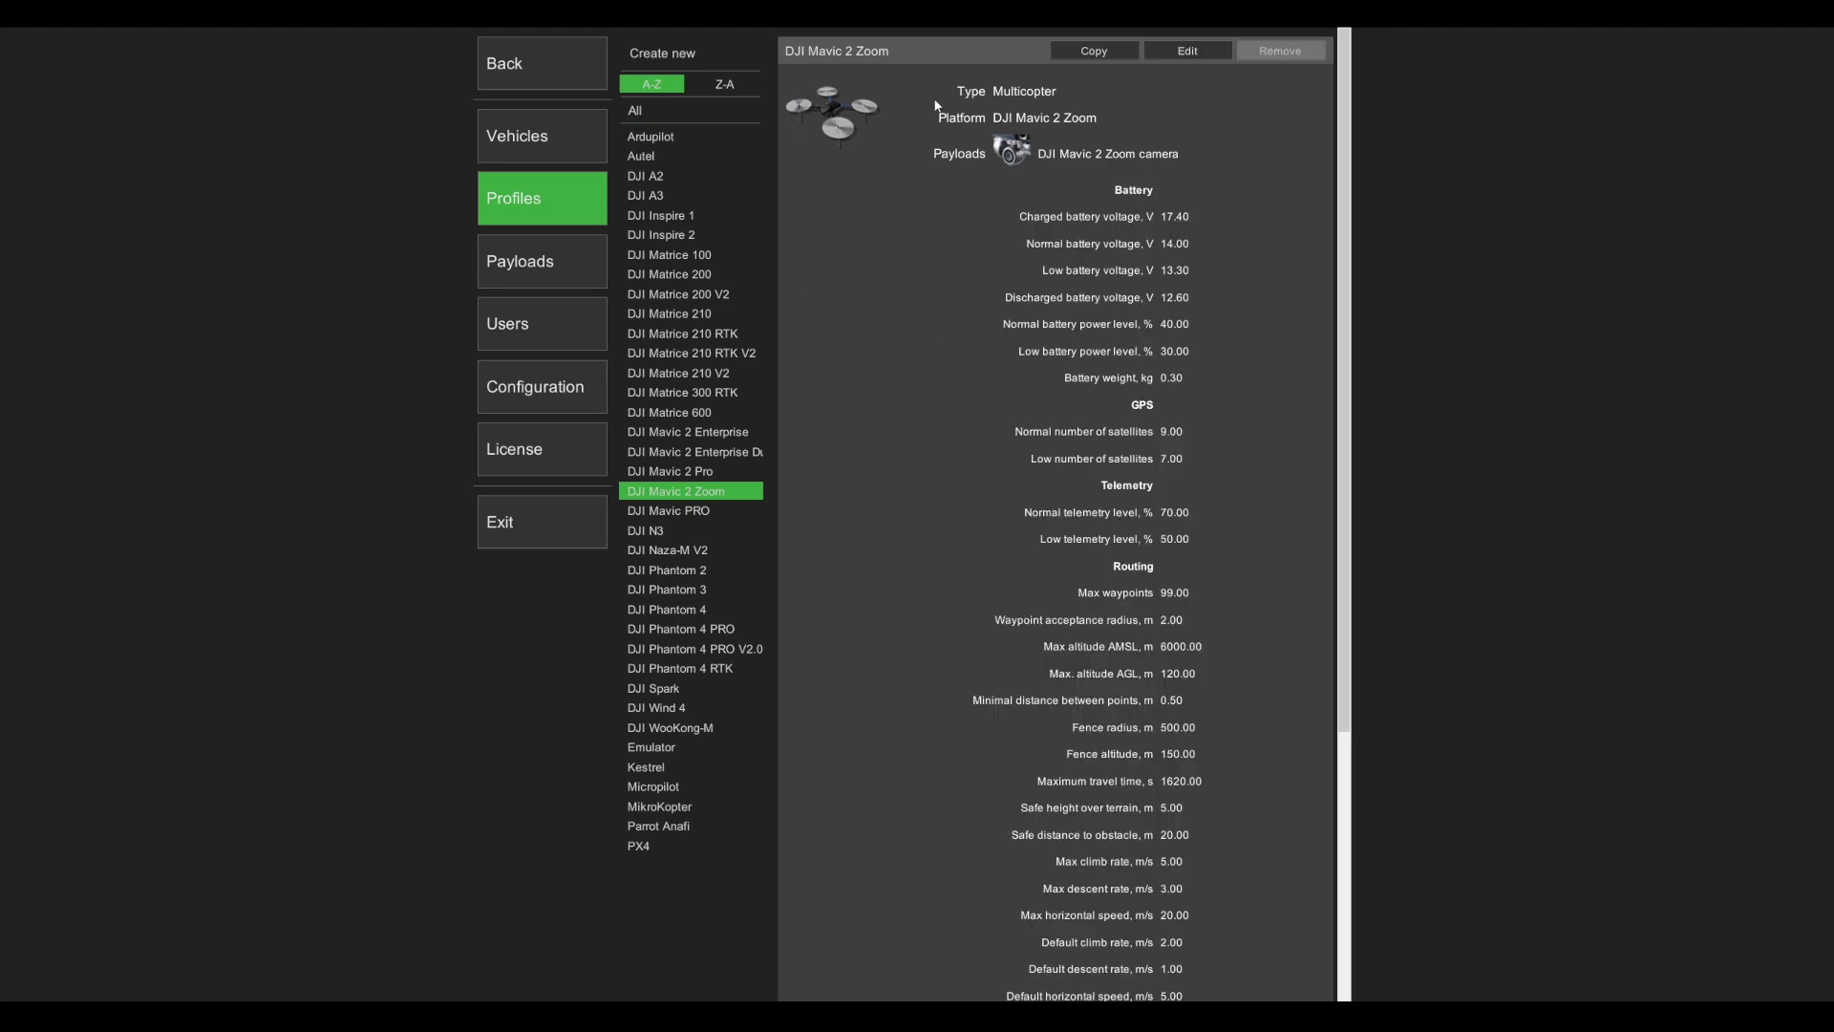
pyautogui.click(1189, 58)
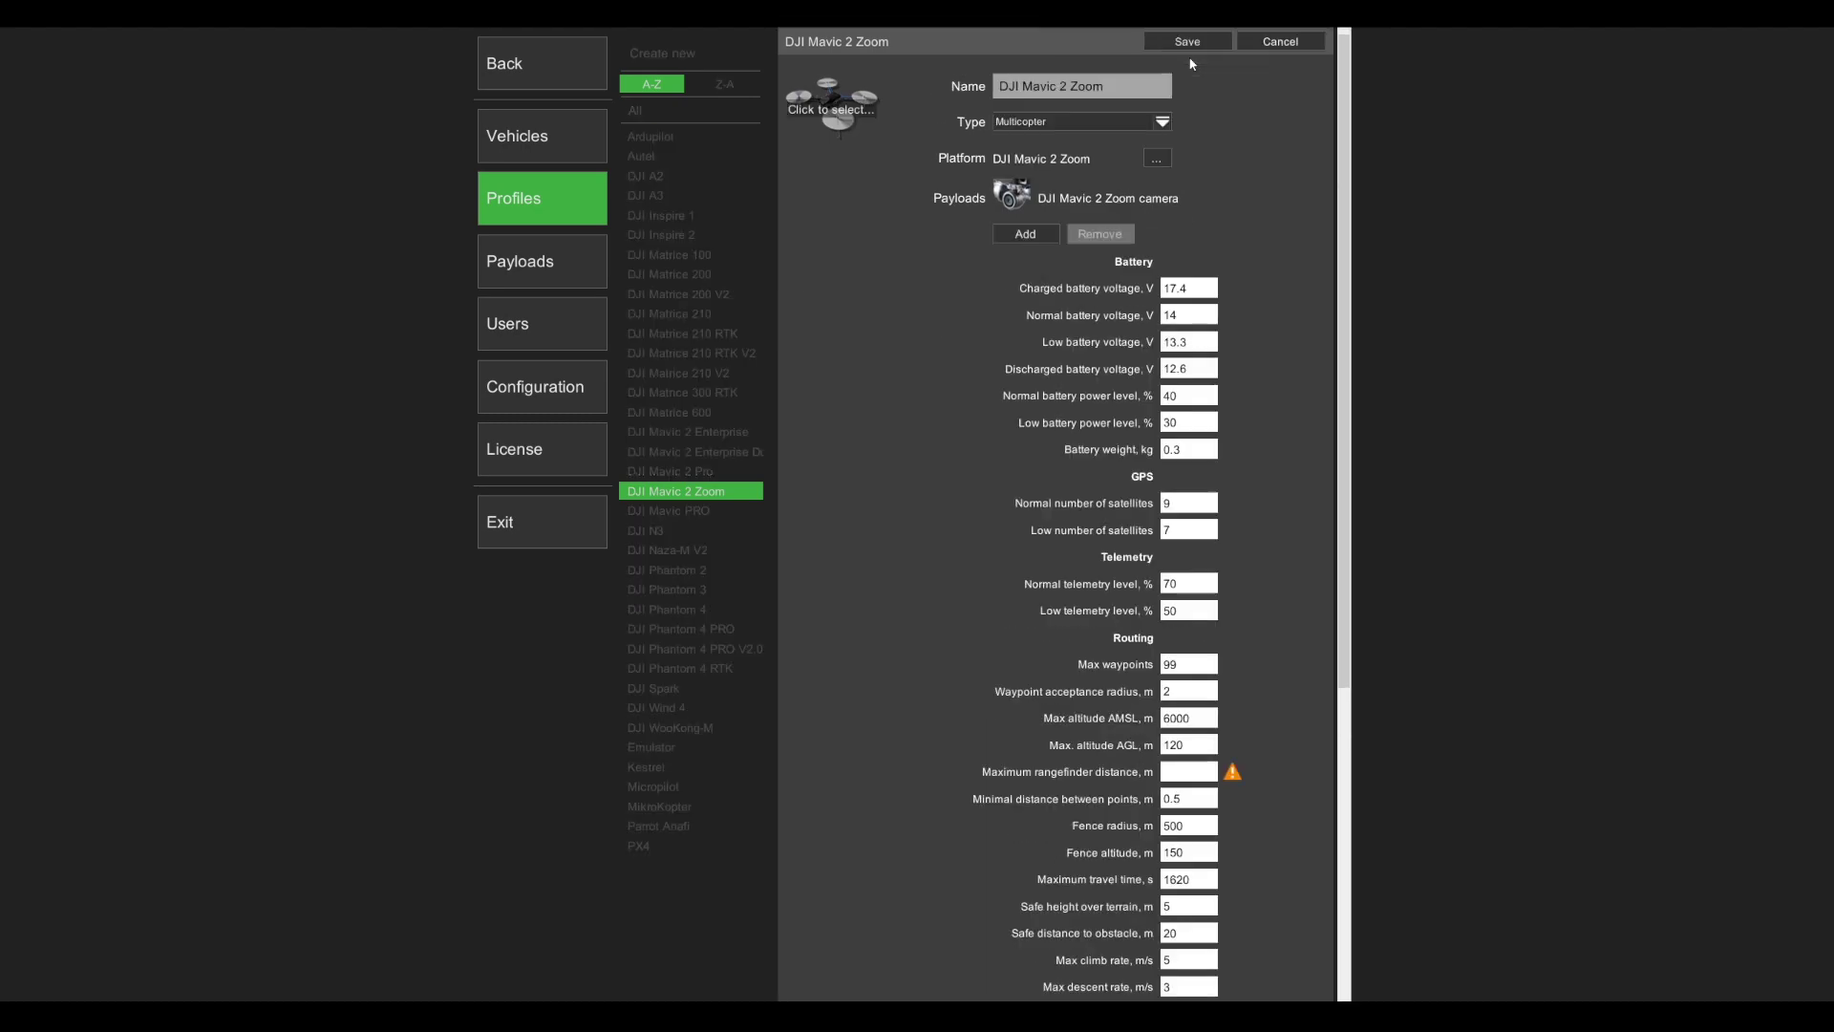
# Browse available payloads without adding one, save the profile, and show the payload cameras.
pyautogui.click(1025, 234)
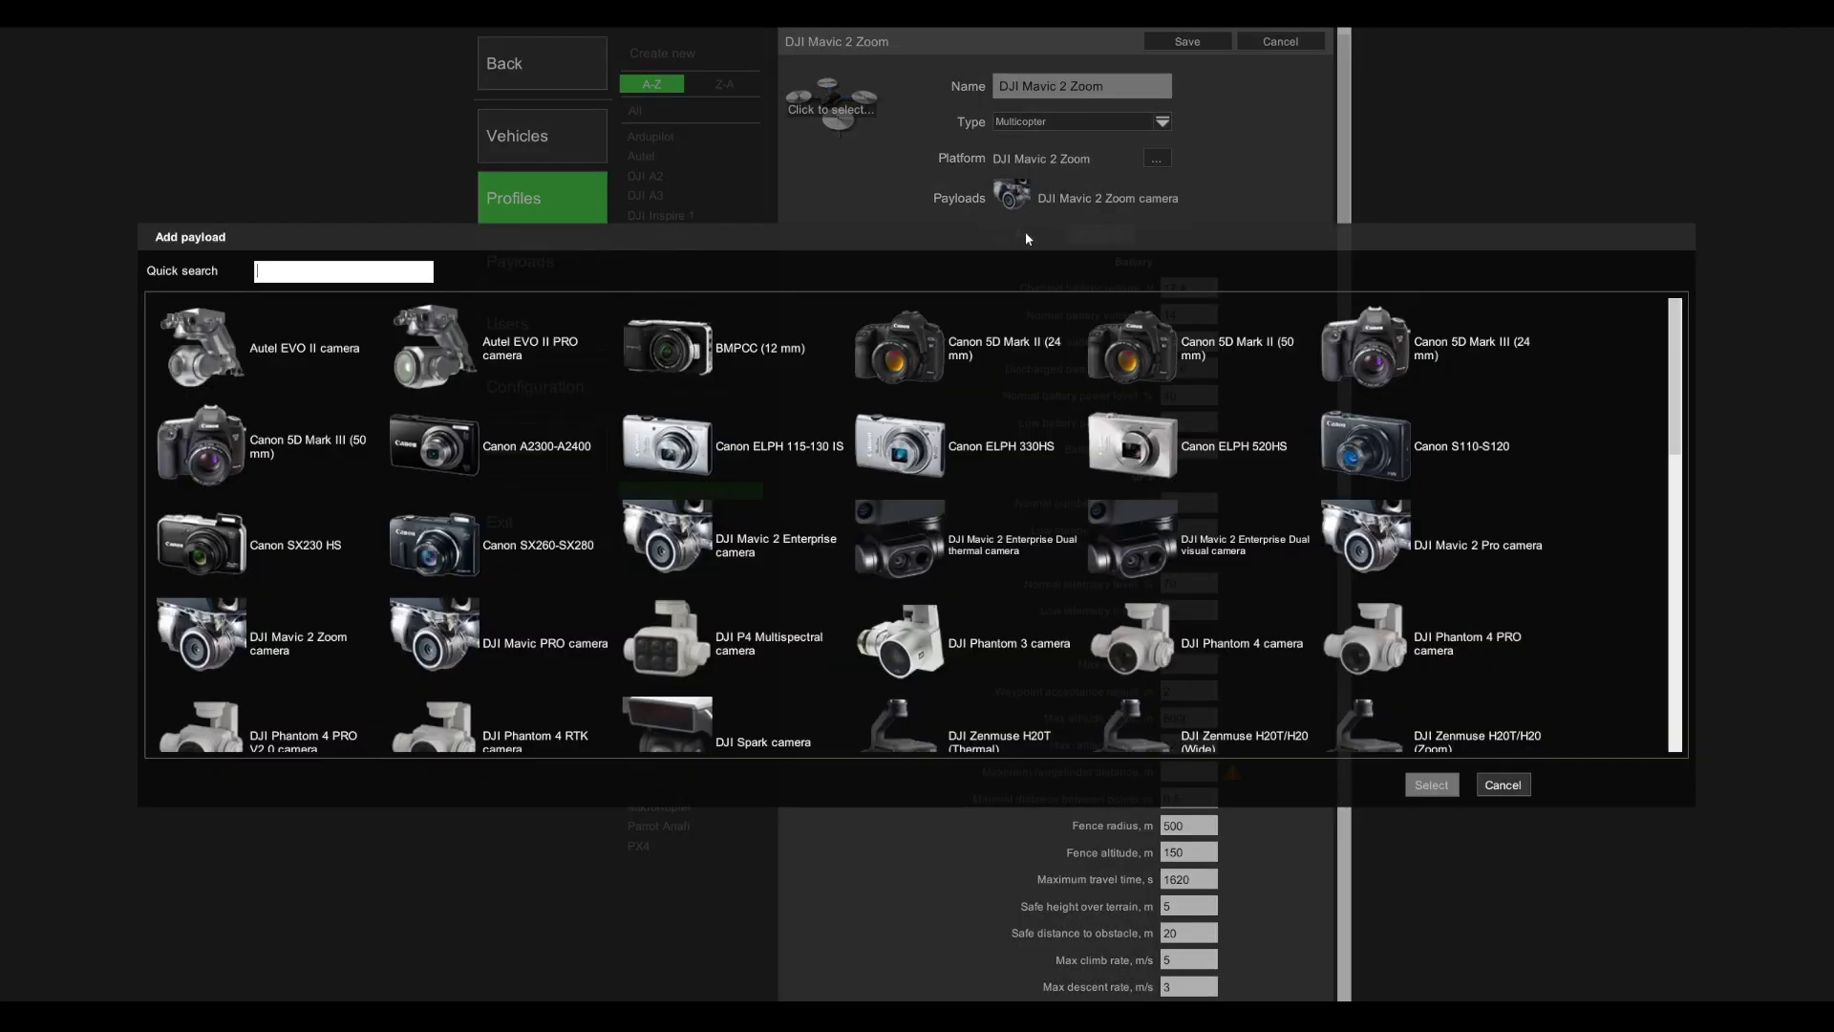
pyautogui.scroll(-1, 1165, 485)
pyautogui.scroll(-1, 1165, 485)
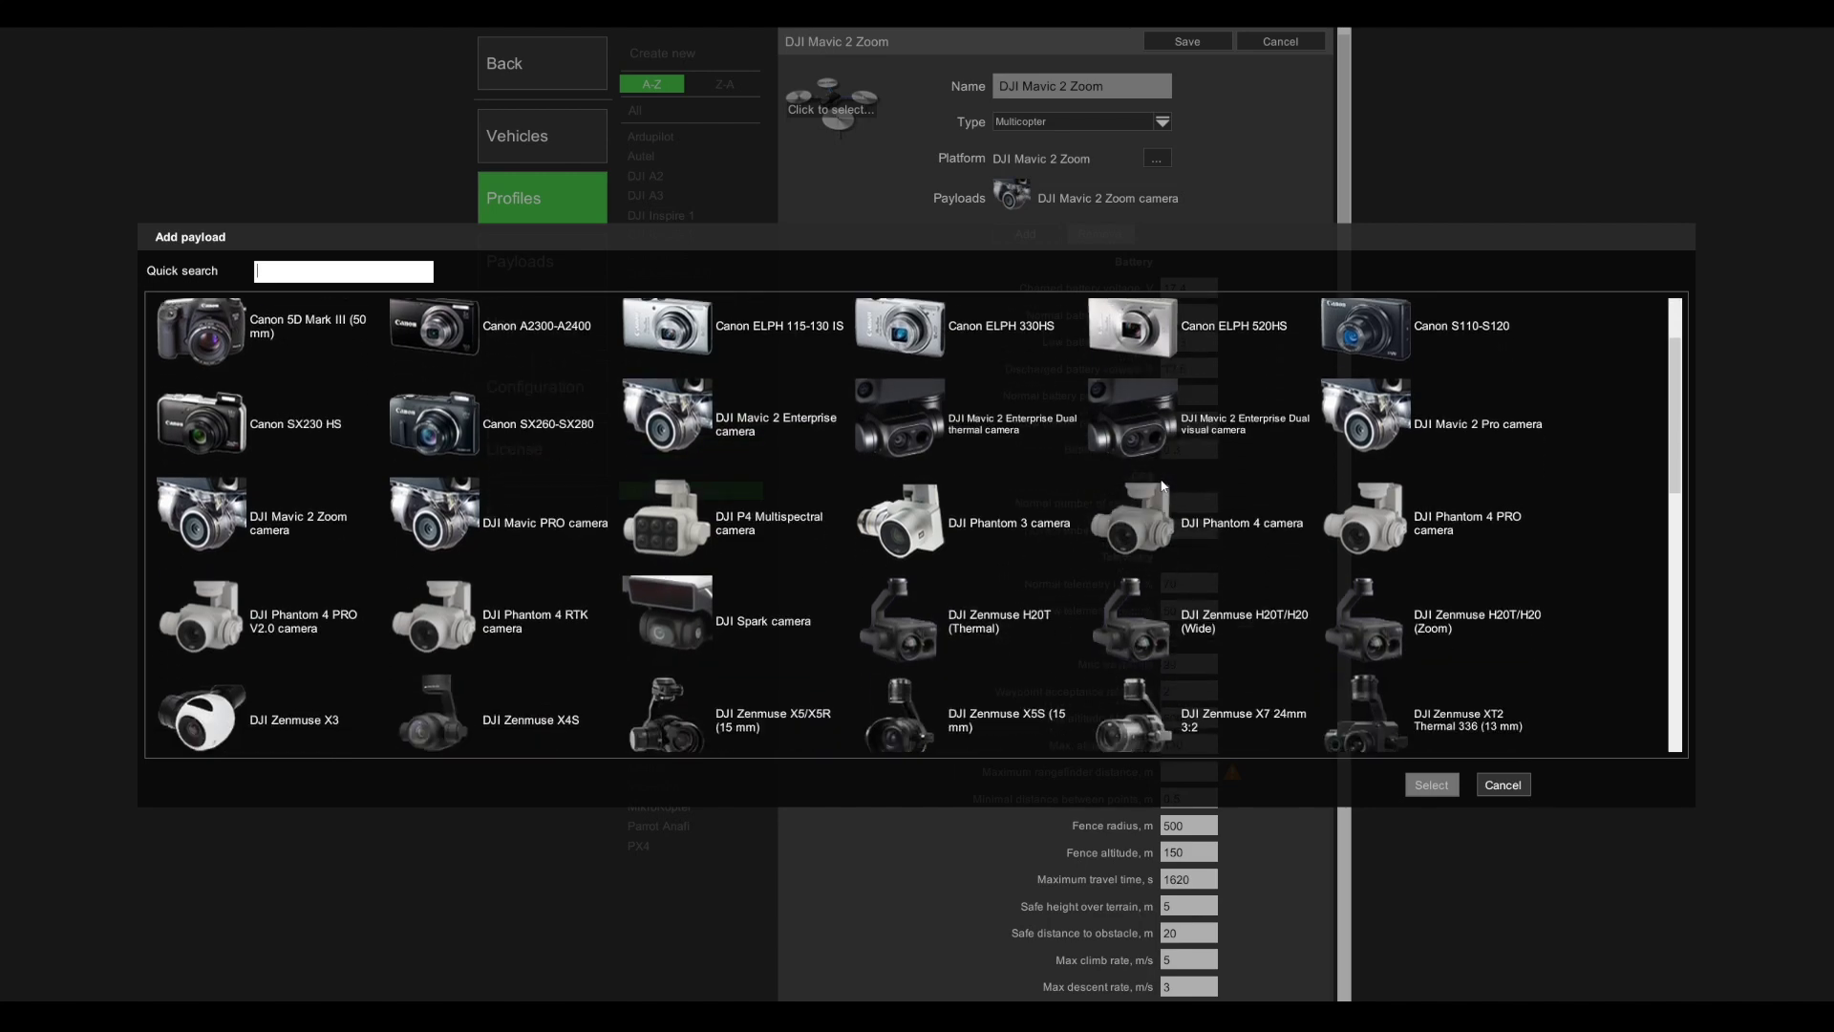
pyautogui.scroll(-1, 1679, 459)
pyautogui.moveTo(1678, 459); pyautogui.dragTo(1654, 358)
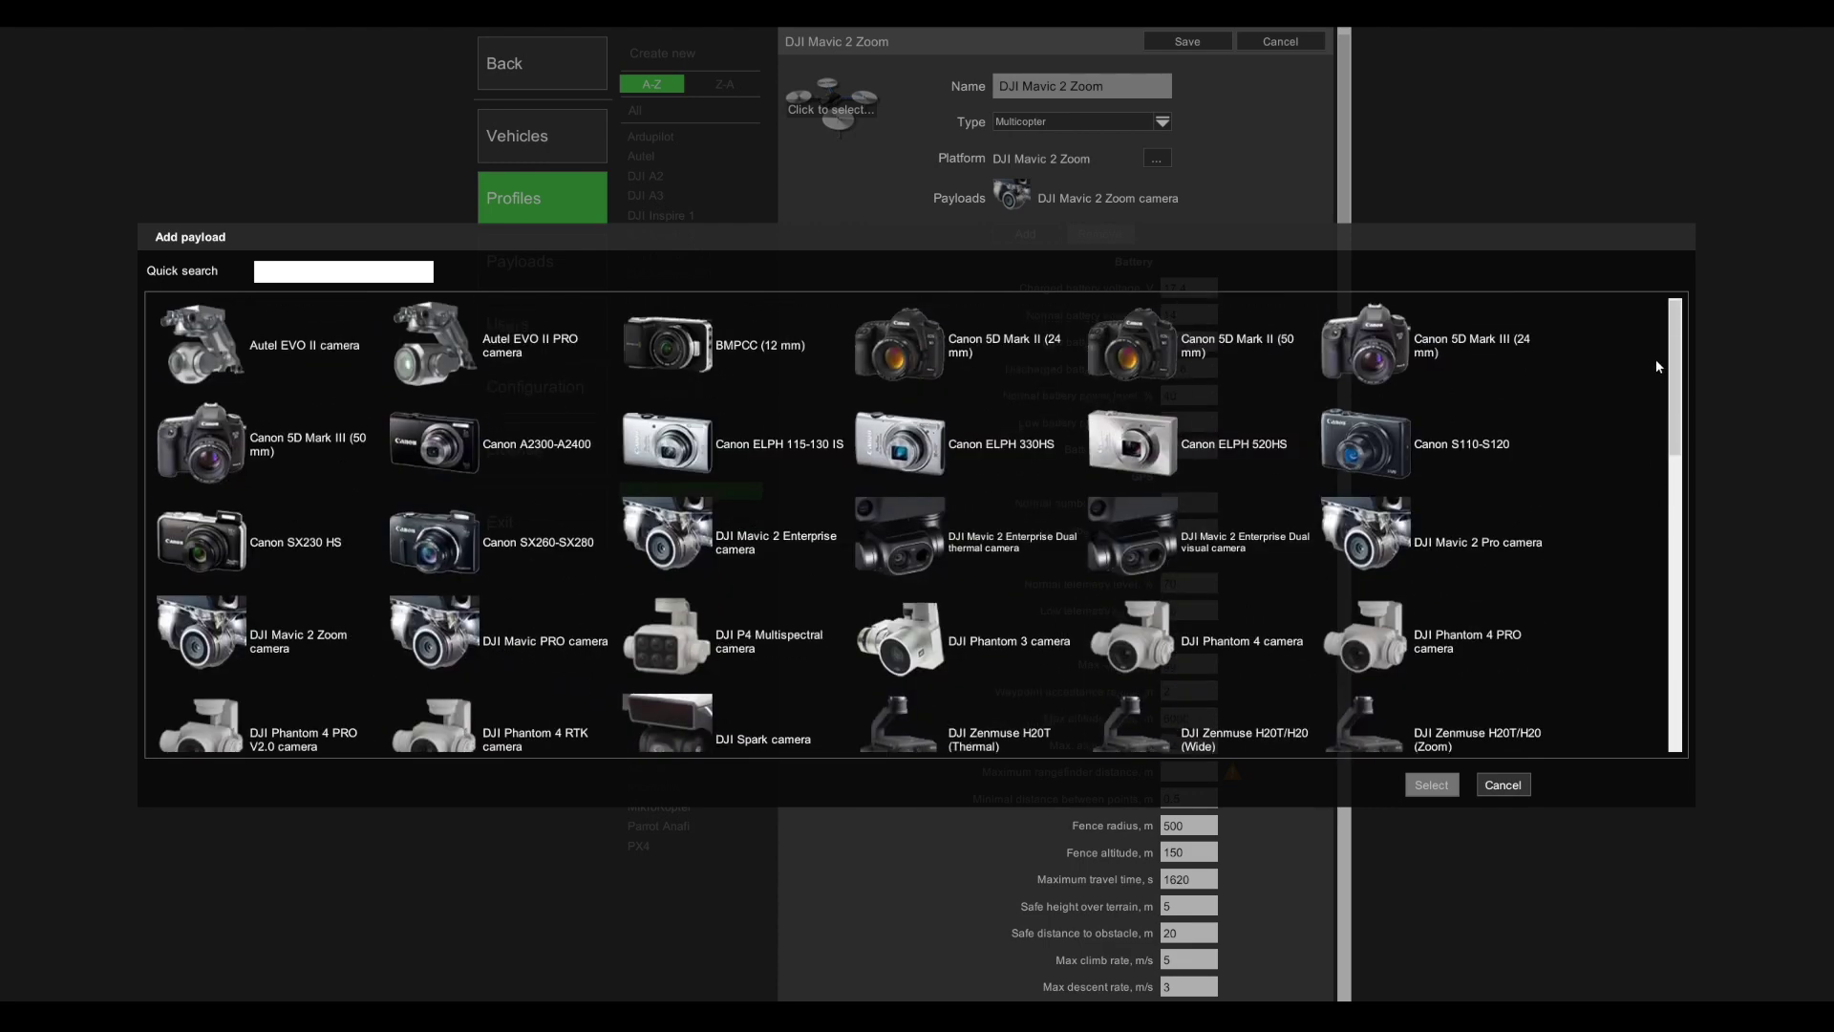
pyautogui.click(1504, 785)
pyautogui.click(1188, 46)
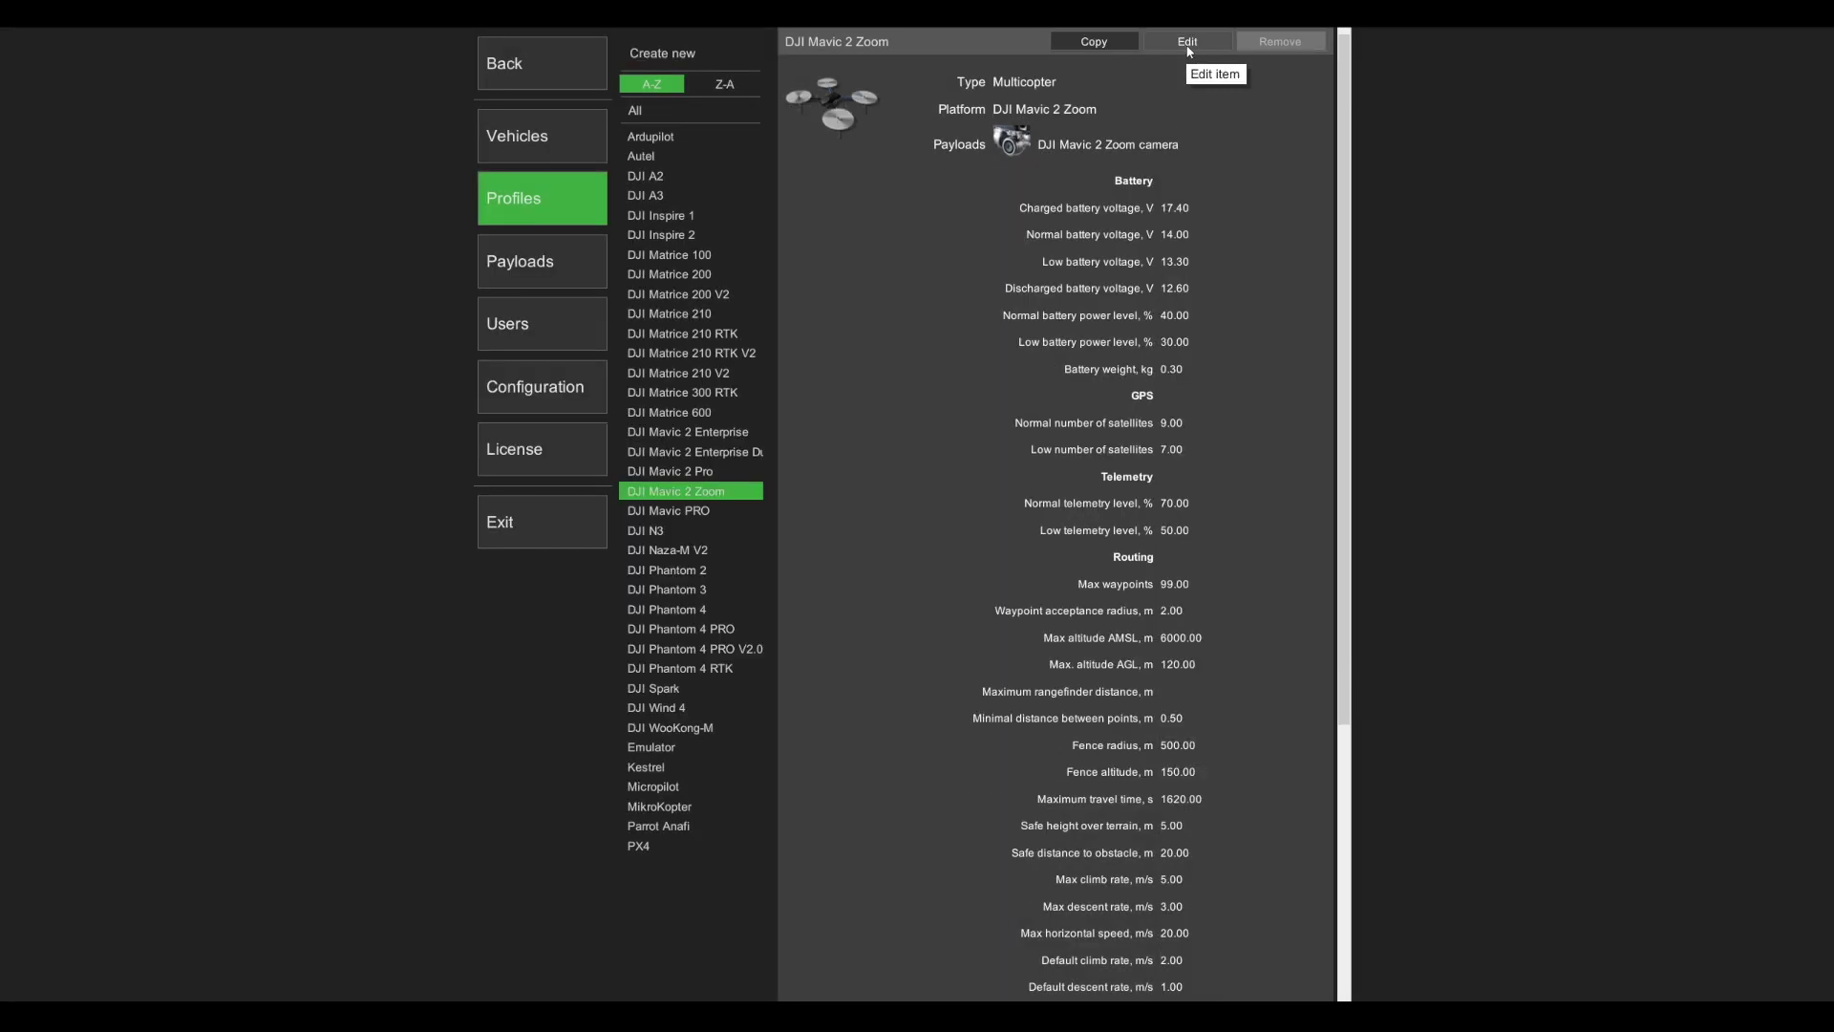
pyautogui.click(558, 274)
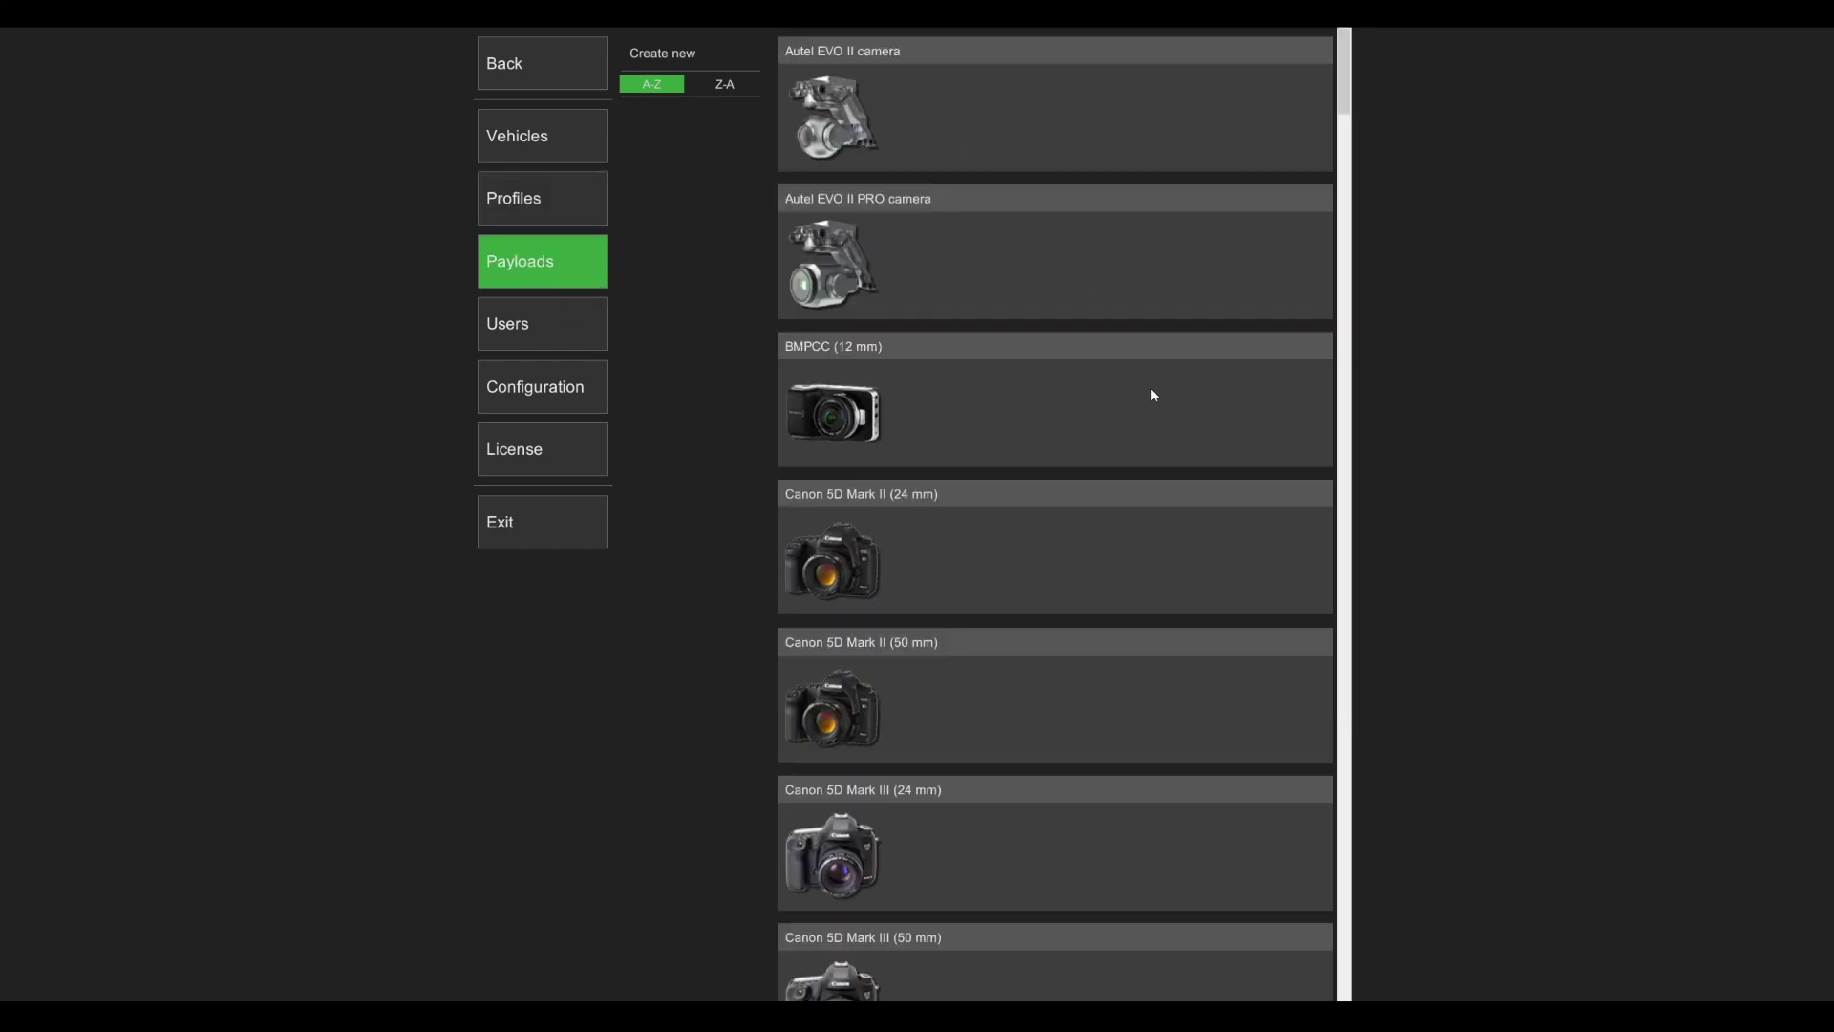
# Start a new camera payload, then discard it unsaved and return to the Photogrammetry route.
pyautogui.scroll(-4, 1076, 300)
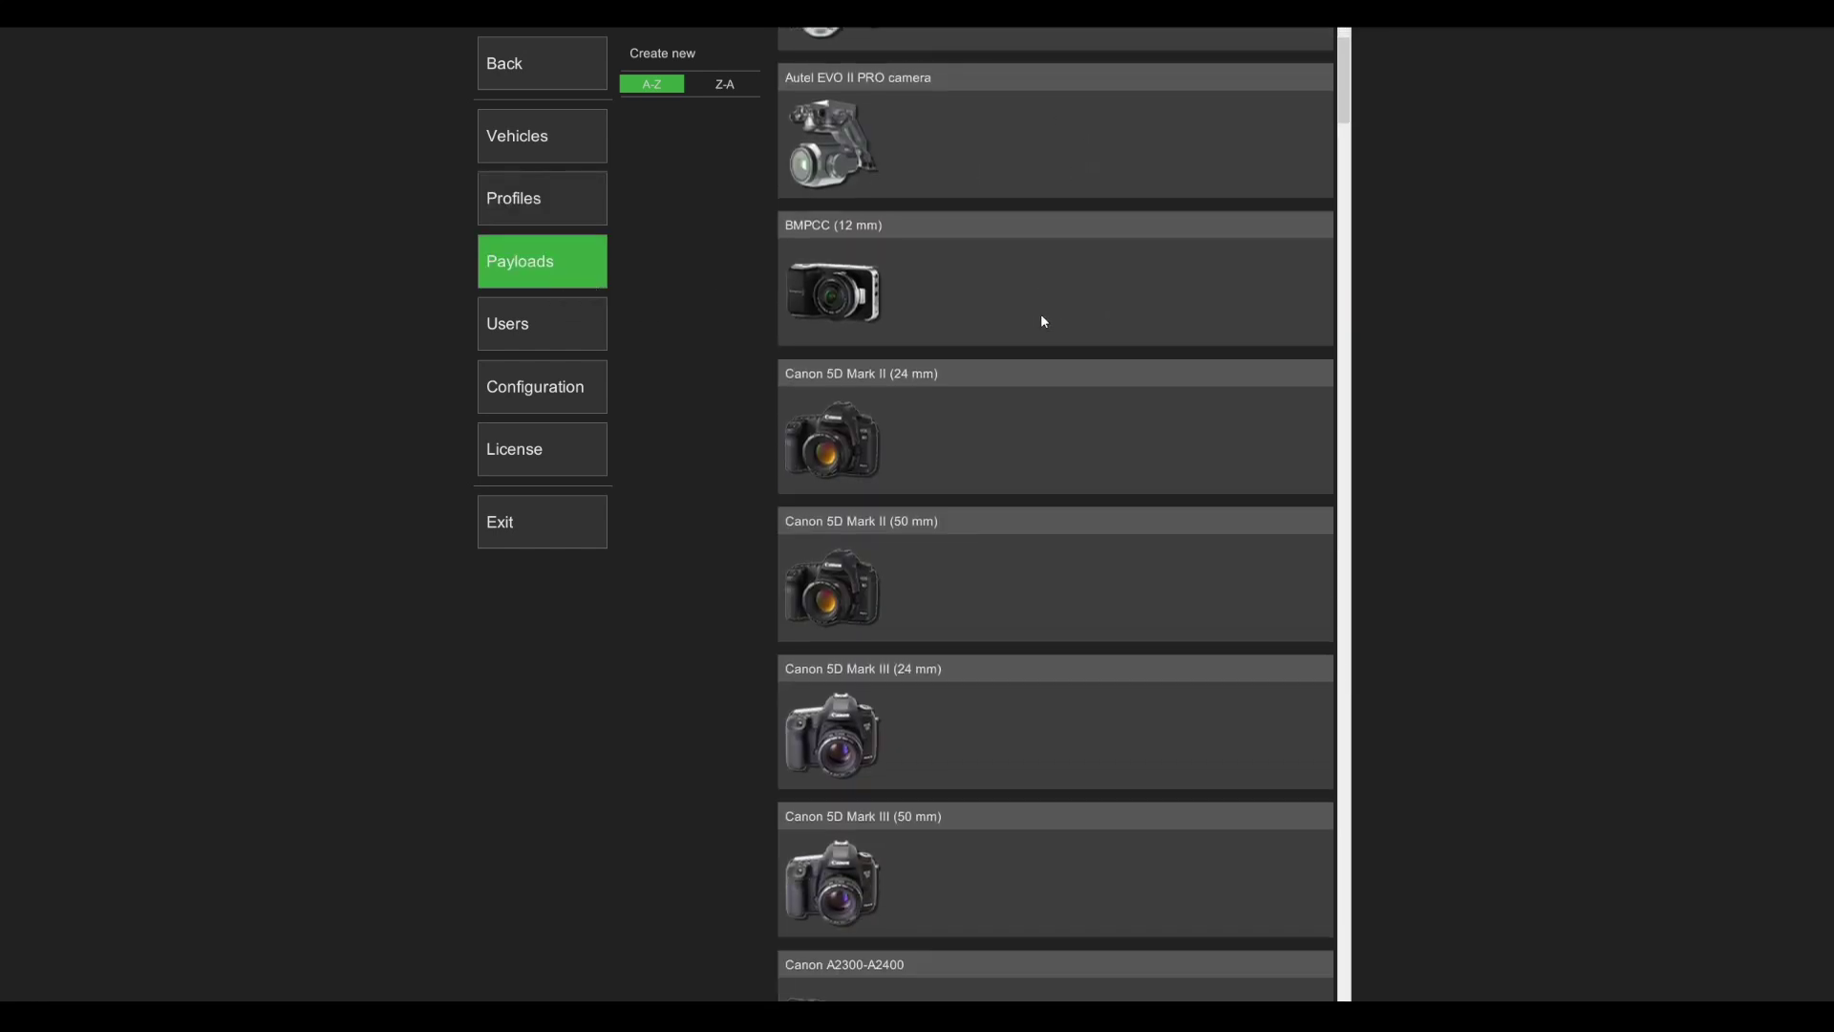
pyautogui.scroll(4, 1037, 327)
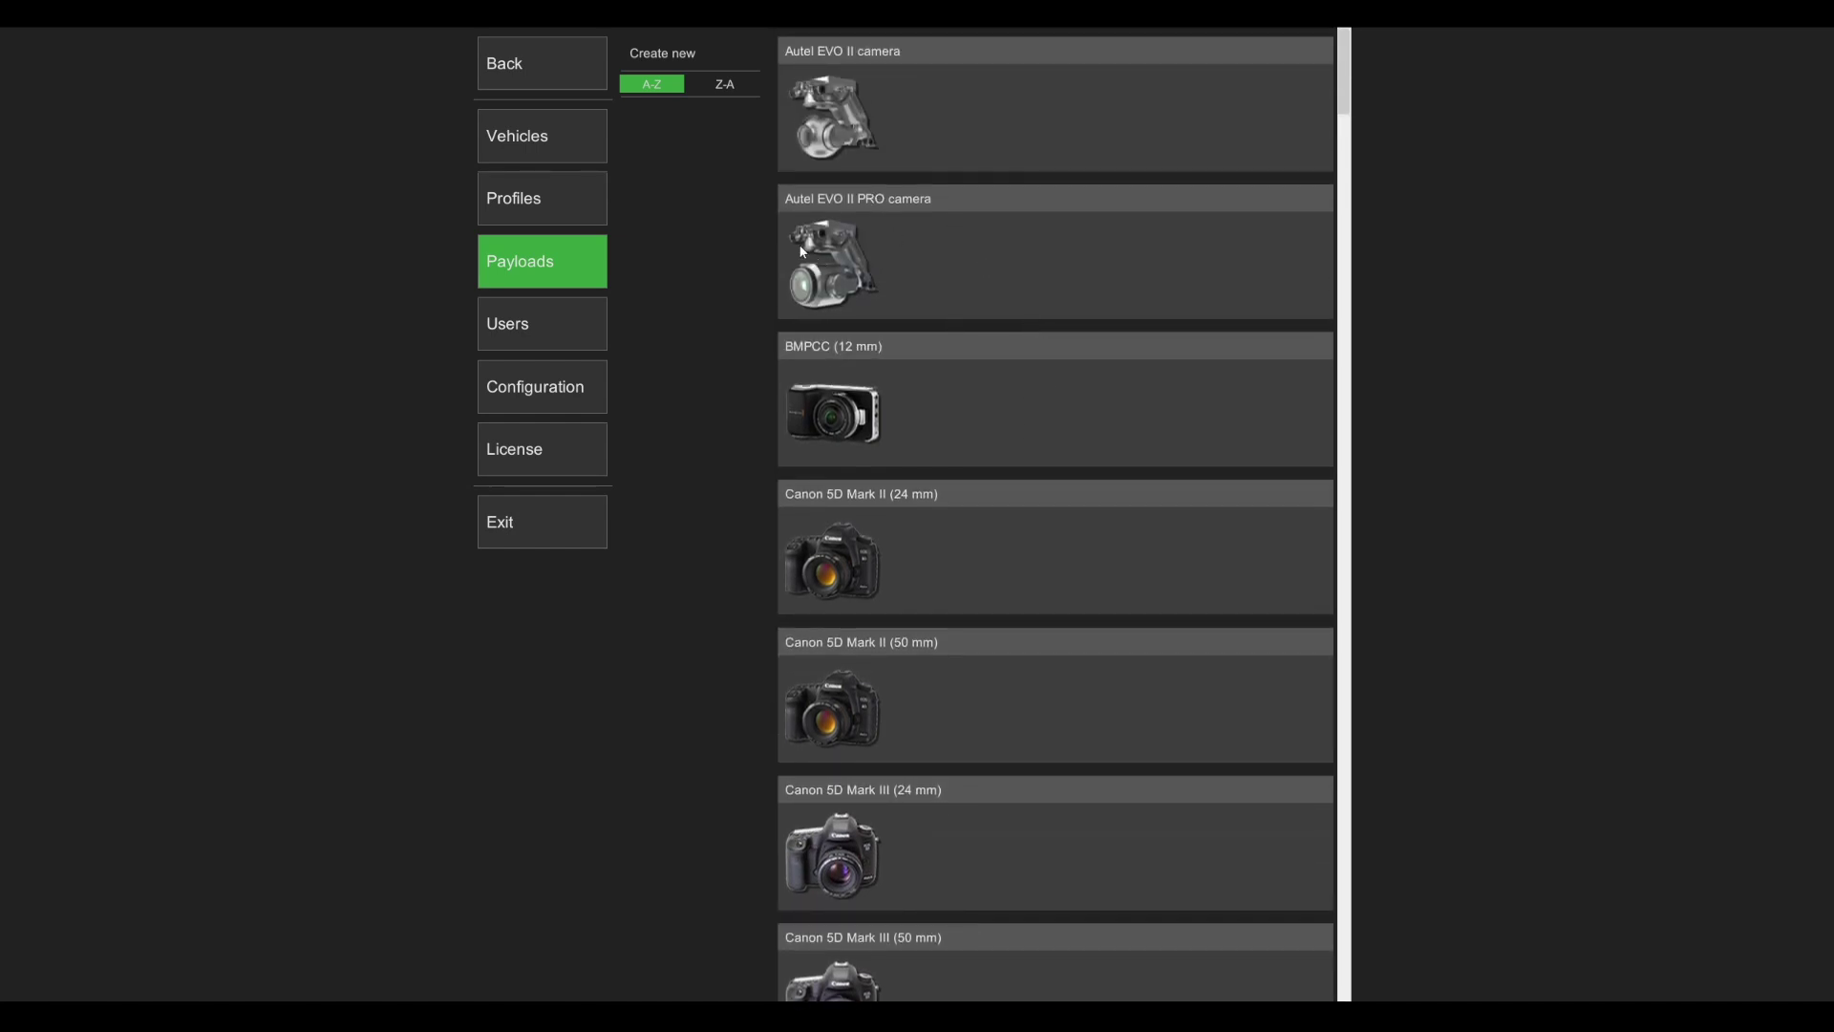
pyautogui.click(651, 54)
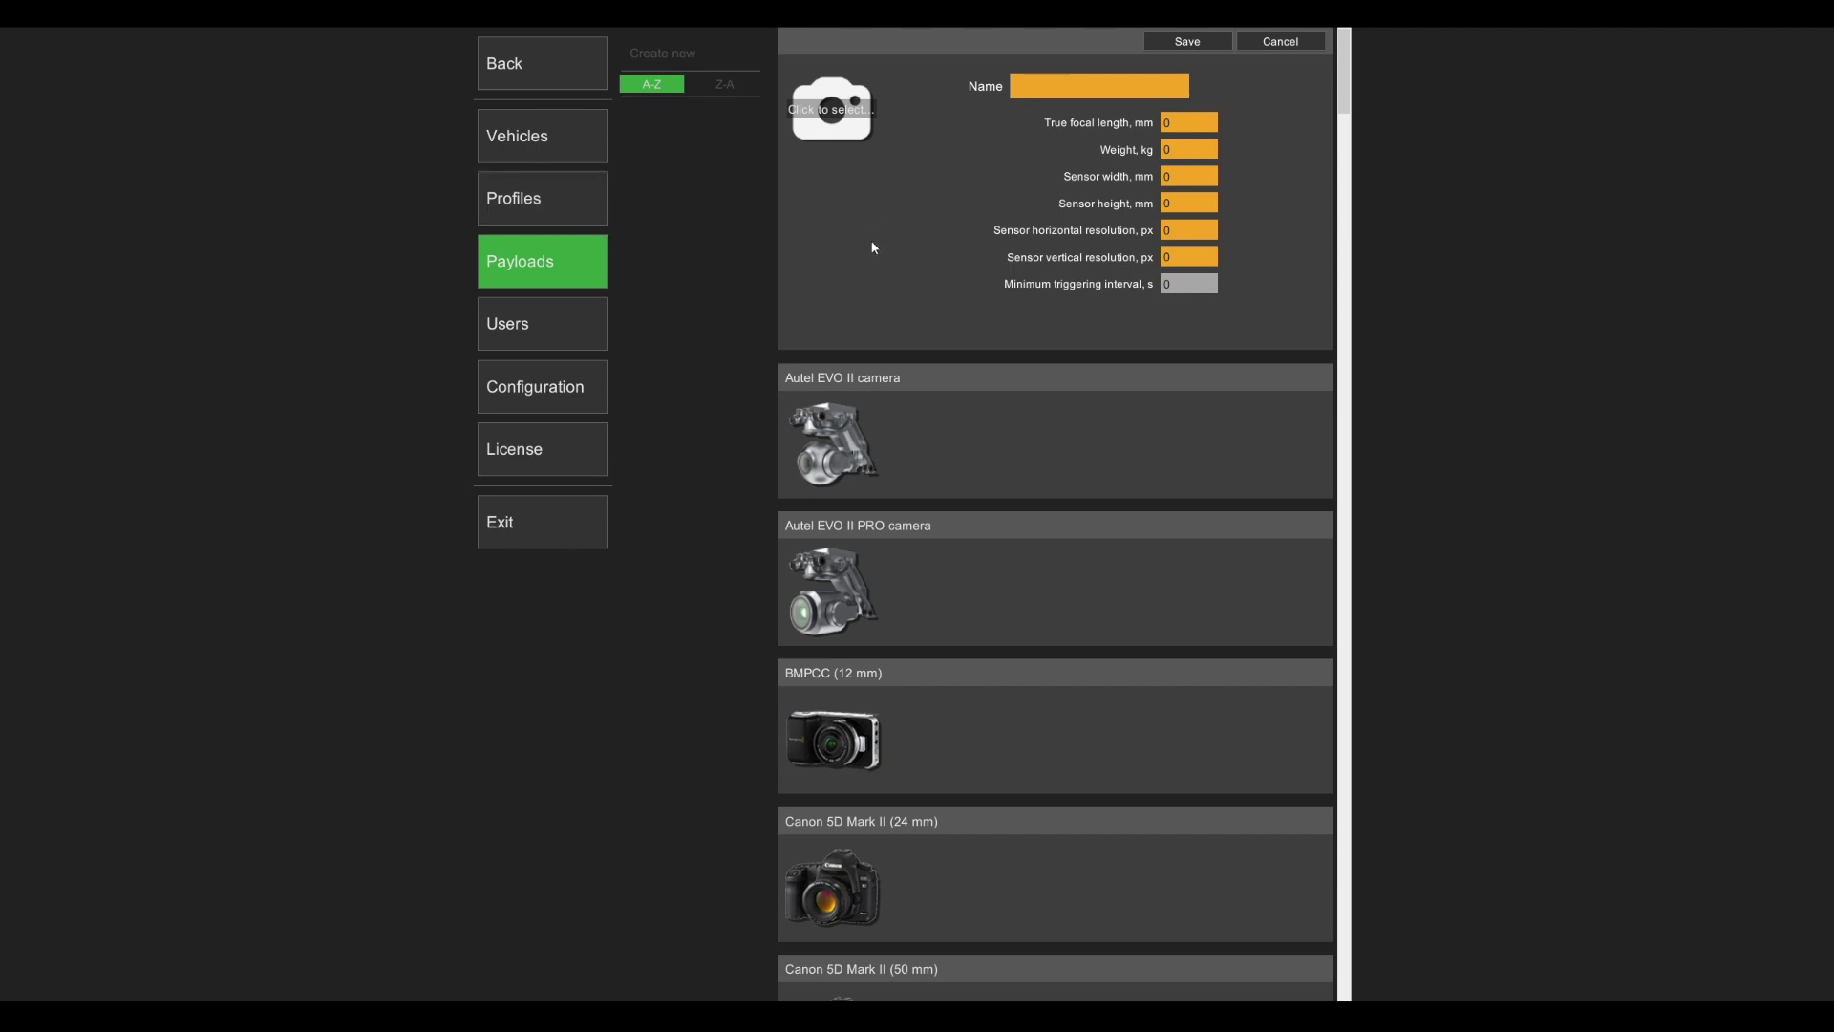
pyautogui.click(532, 75)
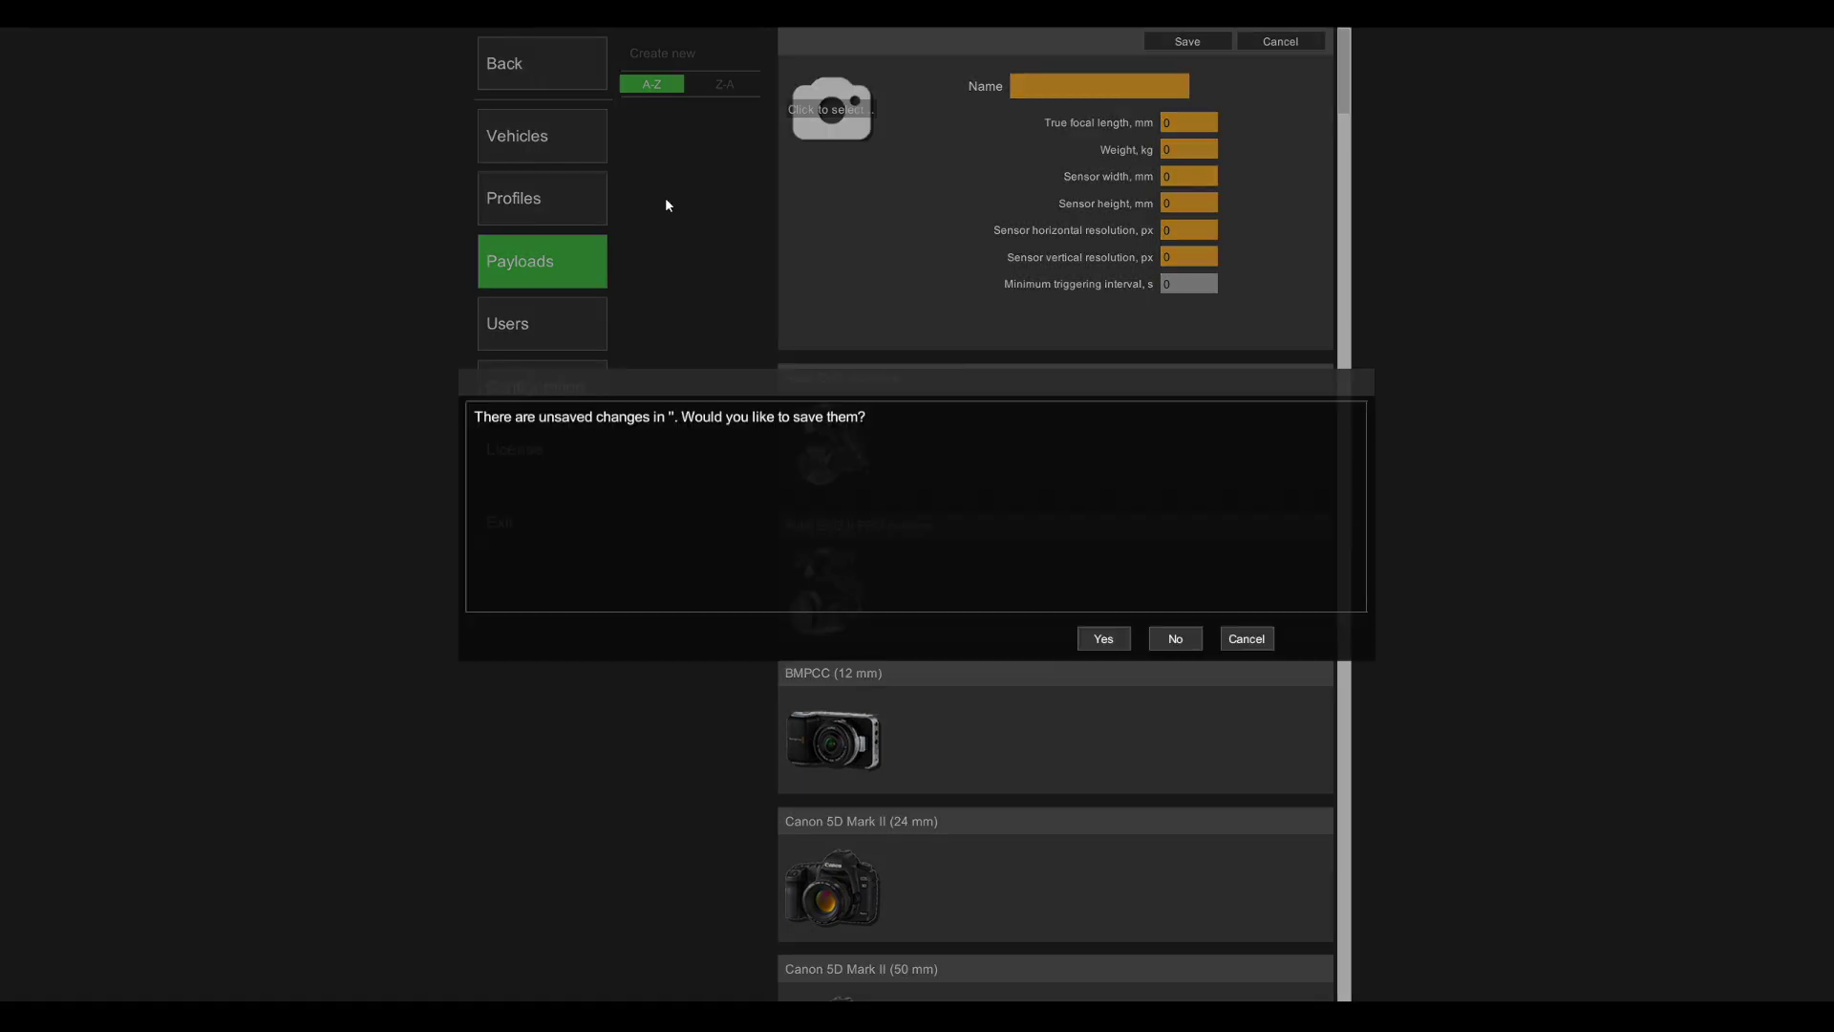
pyautogui.click(1175, 638)
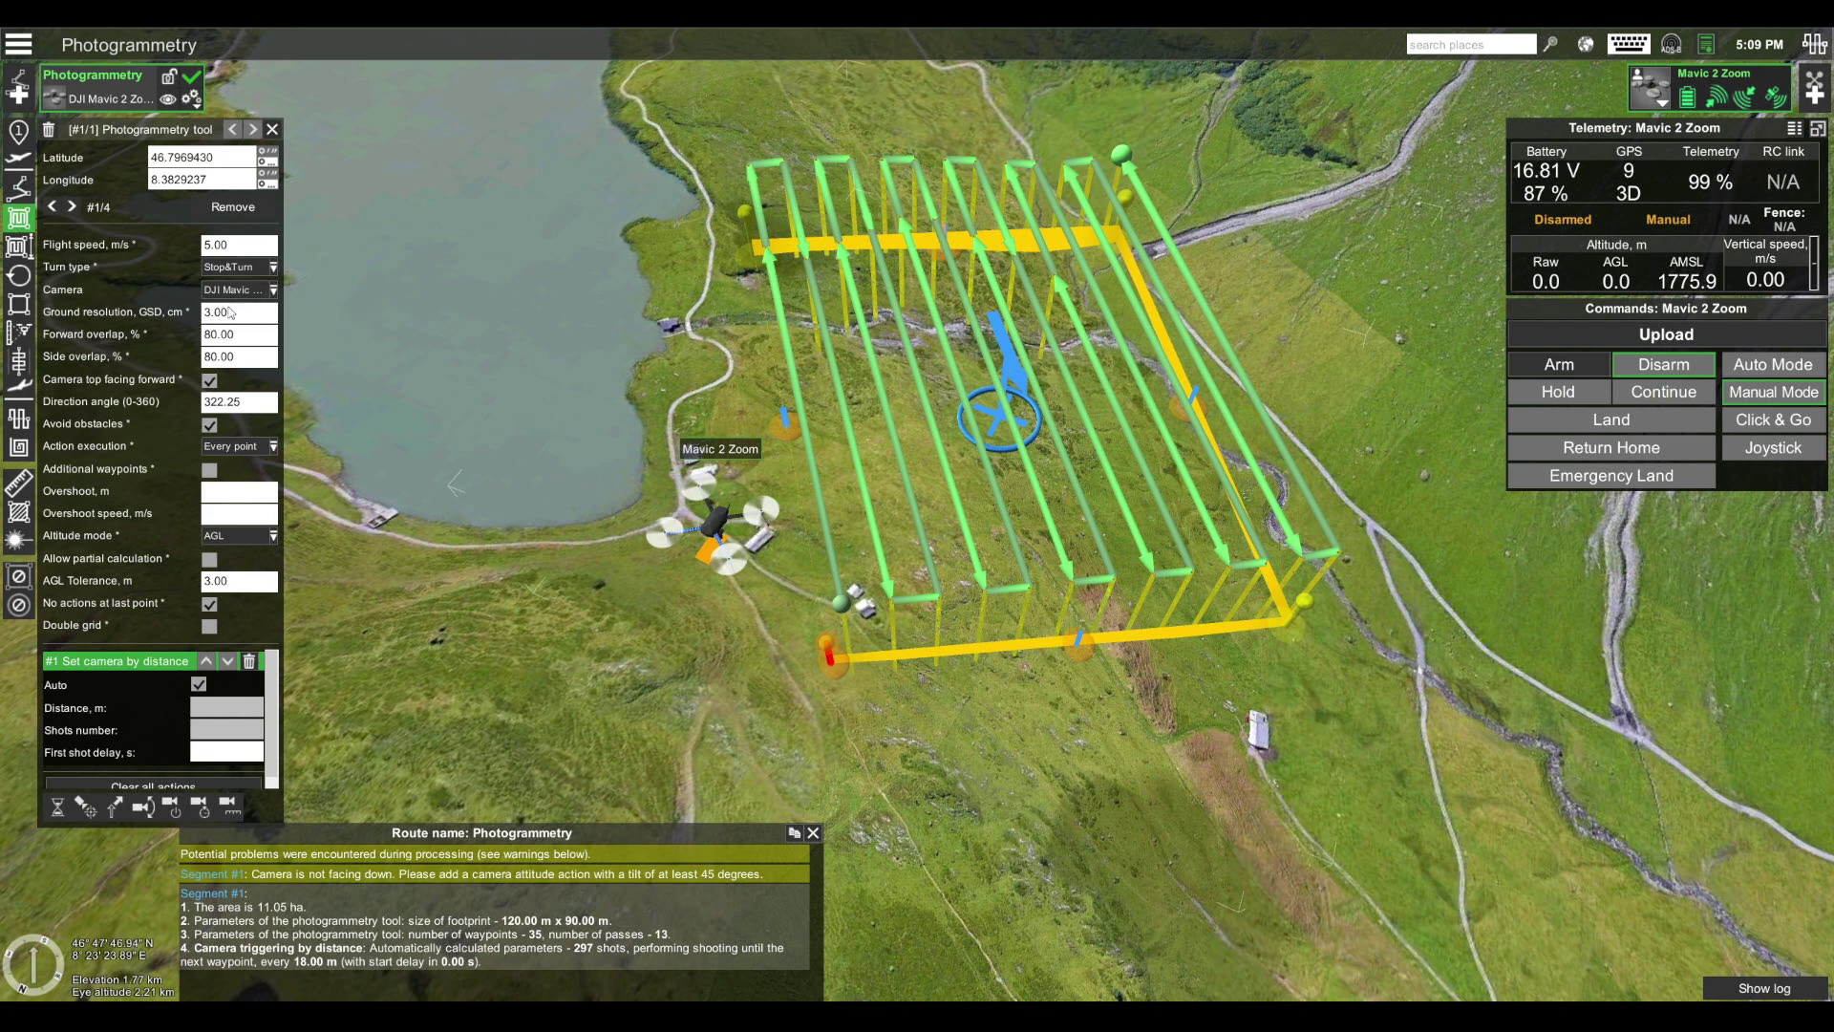
pyautogui.scroll(3, 626, 604)
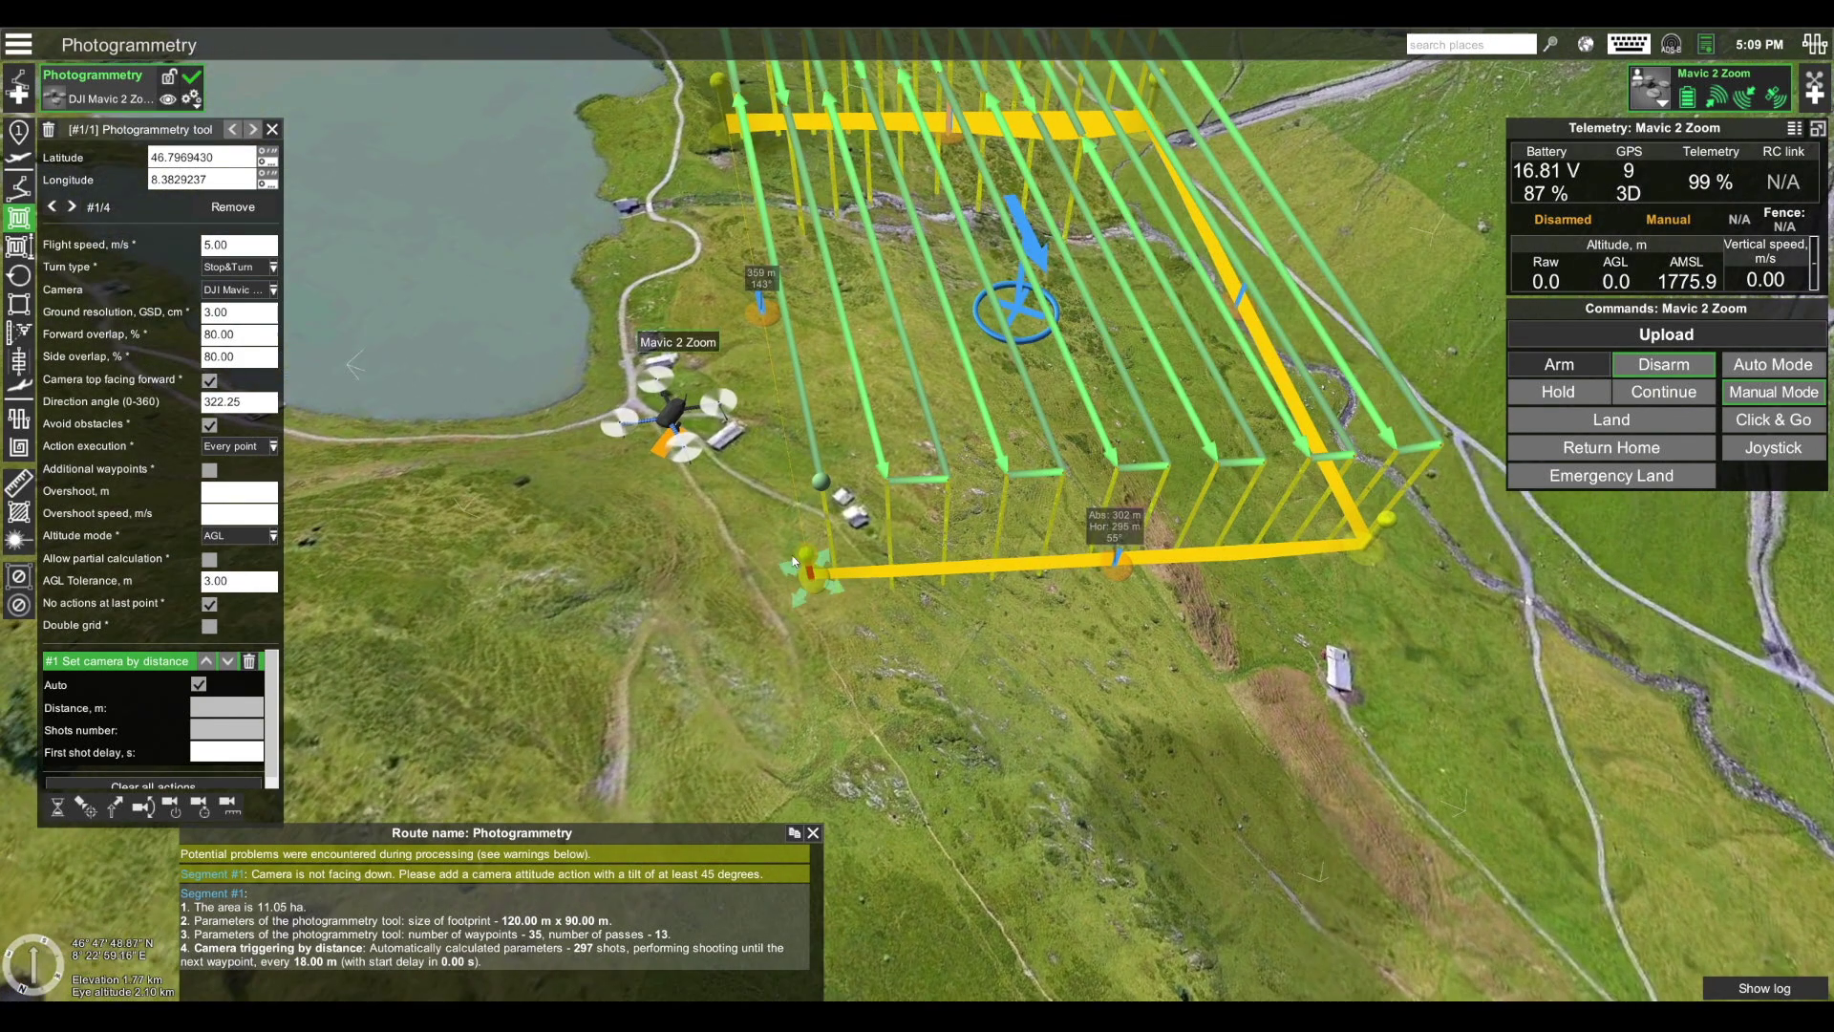
pyautogui.moveTo(821, 525)
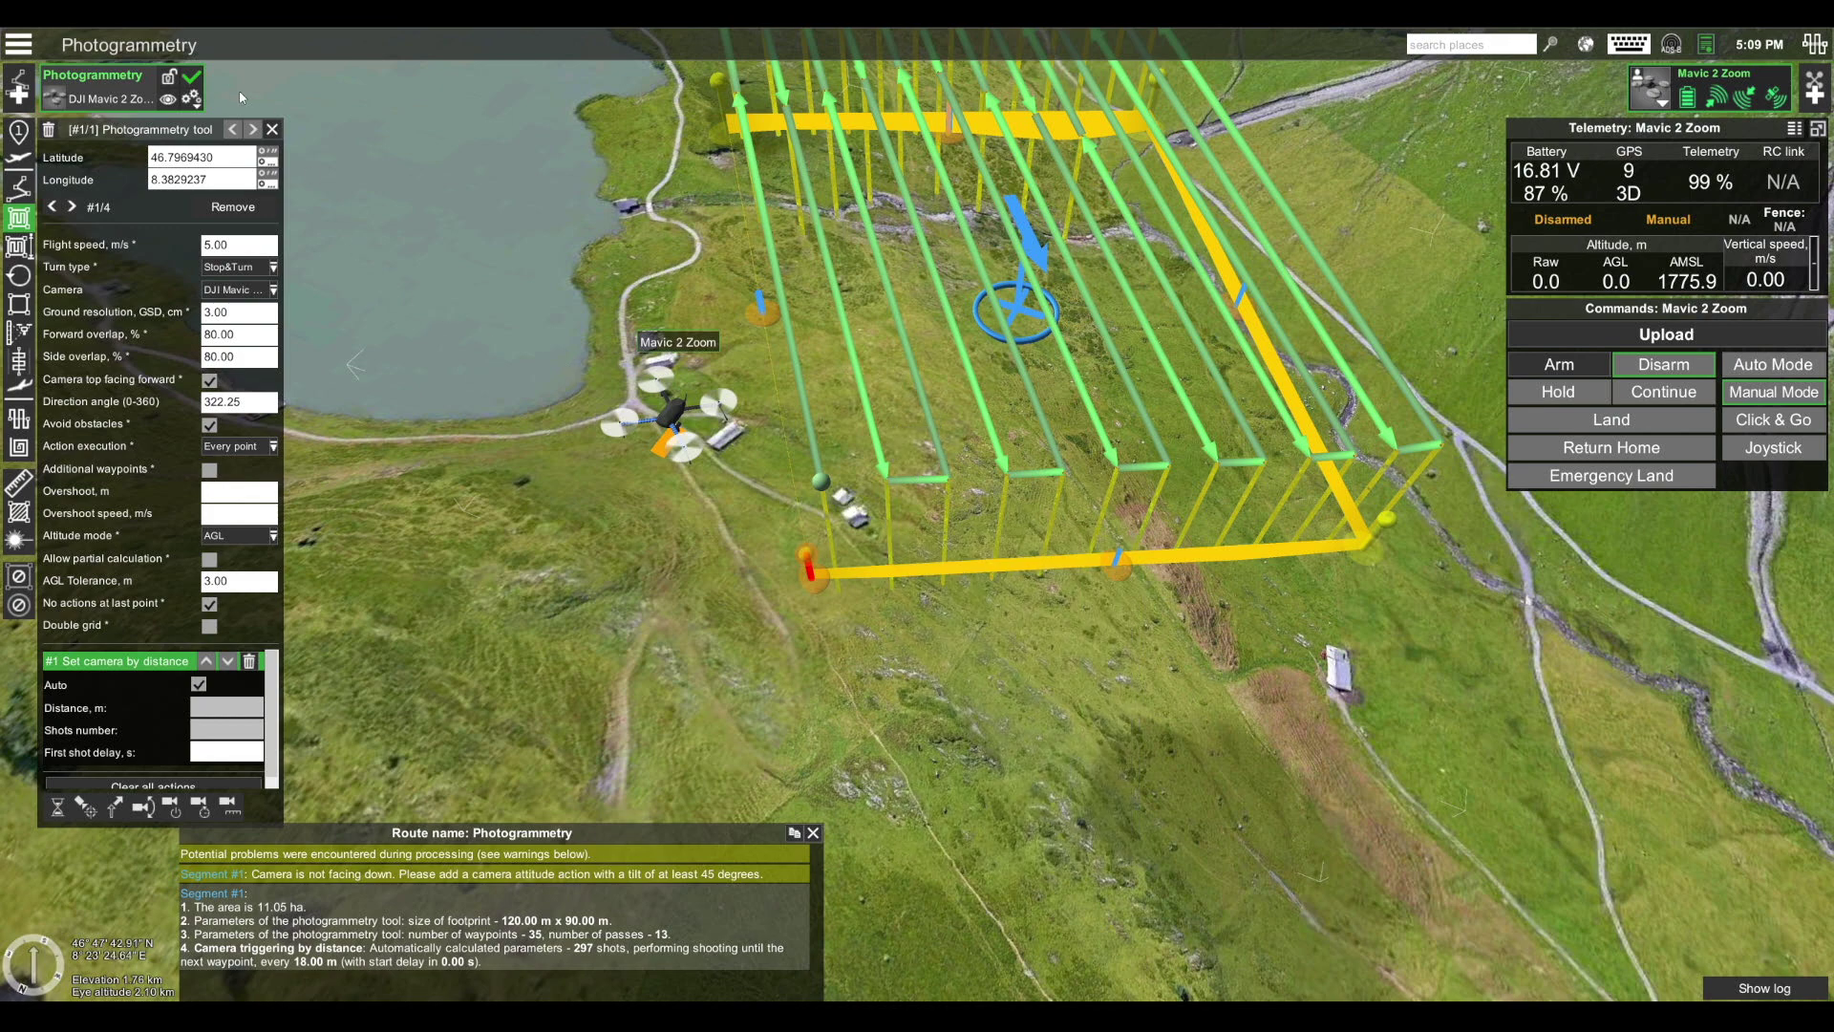
# Show the Photogrammetry route's elevation profile from its options menu.
pyautogui.click(192, 99)
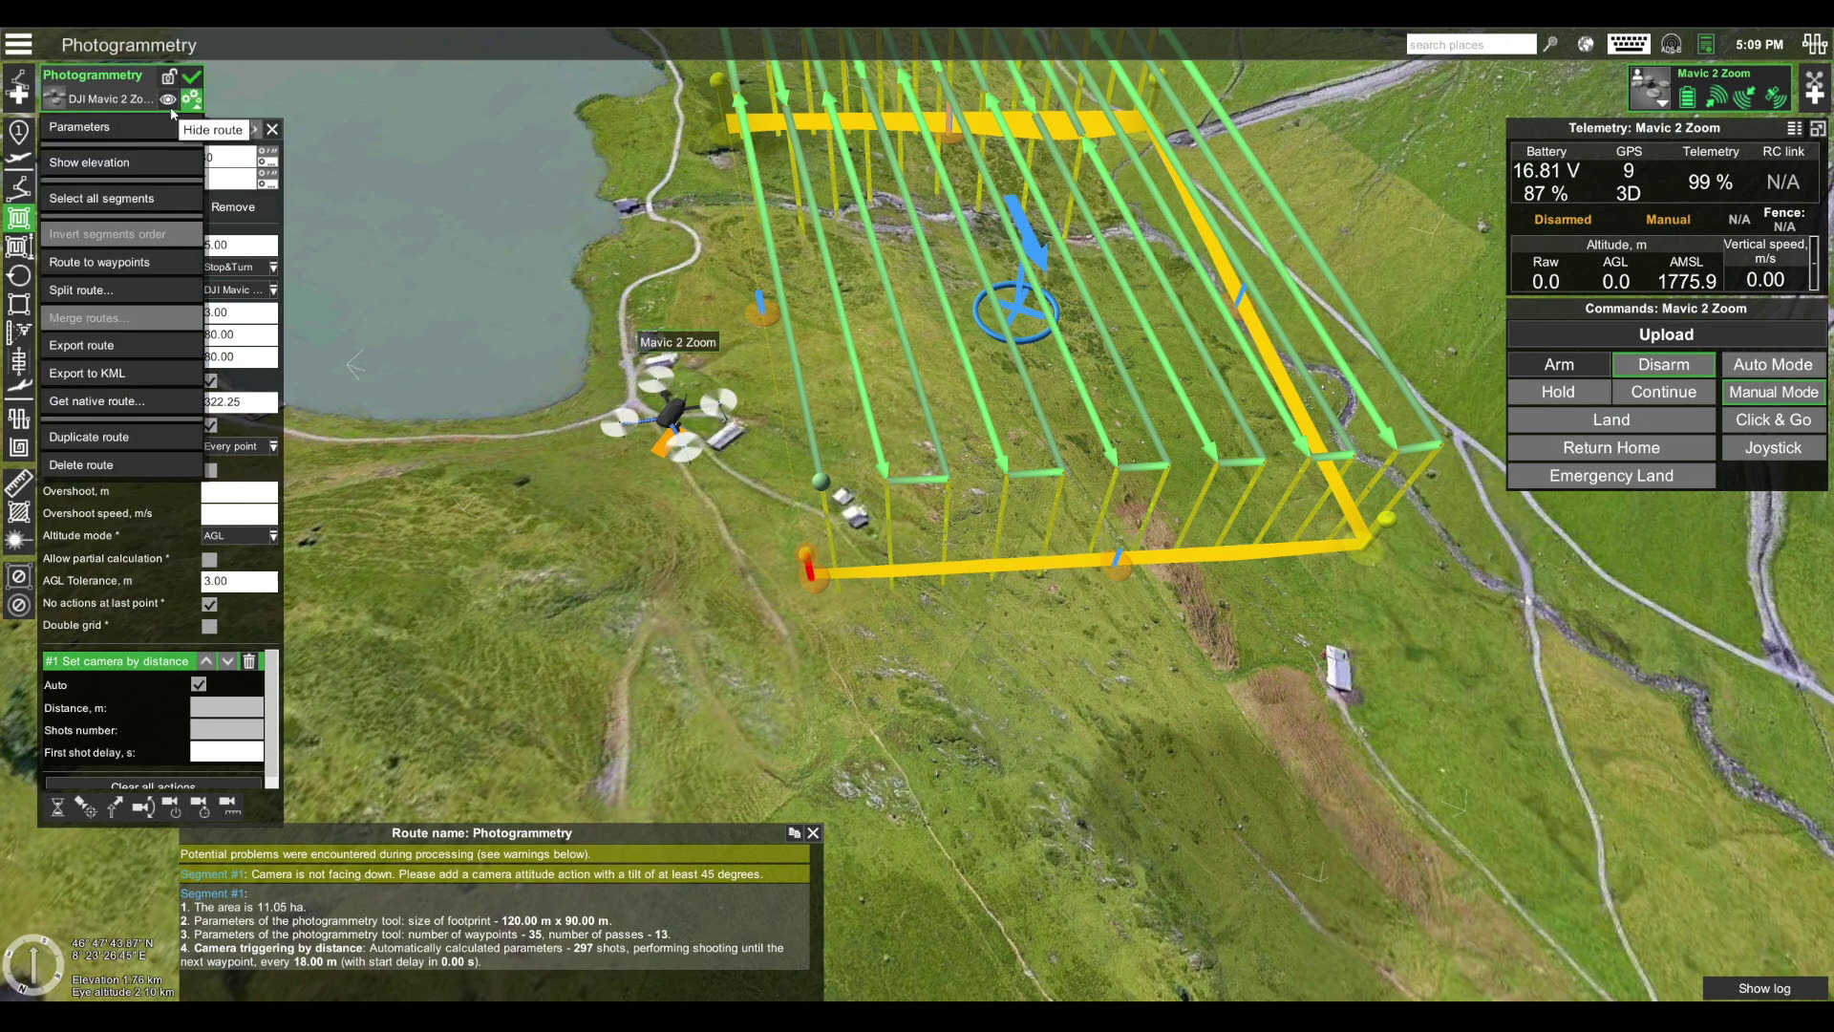
pyautogui.click(118, 162)
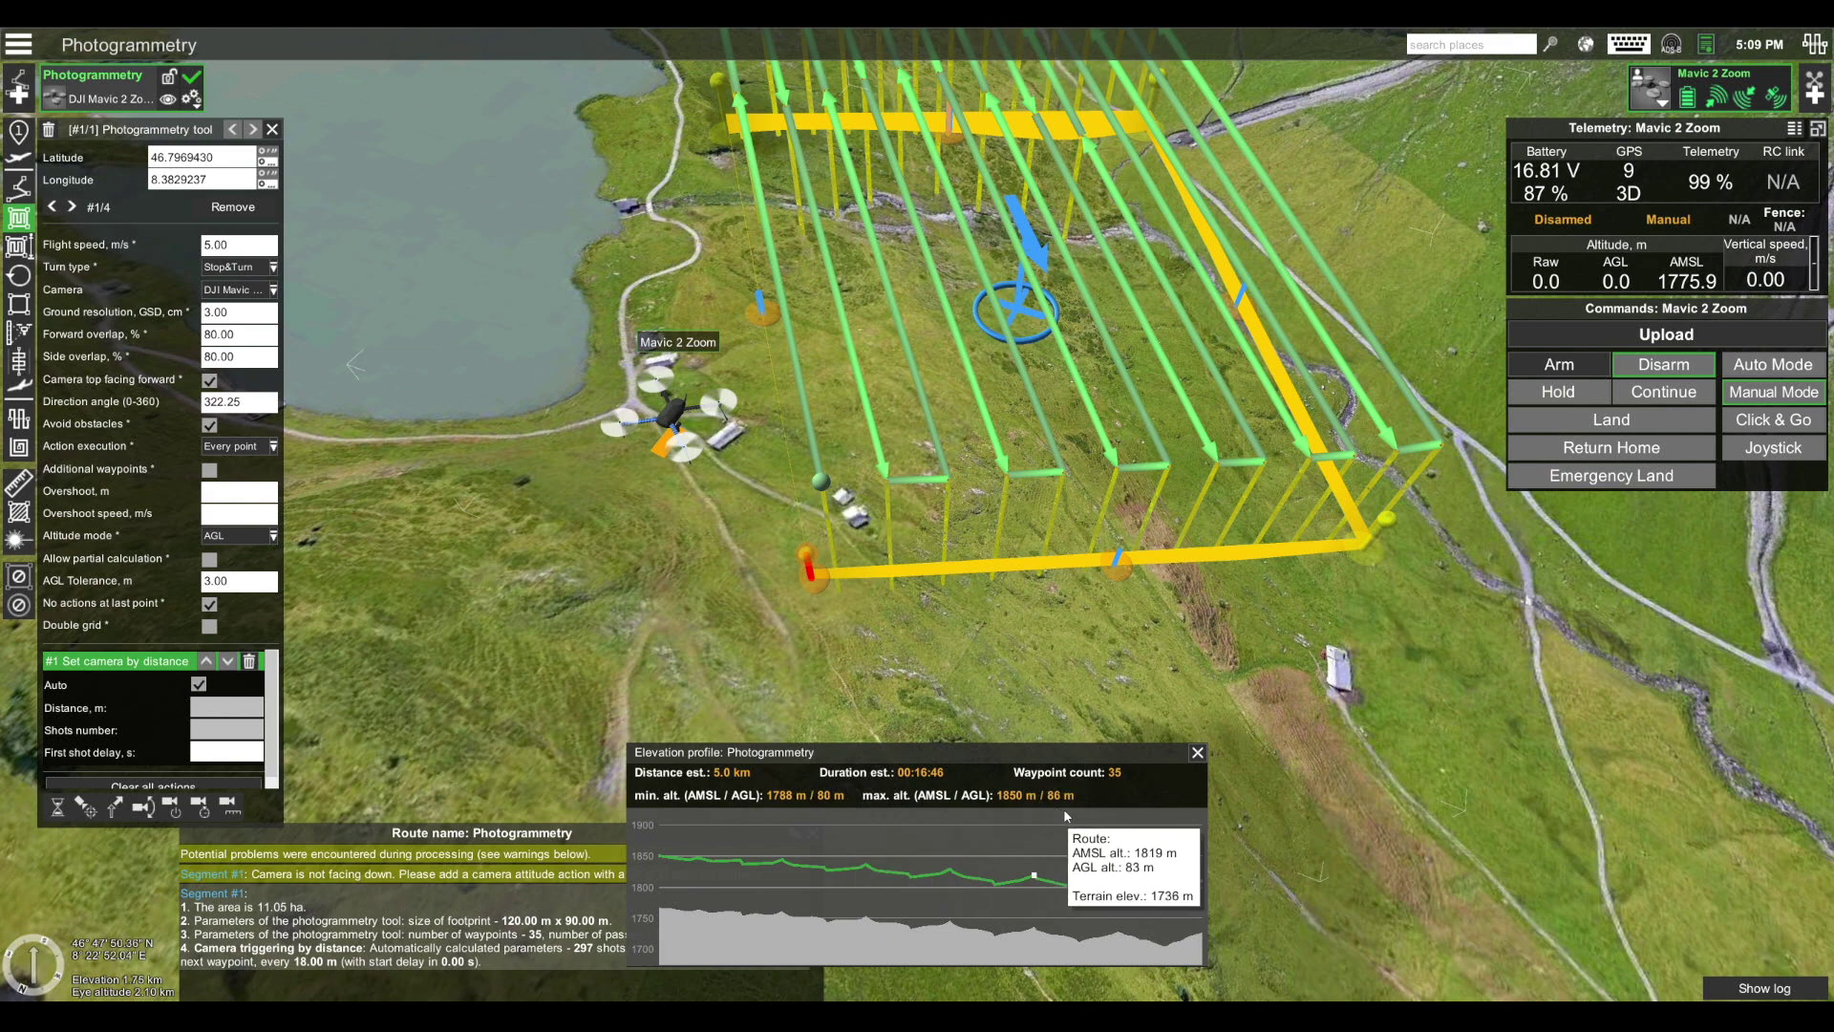
# Set side overlap to 40% and check the resulting grid.
pyautogui.click(247, 362)
pyautogui.write('40')
pyautogui.press('Return')
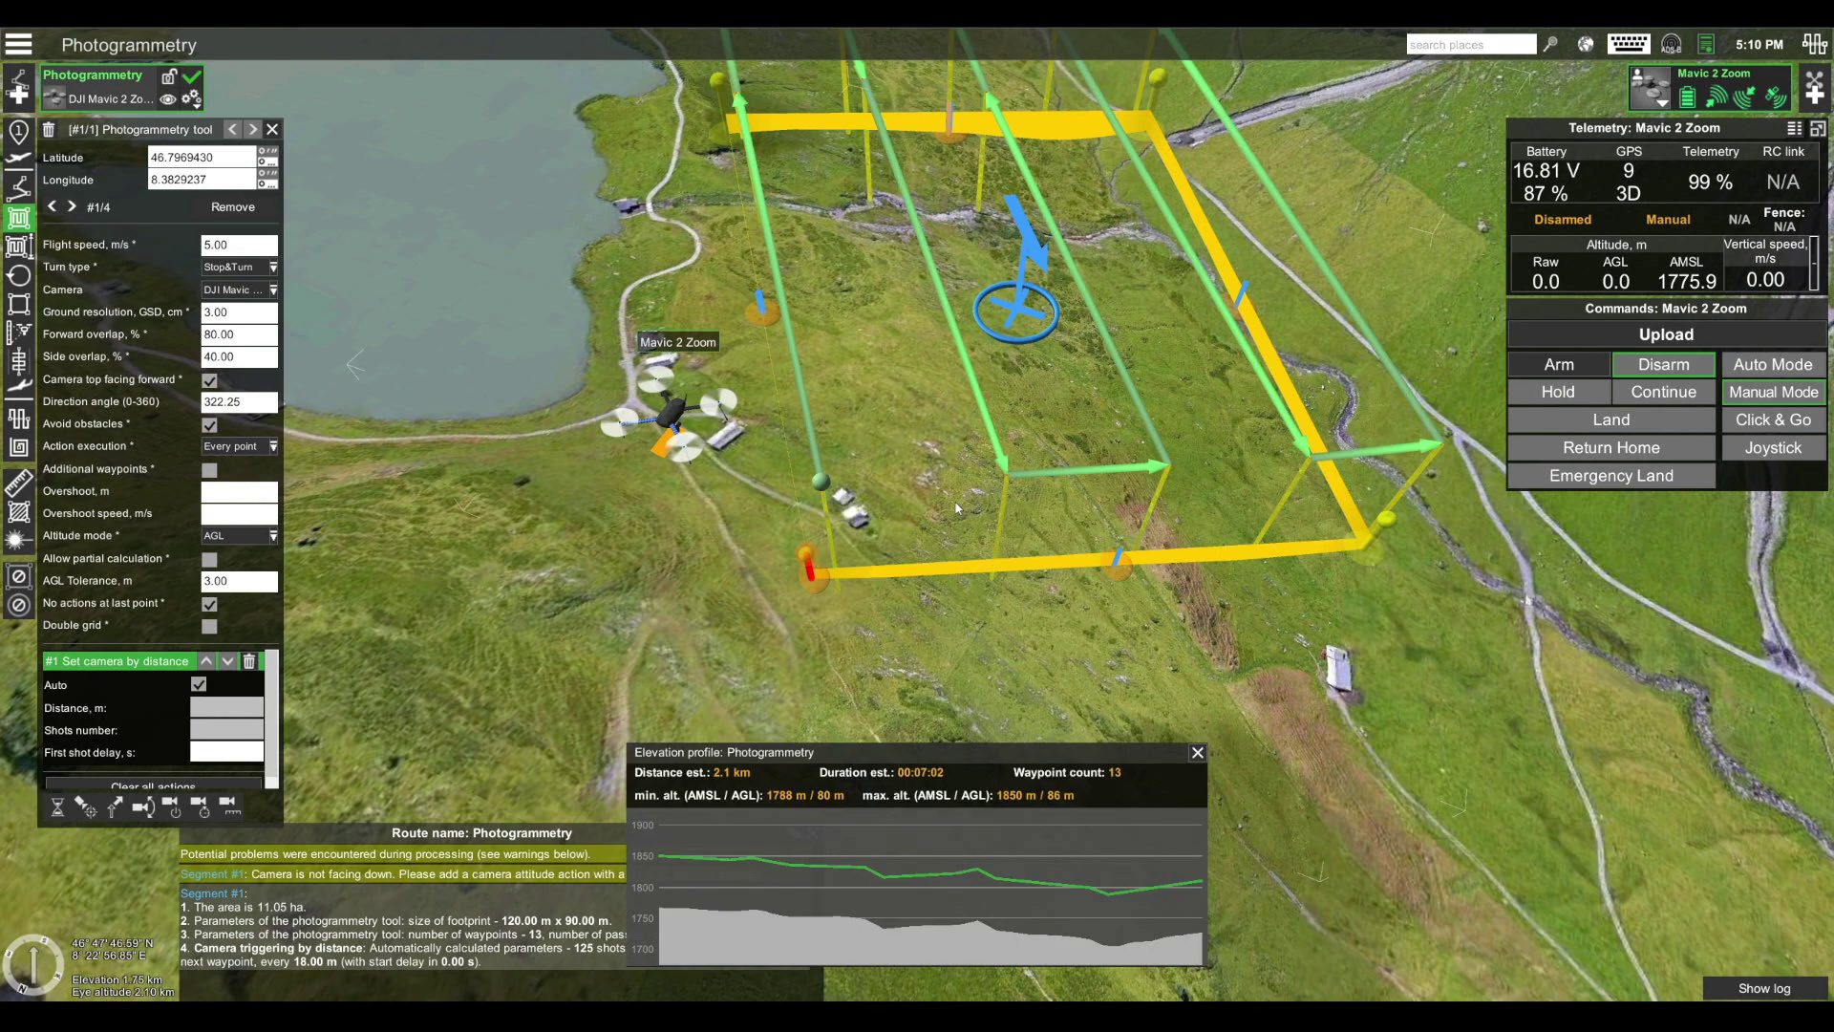
pyautogui.moveTo(1006, 507)
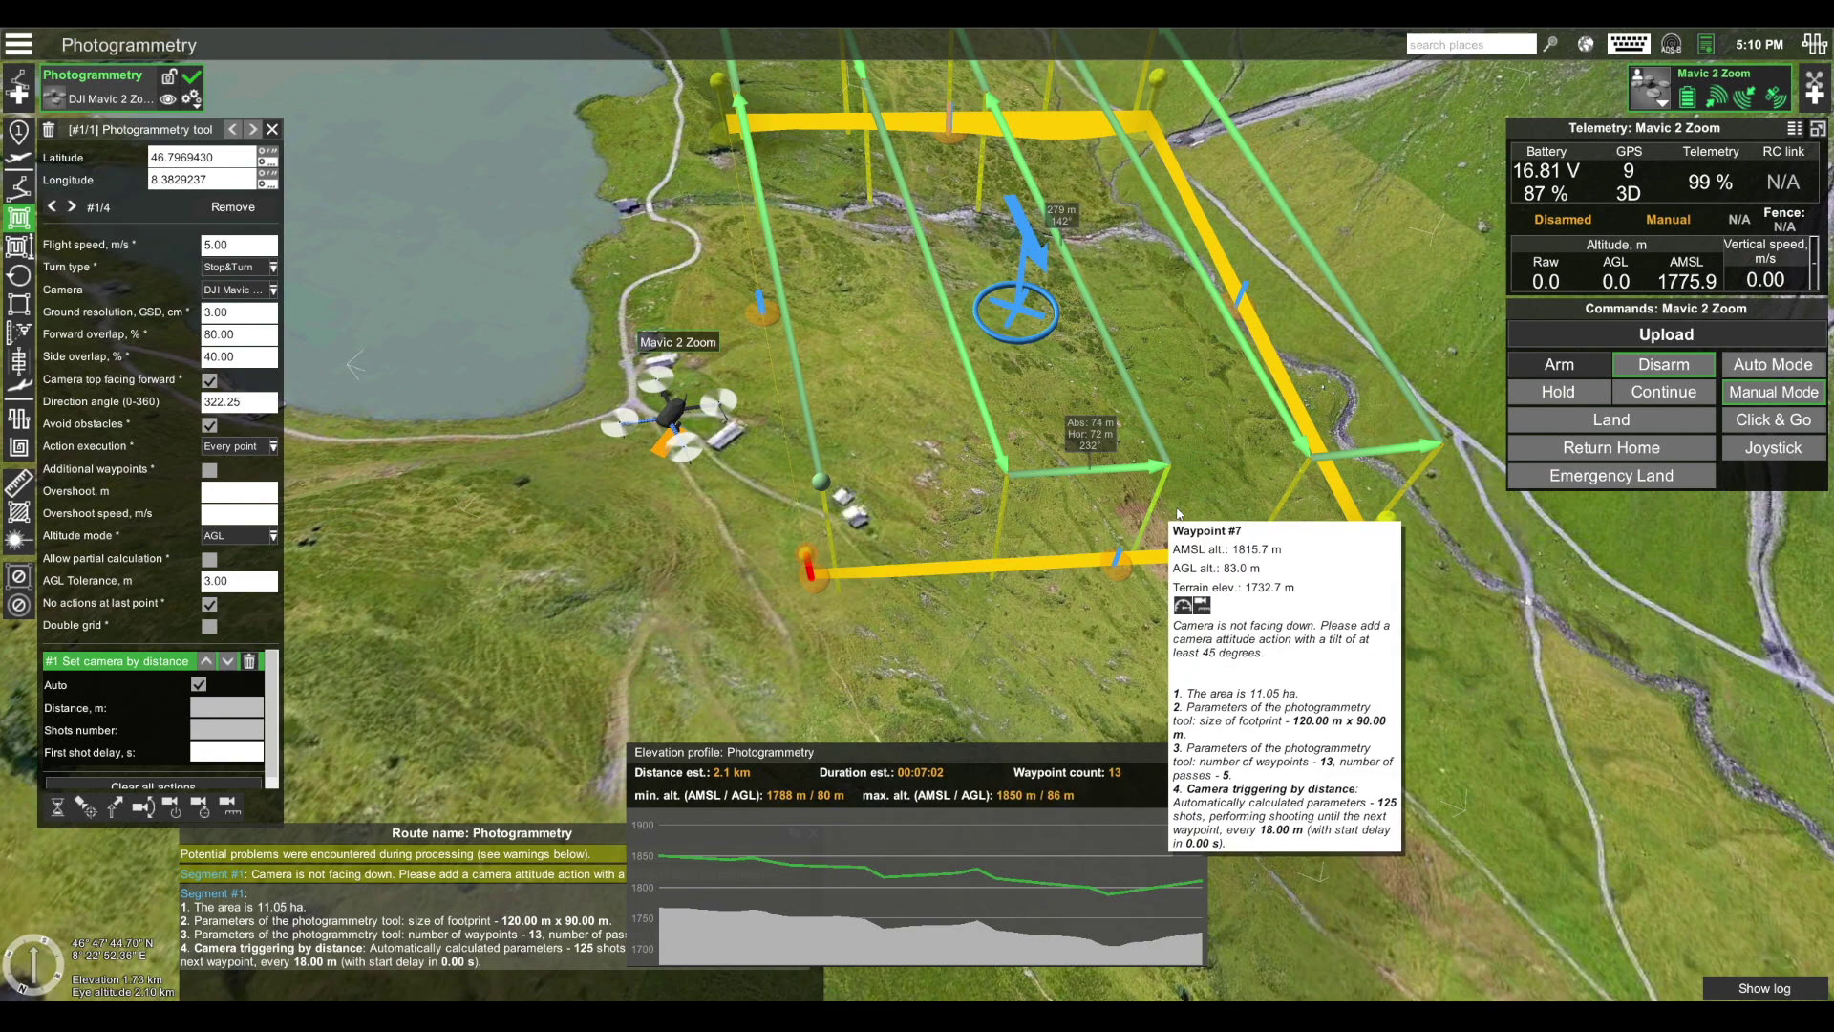
# Restore side overlap to 80%, bringing the route back to 35 waypoints.
pyautogui.doubleClick(261, 365)
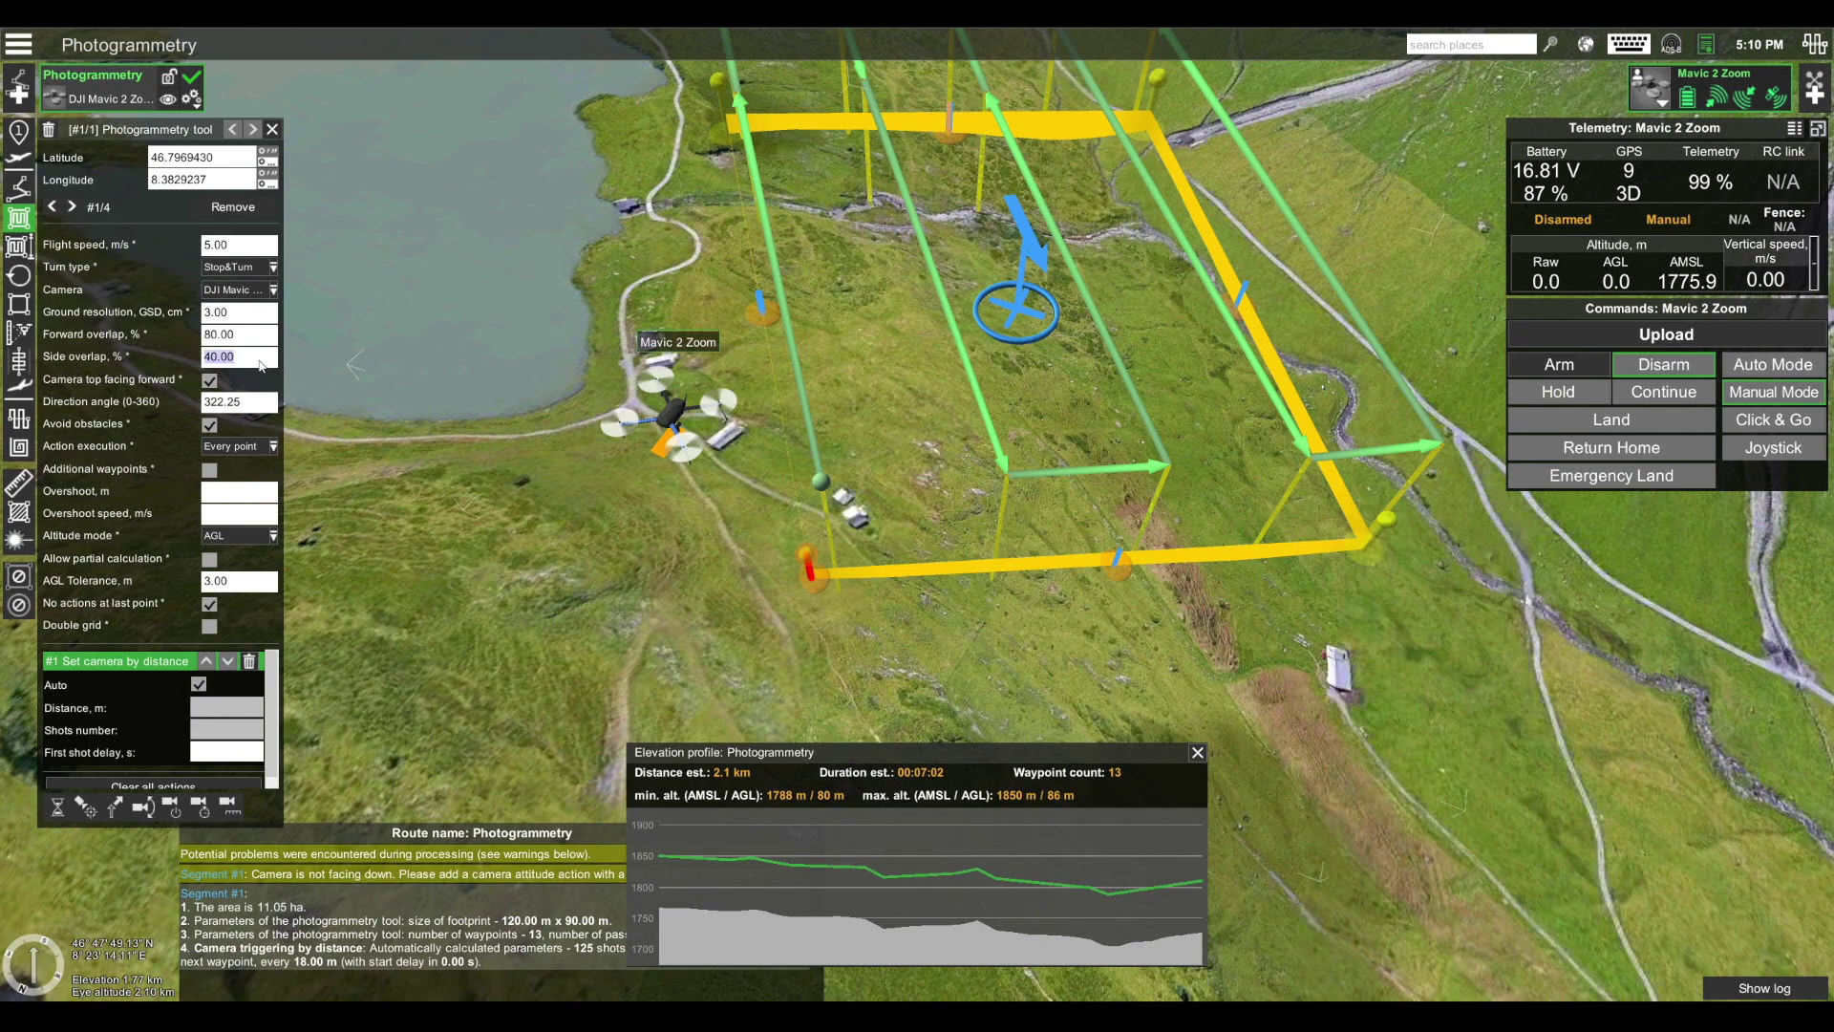
pyautogui.write('8')
pyautogui.write('0')
pyautogui.press('Return')
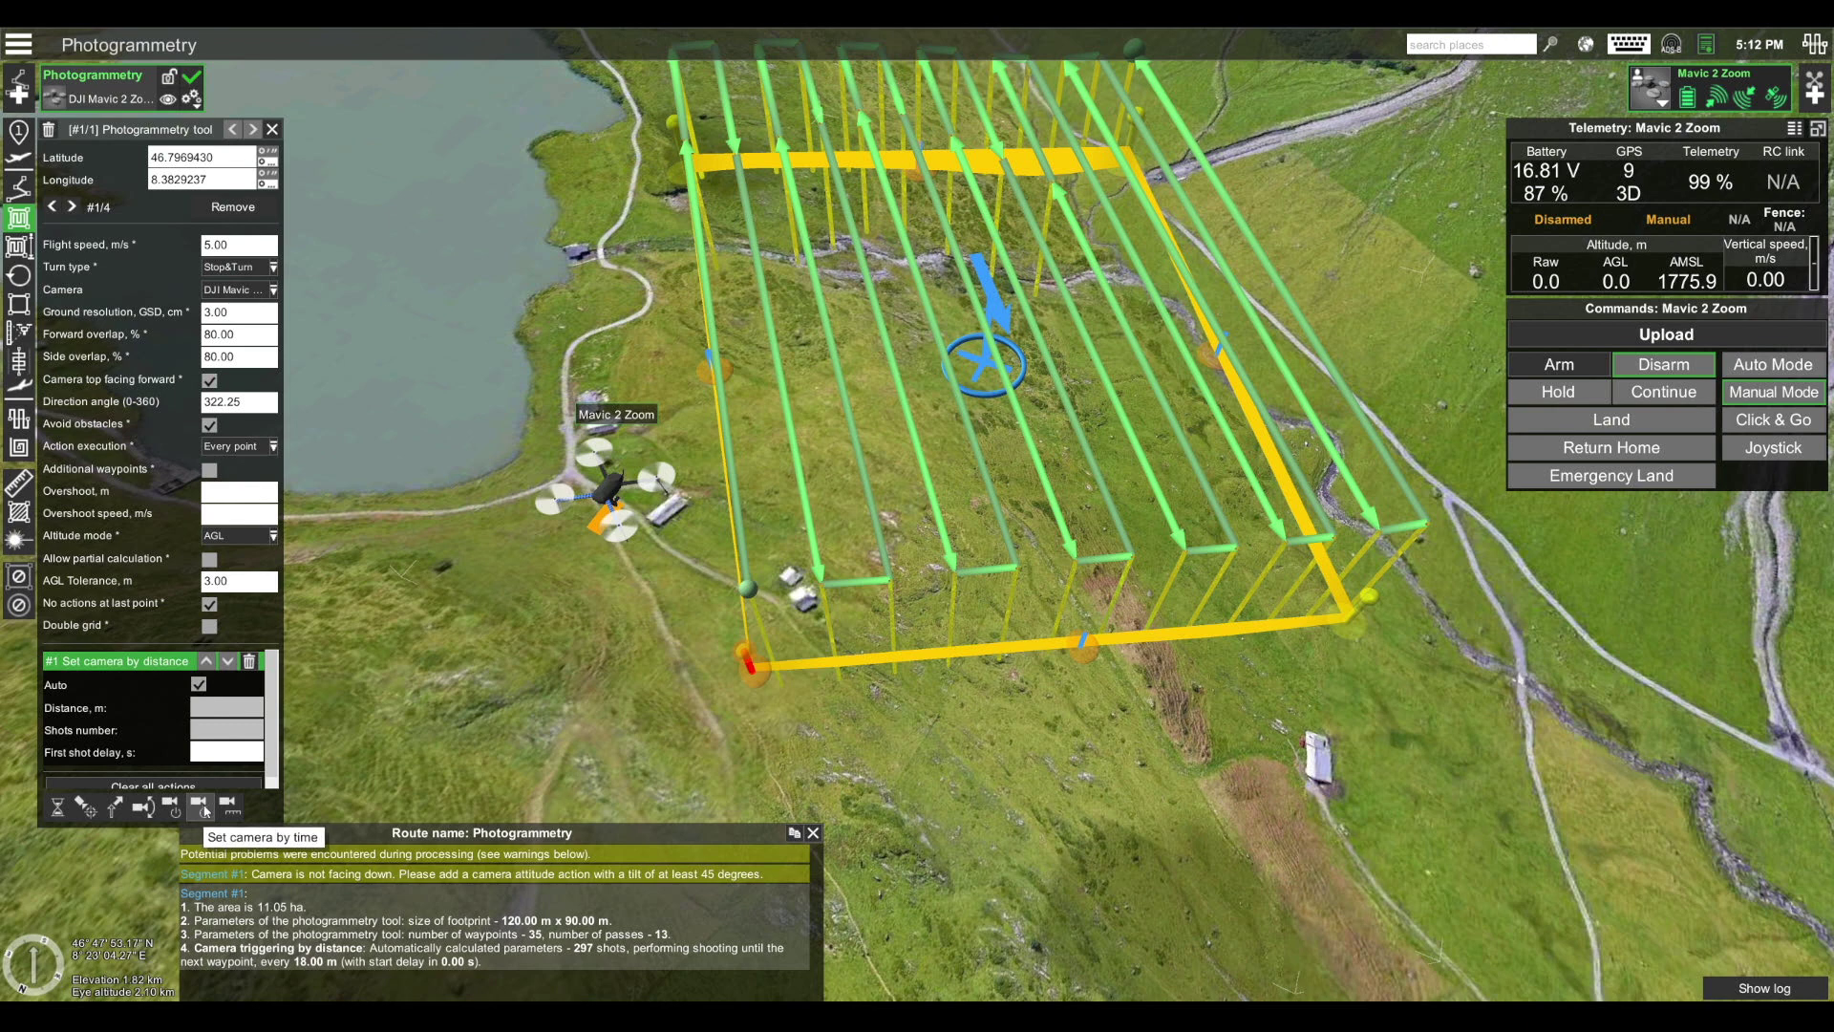
# Replace the distance camera trigger with Set camera by time (every 3.00 s, 352 shots).
pyautogui.click(250, 663)
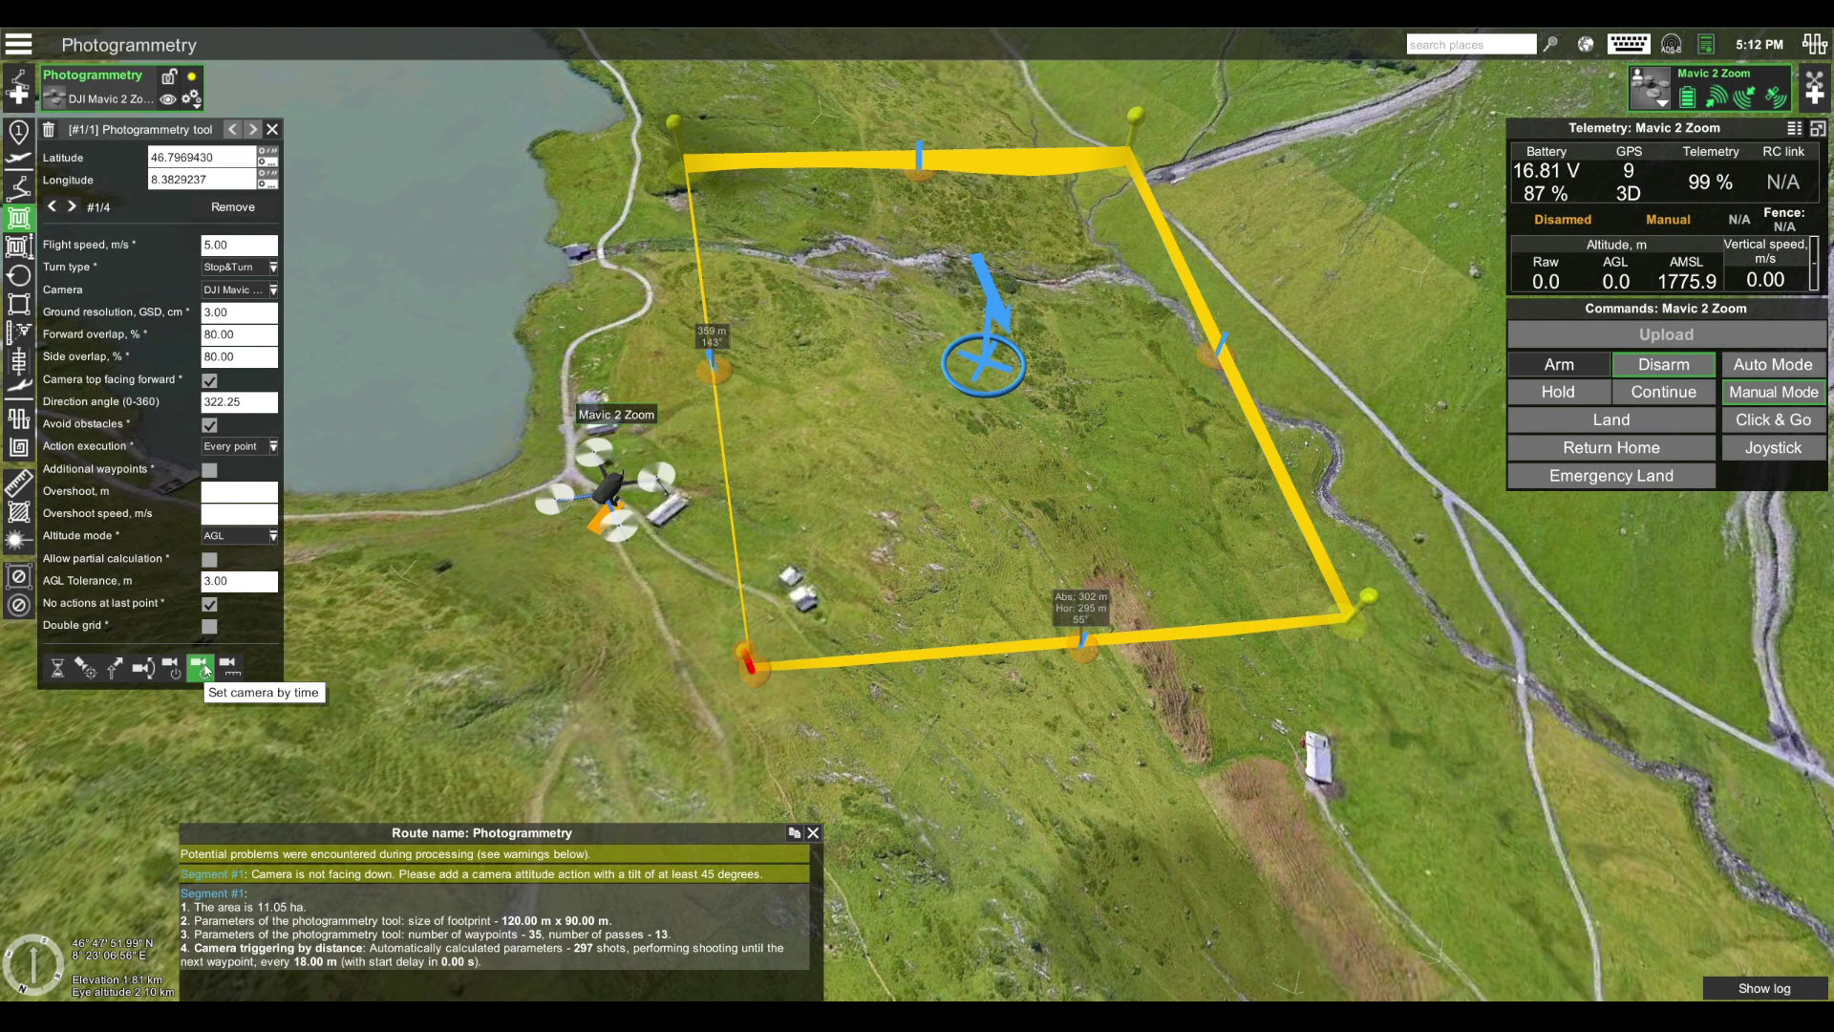
pyautogui.click(203, 667)
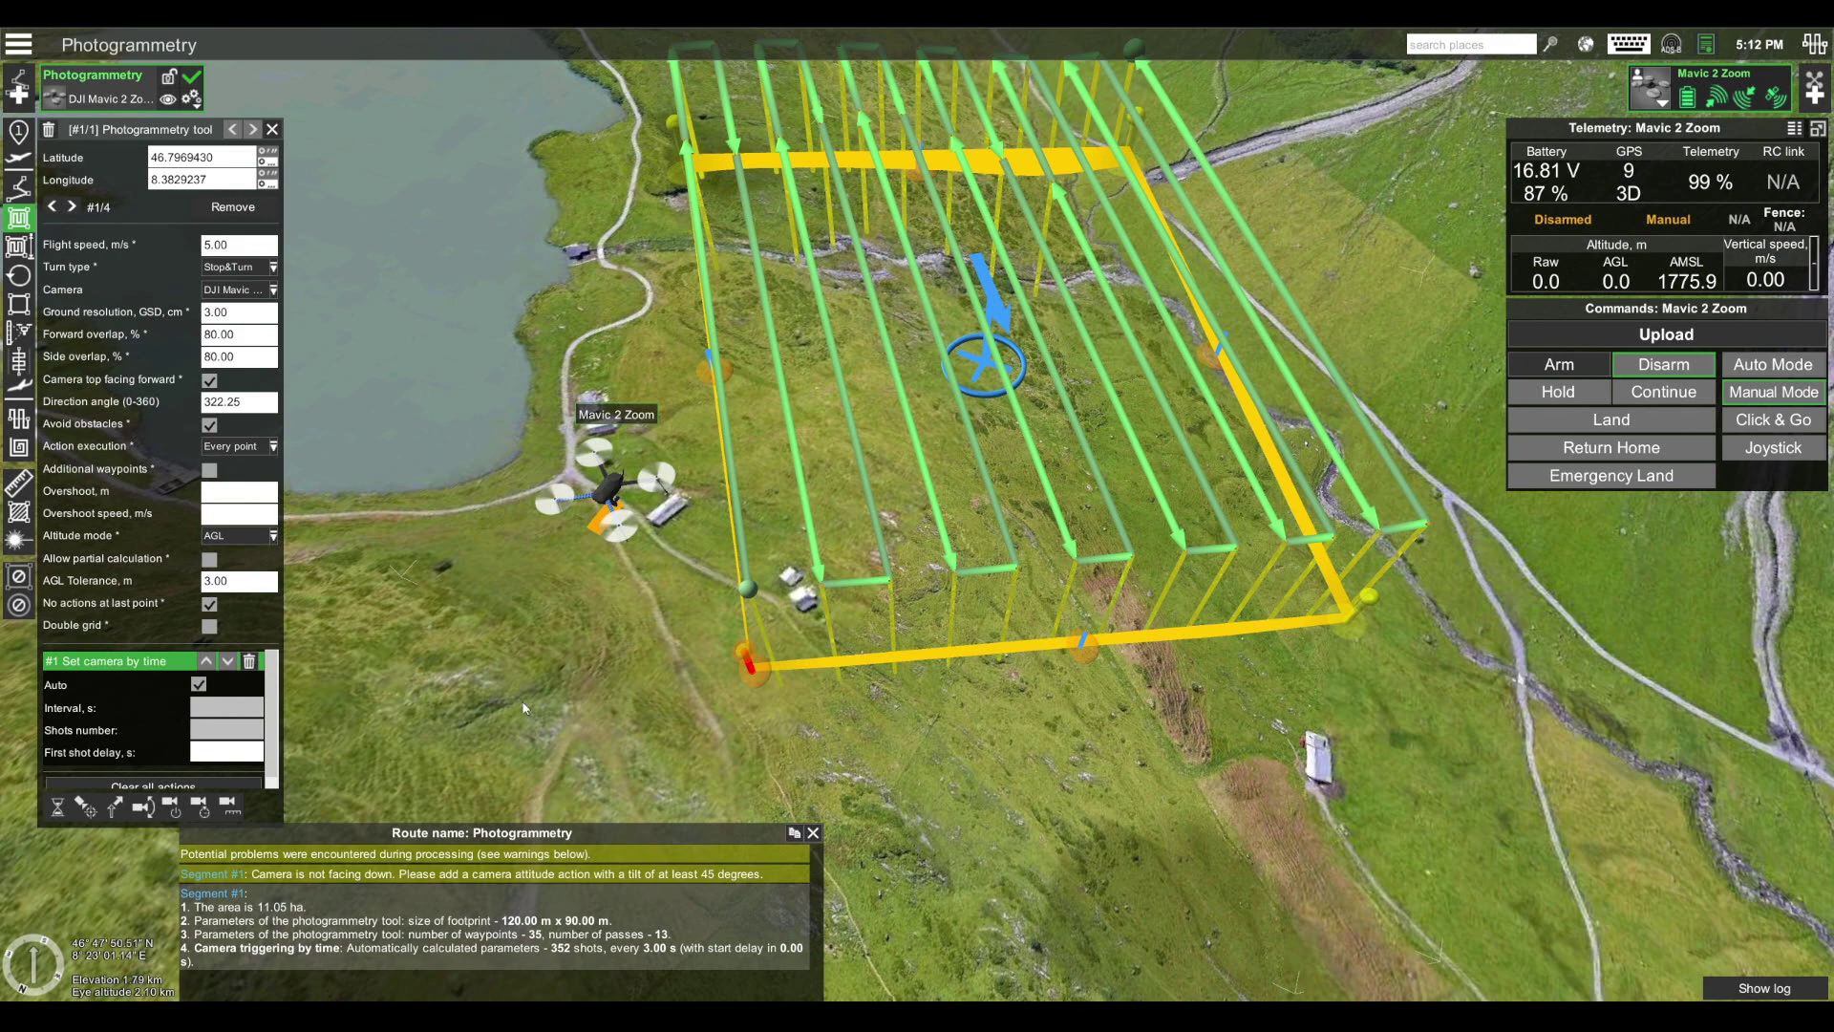
# Add a Set camera attitude action with a 90° camera tilt.
pyautogui.click(145, 809)
pyautogui.scroll(-2, 172, 696)
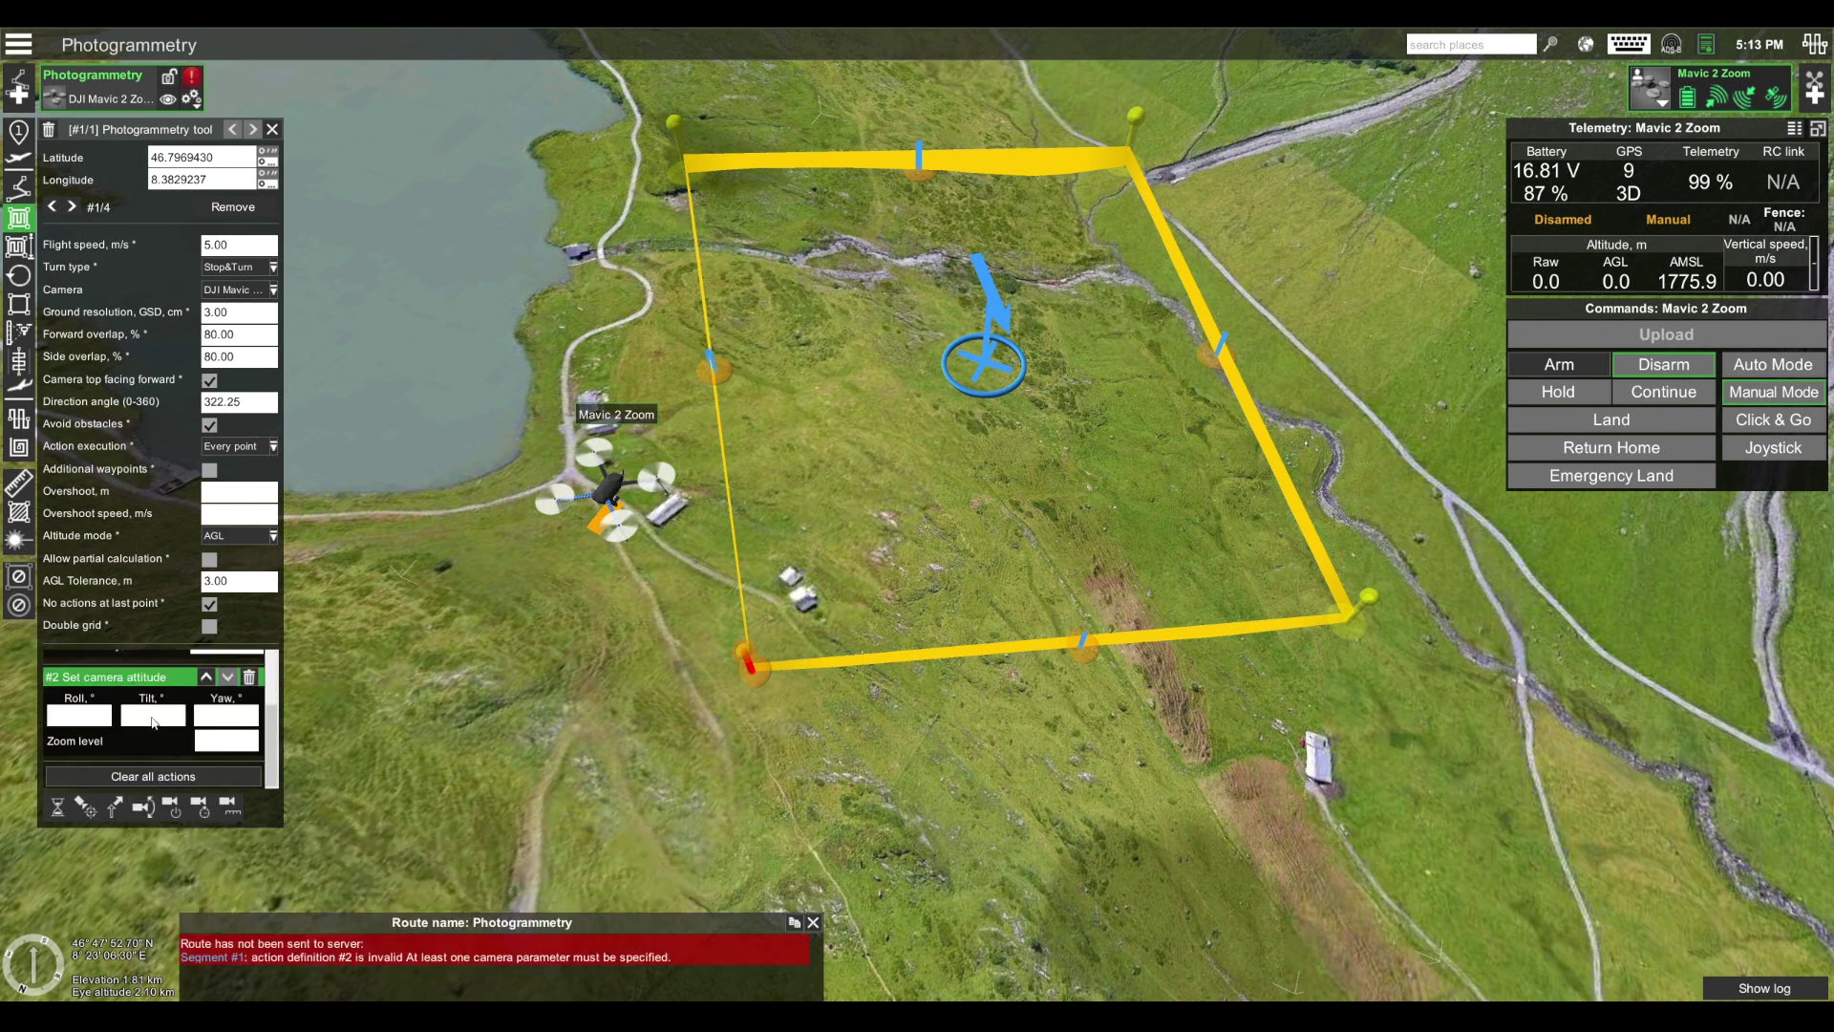
pyautogui.write('0')
pyautogui.press('Return')
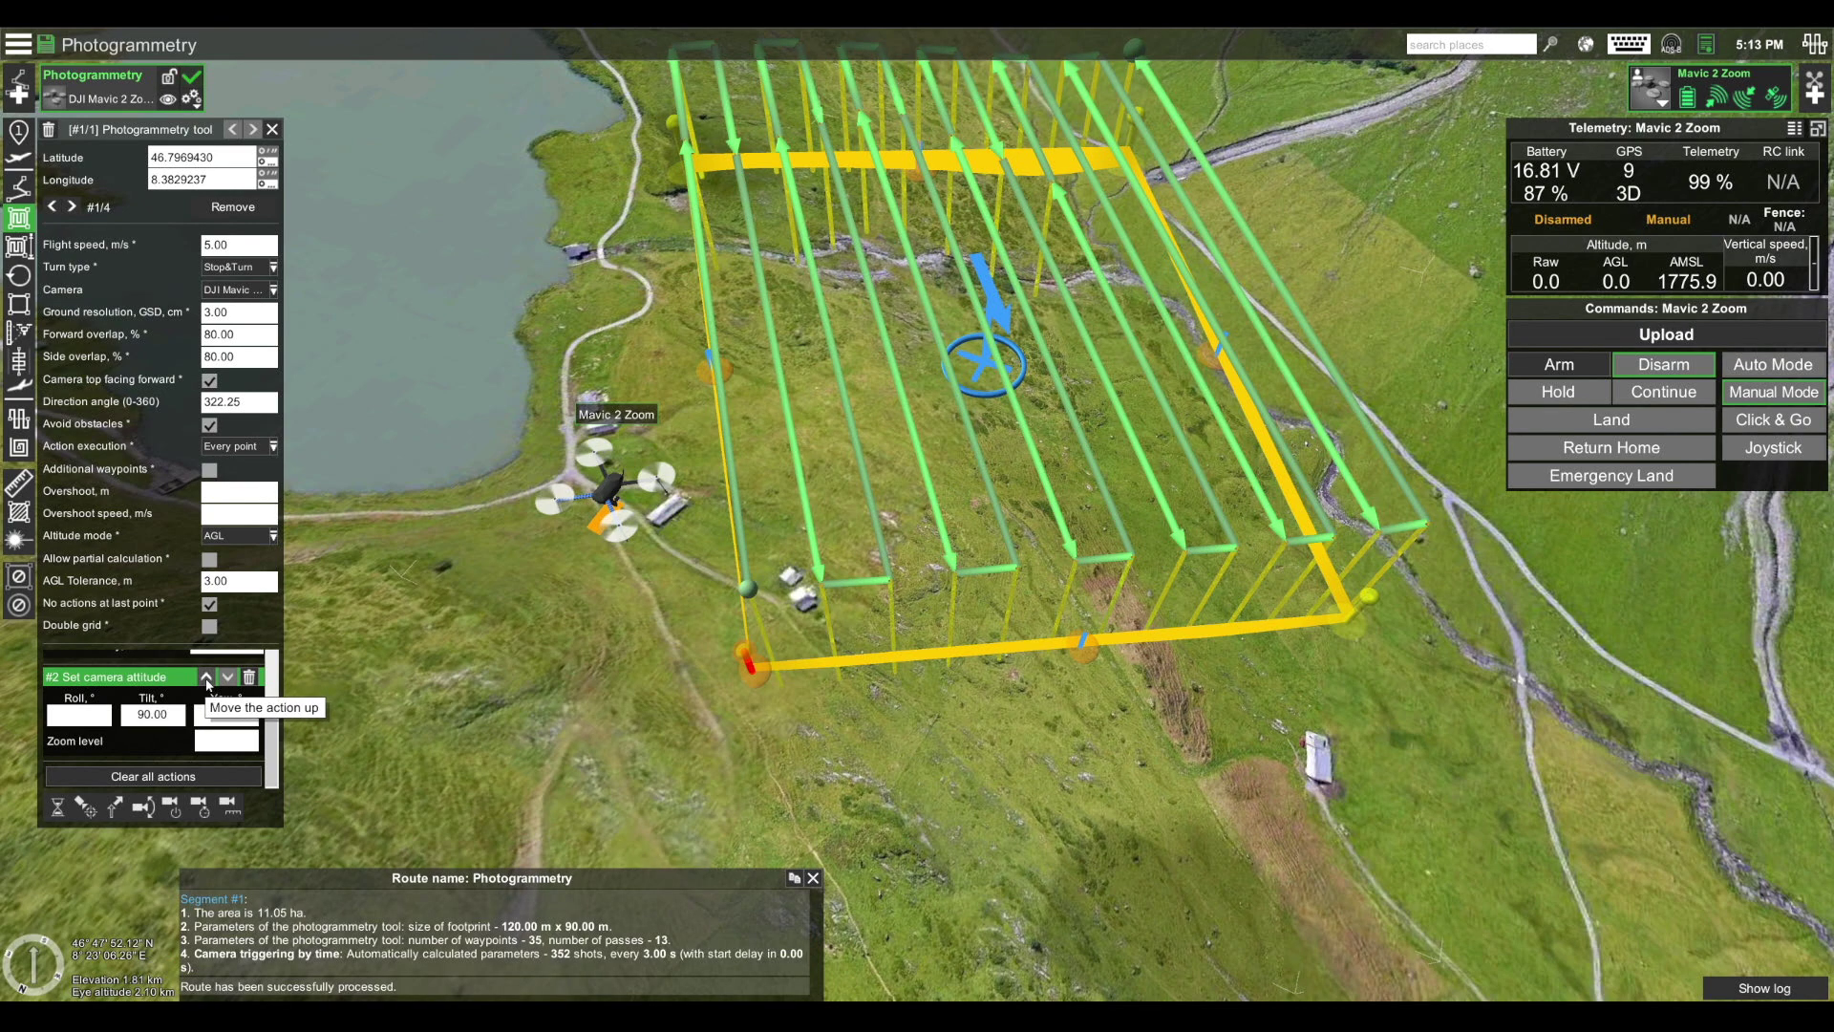
# Move Set camera attitude above Set camera by time, making it action #1.
pyautogui.click(205, 678)
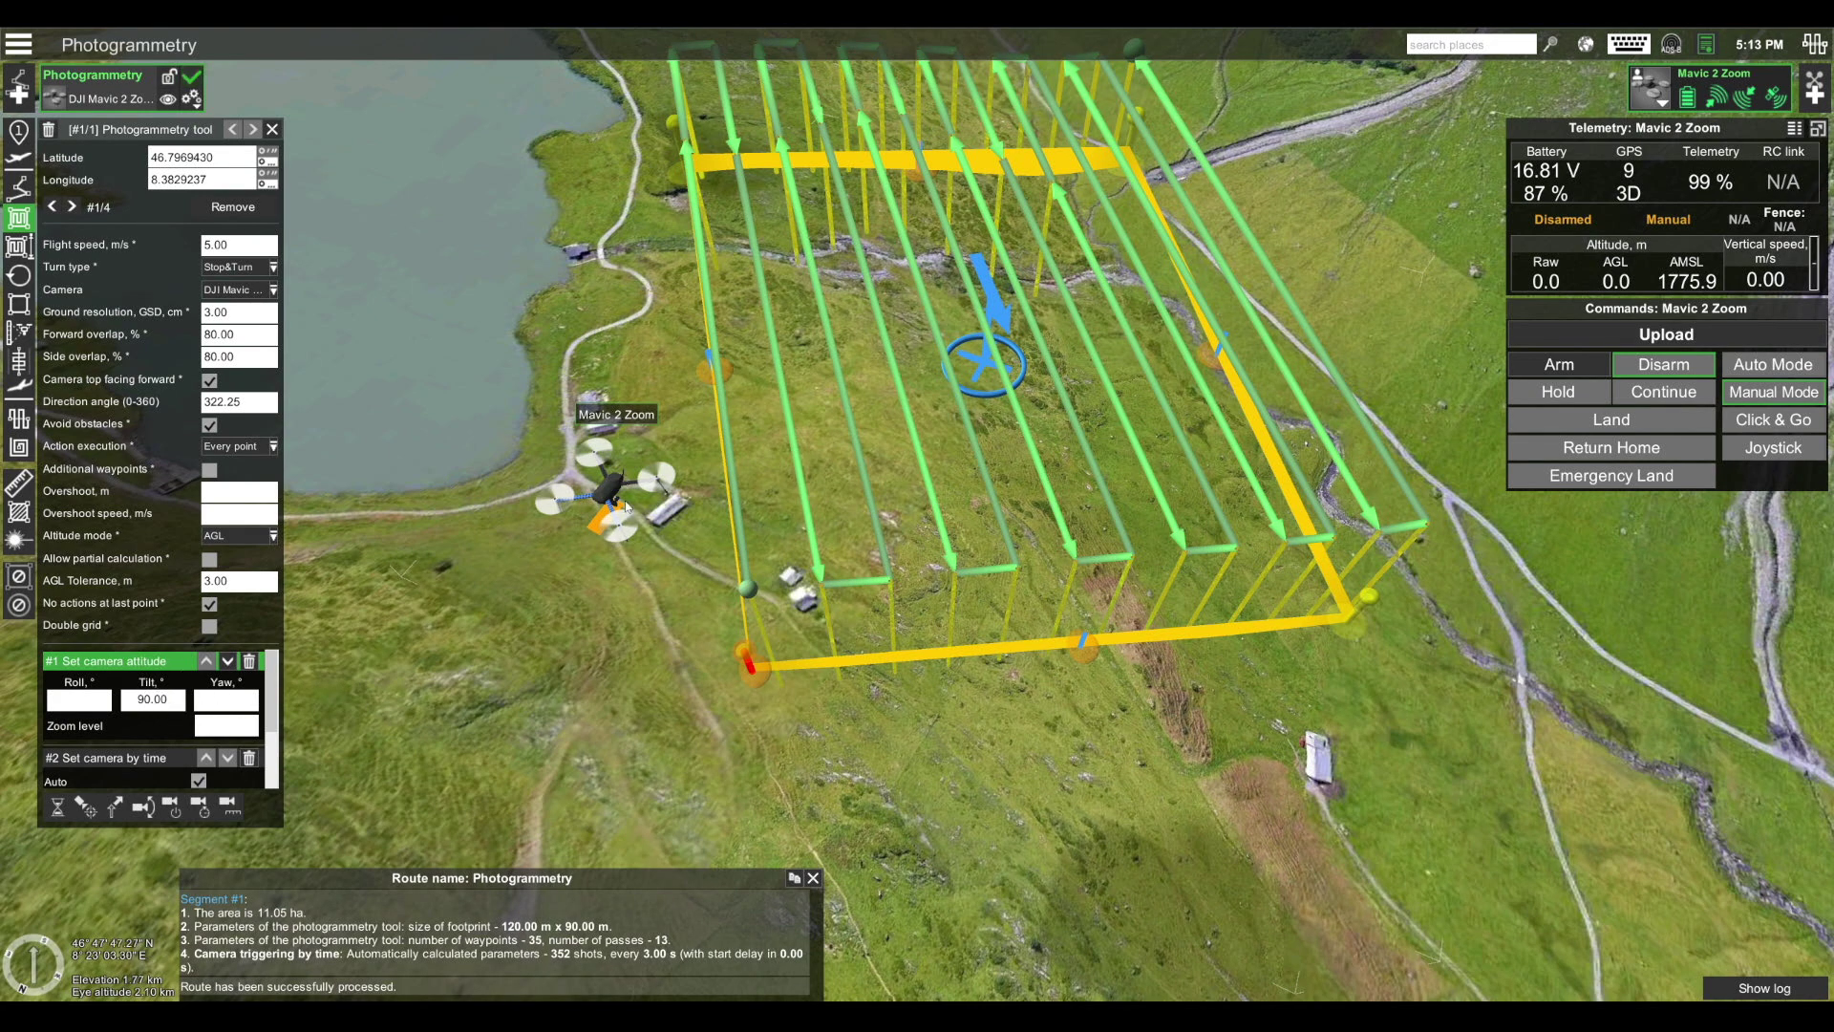
pyautogui.moveTo(736, 666)
pyautogui.scroll(-1, 208, 725)
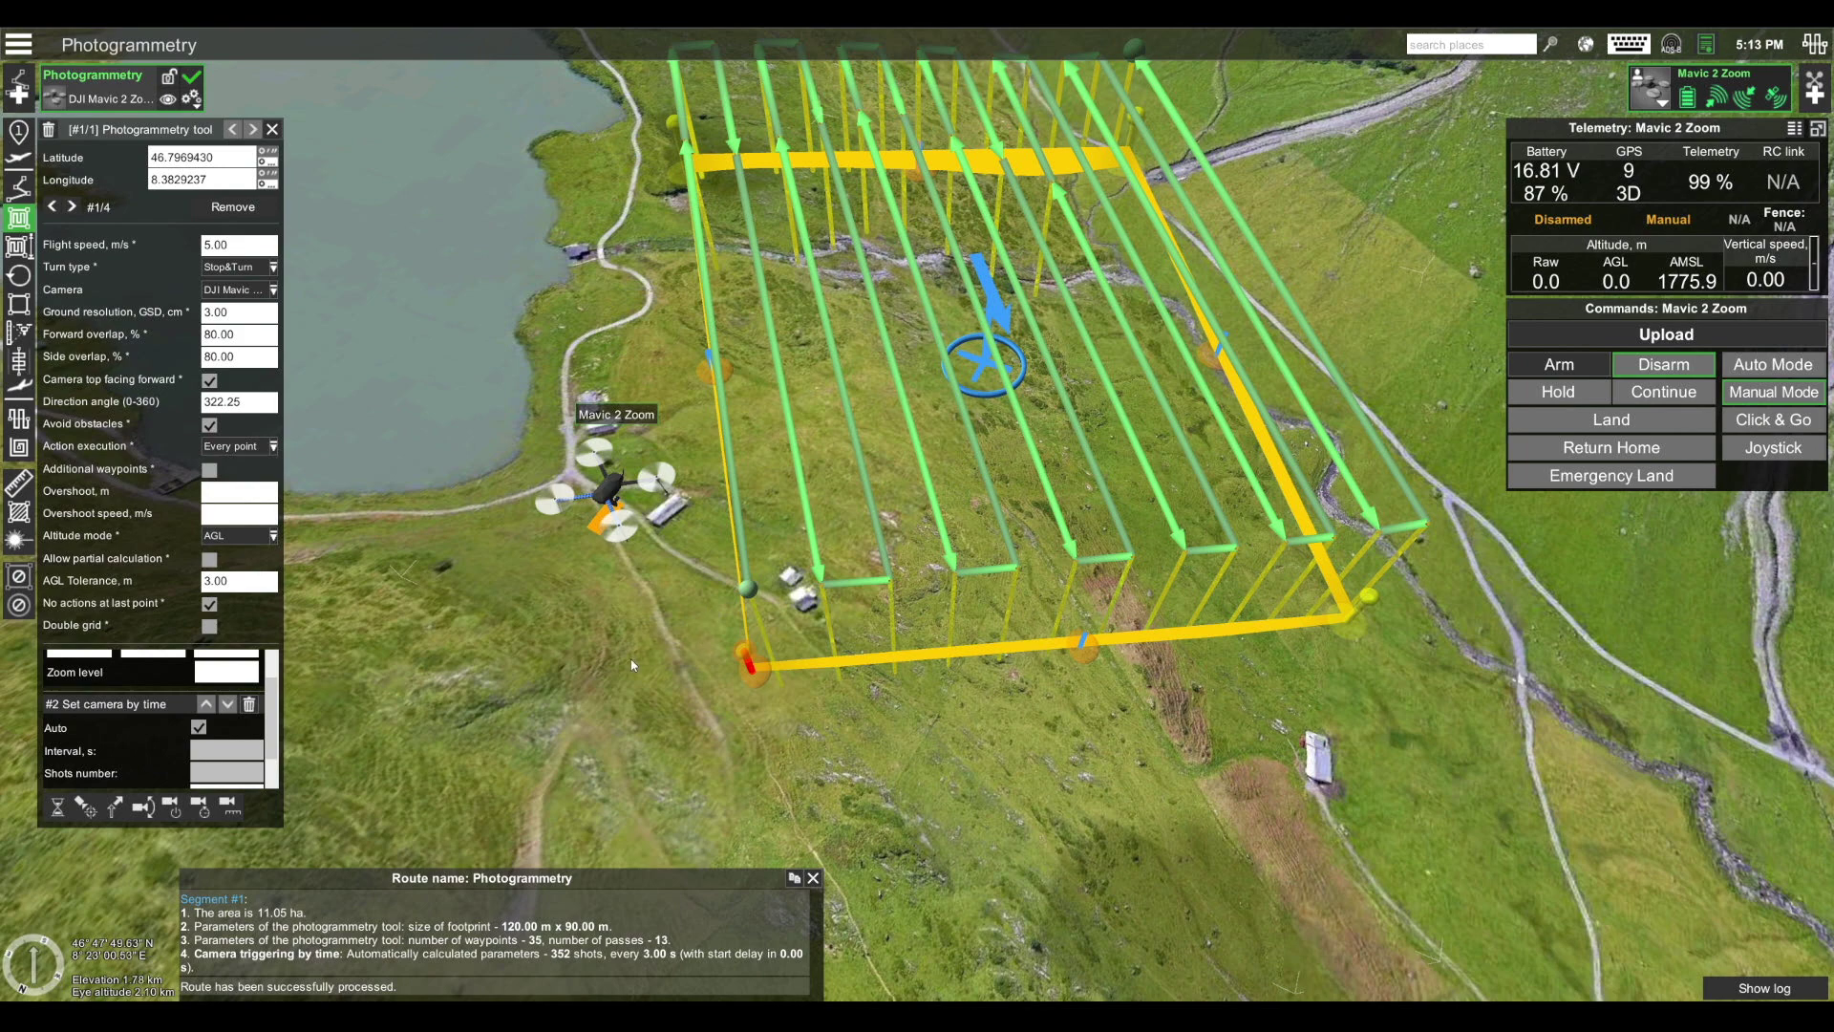
pyautogui.moveTo(535, 668); pyautogui.dragTo(702, 644, button='right')
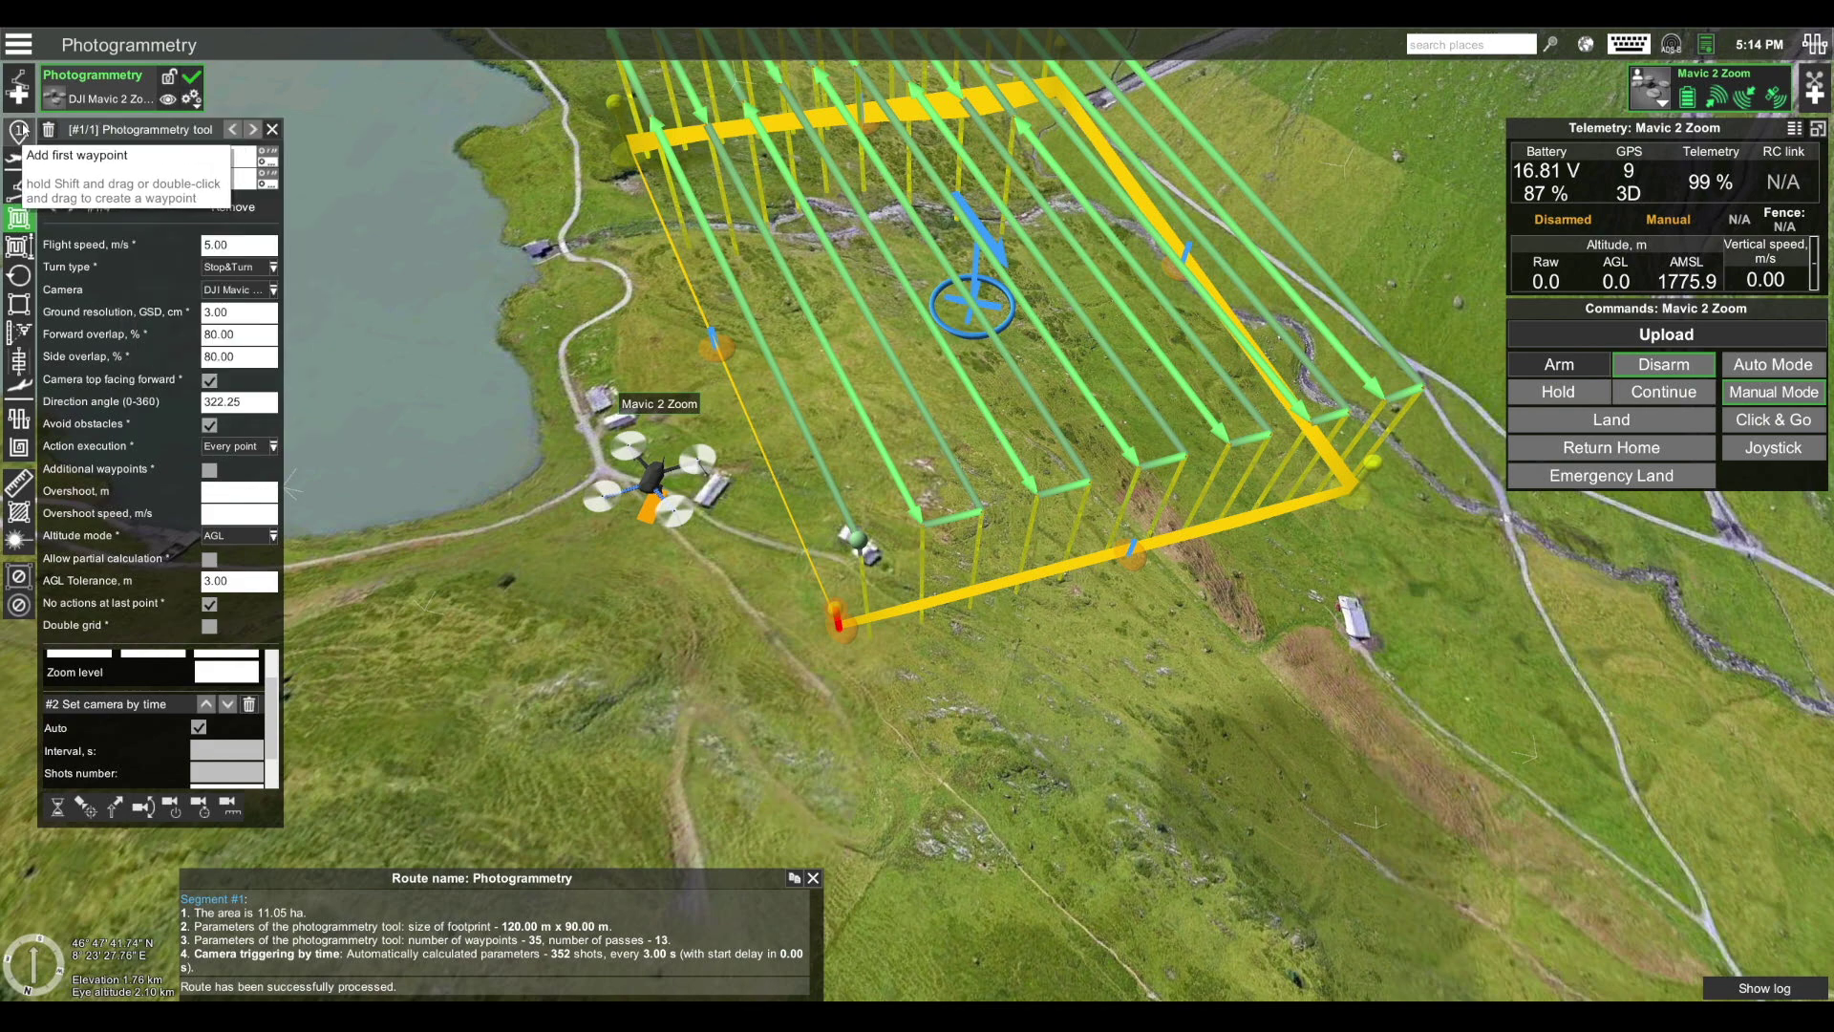
# Add waypoint #1 at 50 m AGL beside the drone, ahead of the survey grid.
pyautogui.click(18, 132)
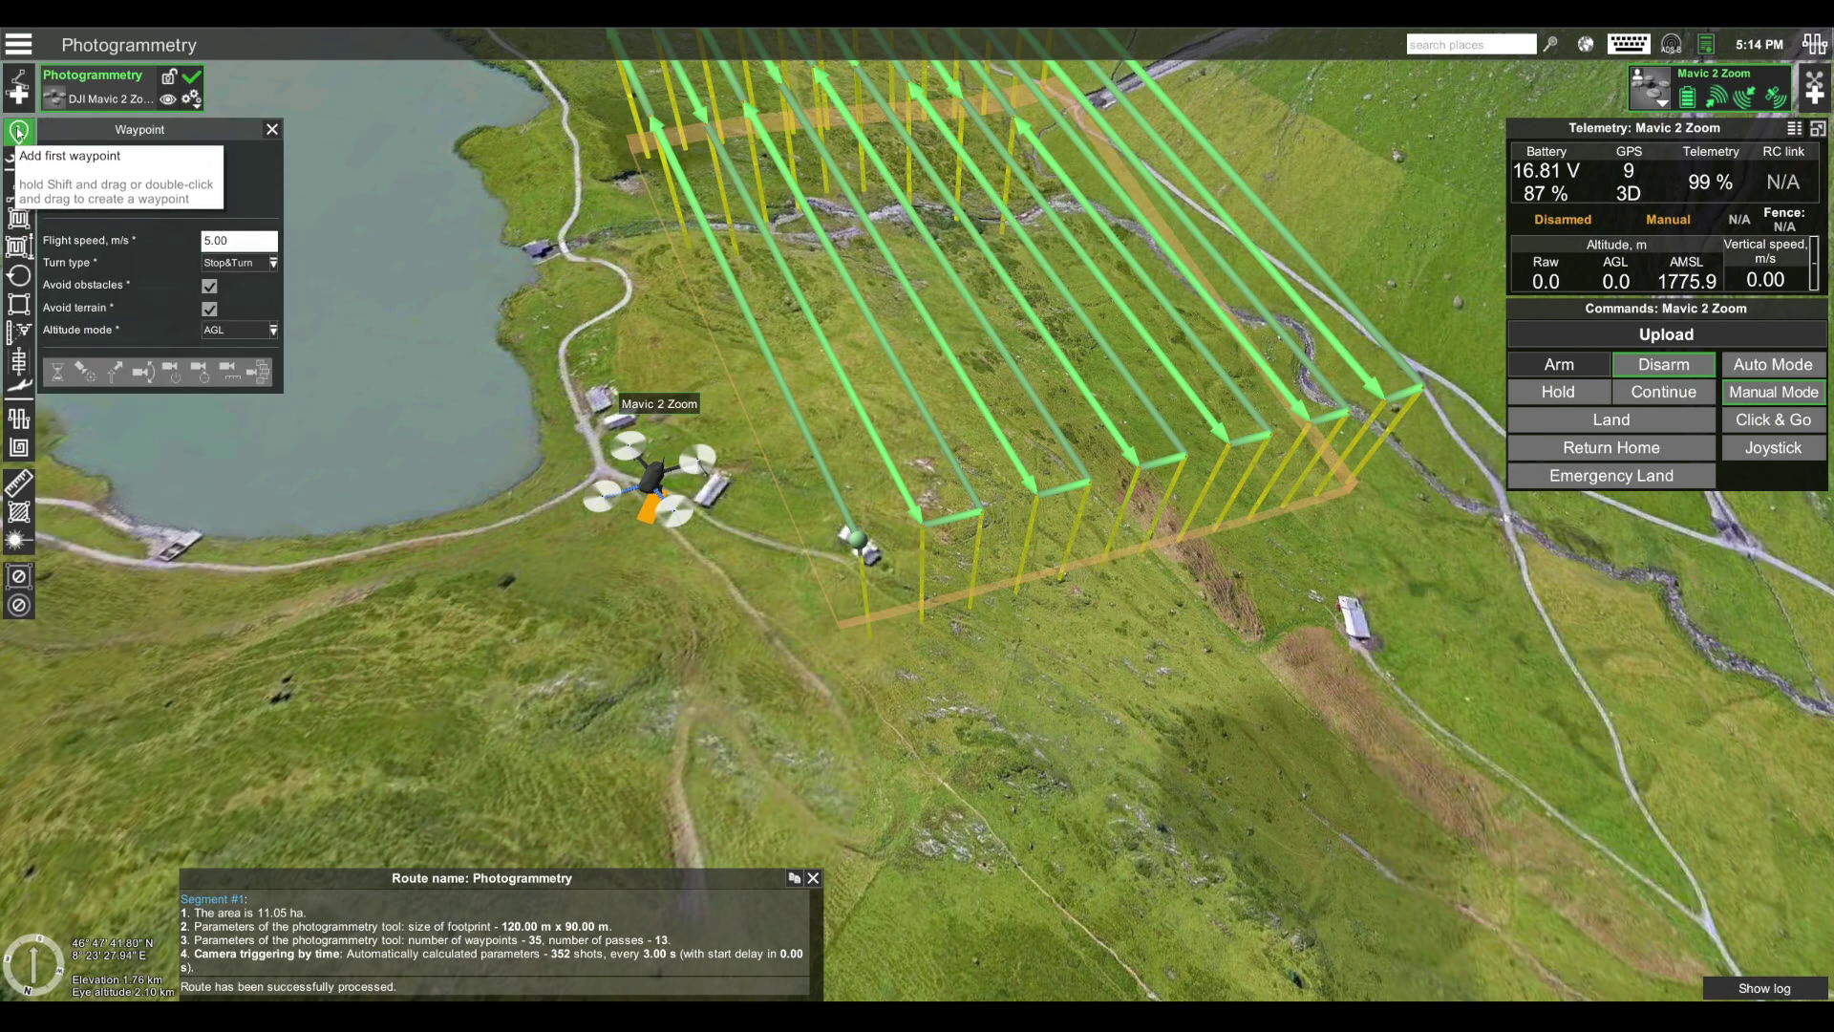
pyautogui.click(804, 711)
pyautogui.moveTo(804, 730)
pyautogui.mouseDown()
pyautogui.moveTo(753, 696)
pyautogui.moveTo(631, 430)
pyautogui.moveTo(630, 258)
pyautogui.moveTo(696, 225)
pyautogui.moveTo(961, 203)
pyautogui.moveTo(1153, 378)
pyautogui.moveTo(1192, 505)
pyautogui.moveTo(1027, 669)
pyautogui.moveTo(802, 668)
pyautogui.moveTo(704, 579)
pyautogui.moveTo(650, 489)
pyautogui.moveTo(663, 506)
pyautogui.mouseUp()
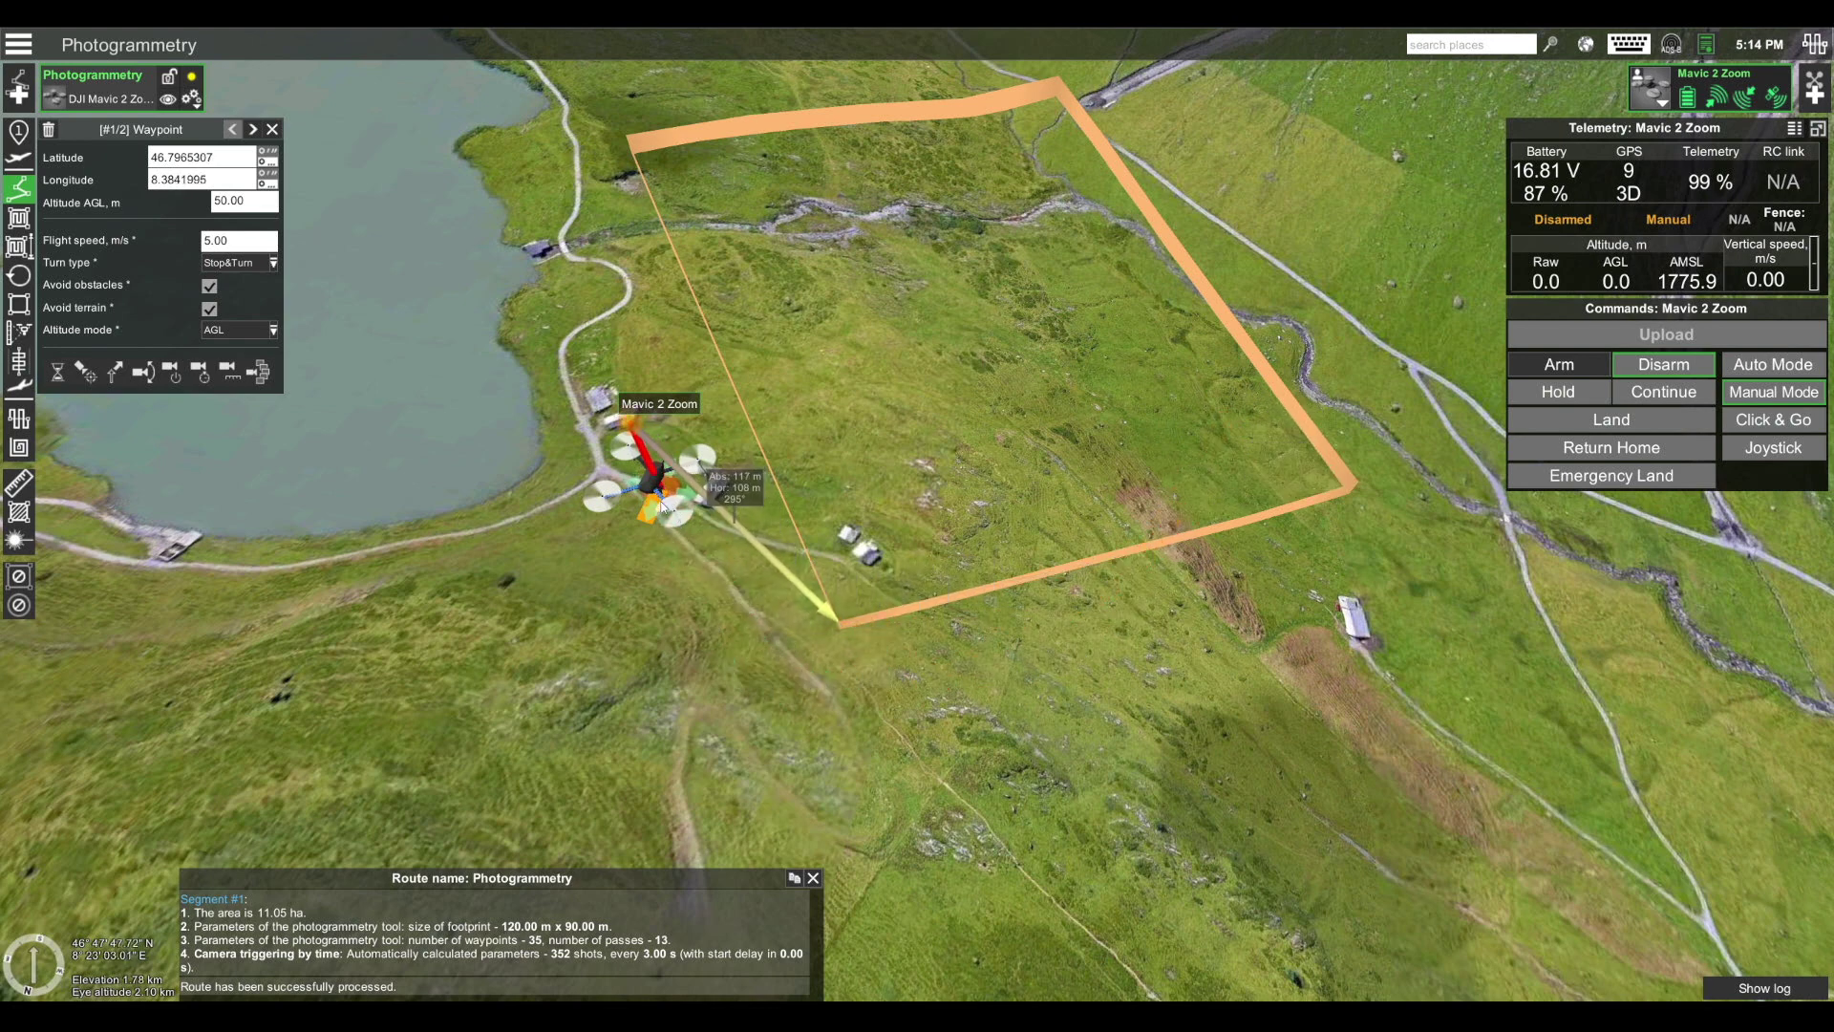
pyautogui.moveTo(663, 506); pyautogui.dragTo(747, 621, button='right')
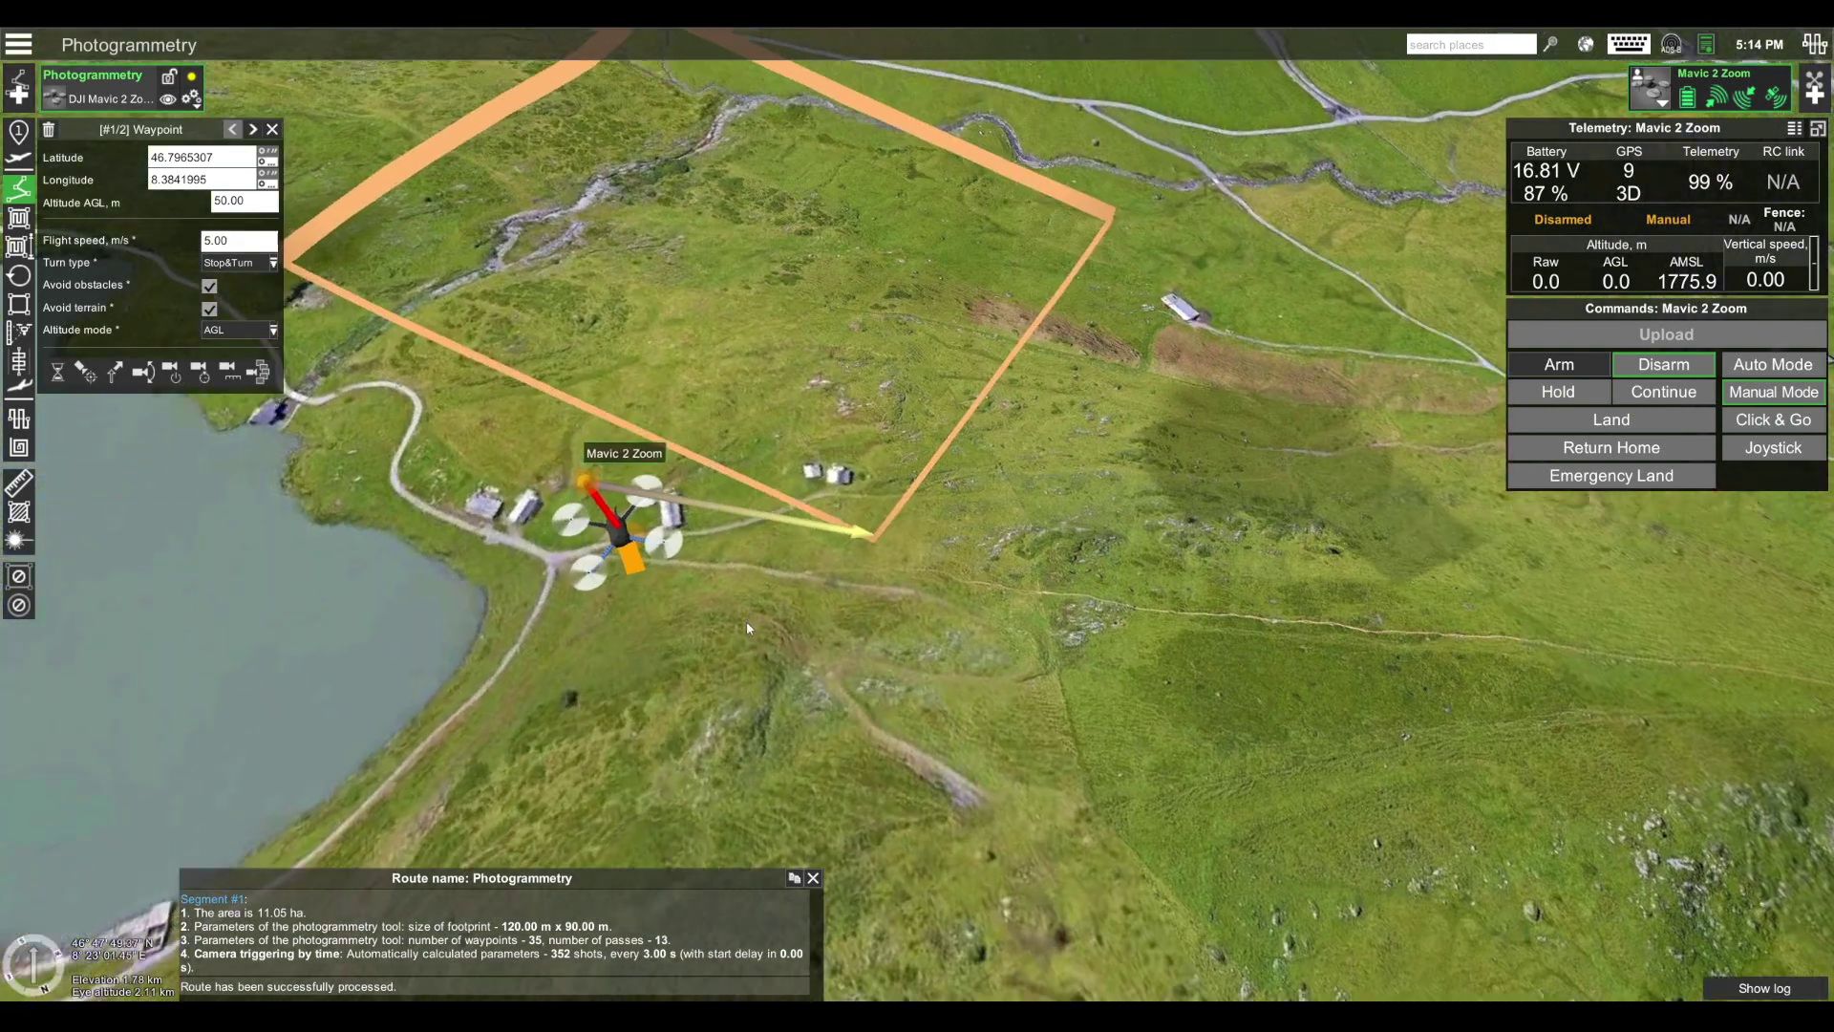
pyautogui.click(253, 130)
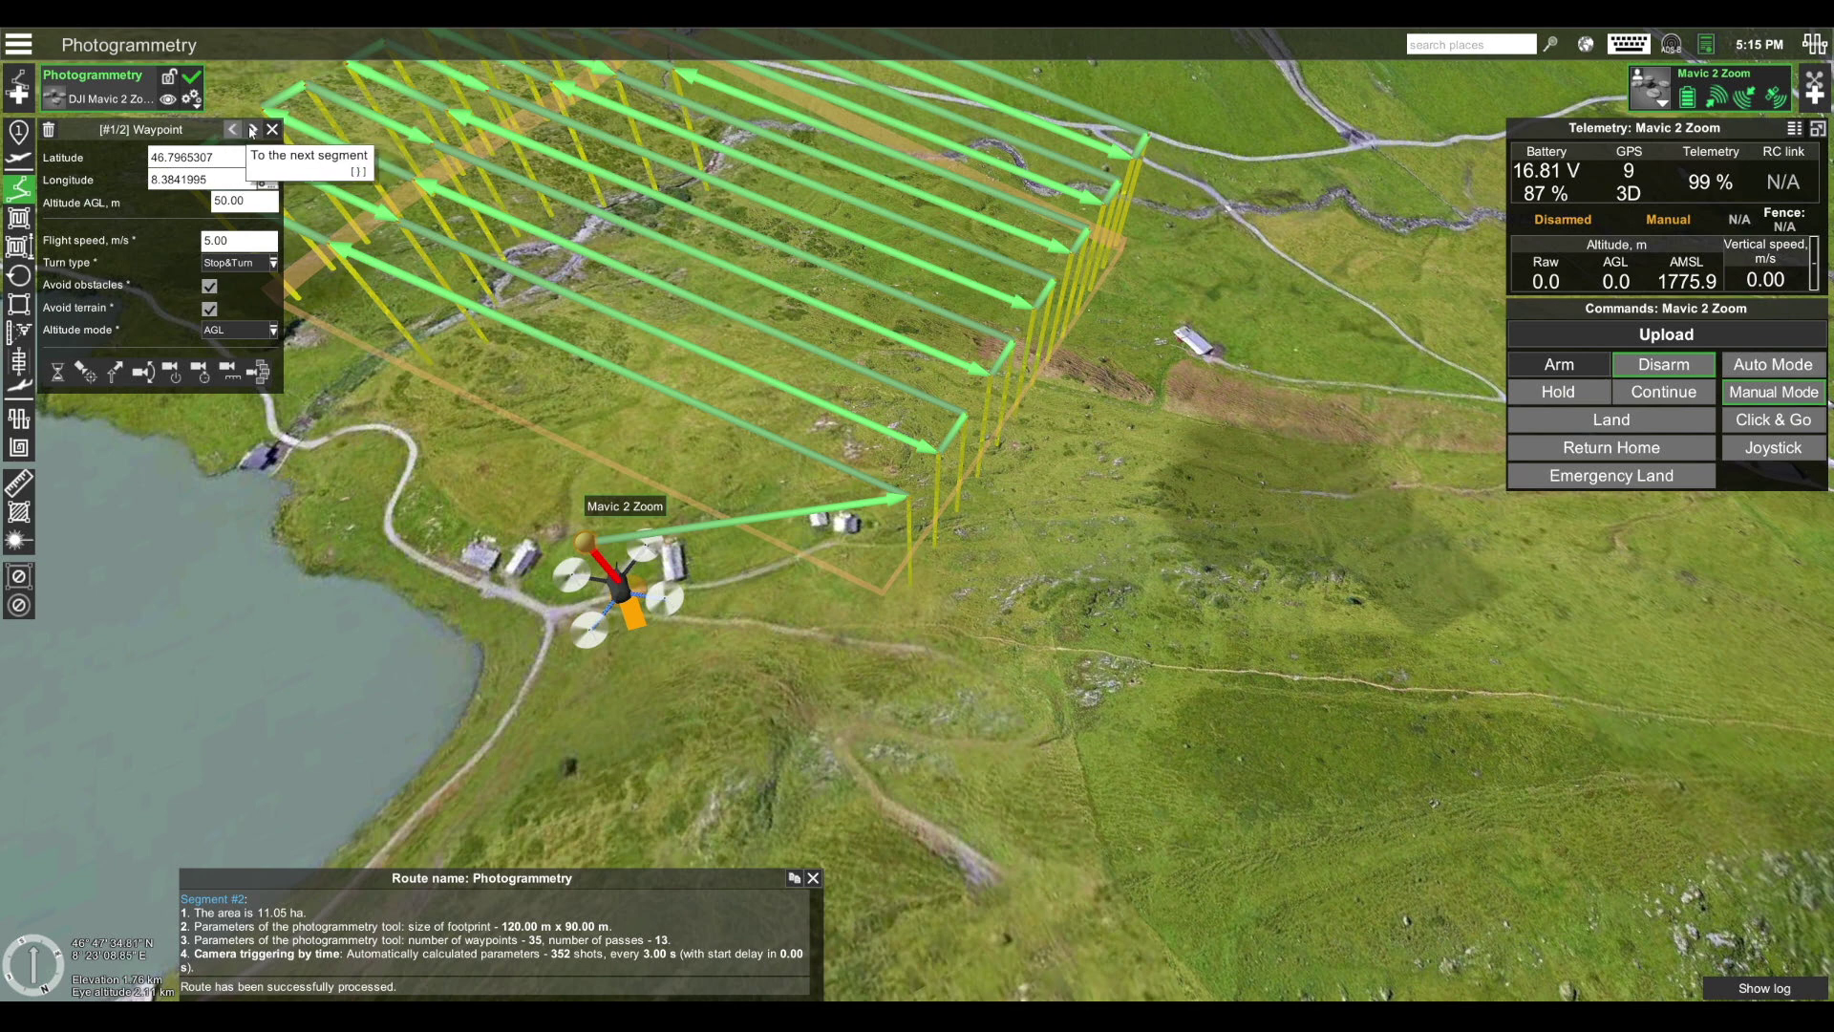
# Add waypoint #3 at 50 m AGL after the survey grid, placed beside the drone.
pyautogui.click(254, 130)
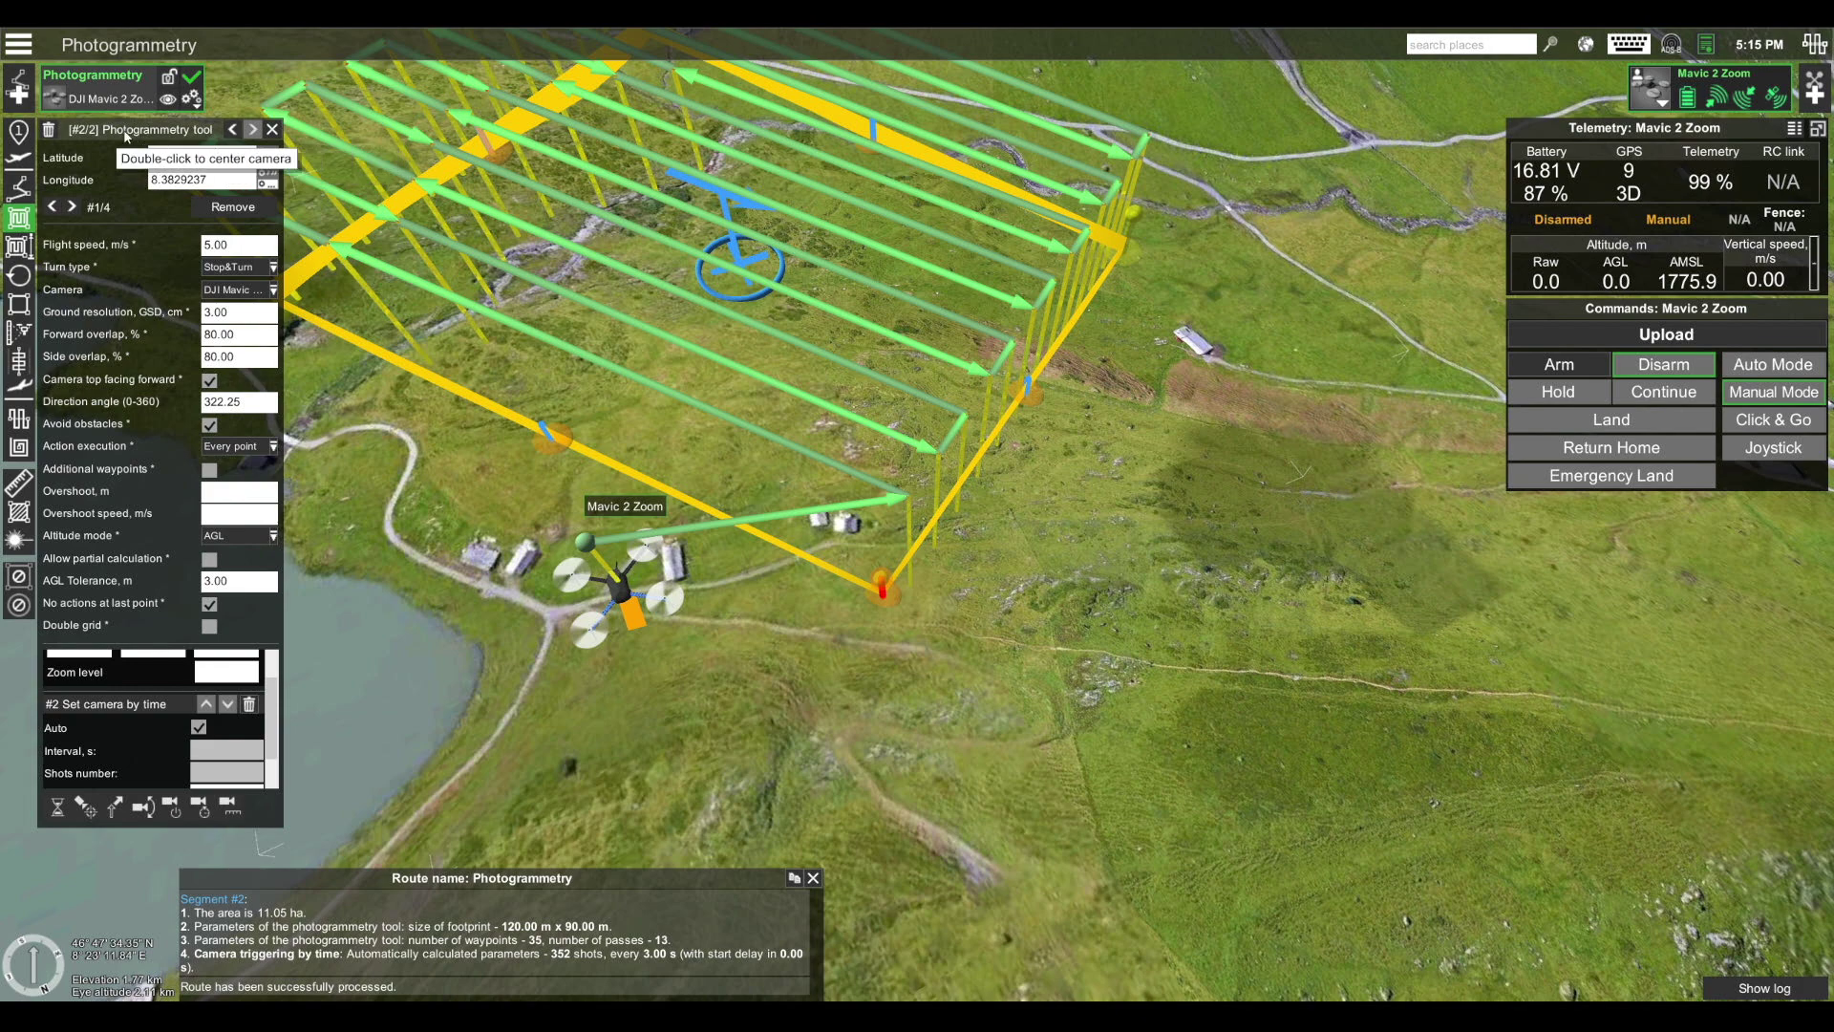
pyautogui.click(18, 189)
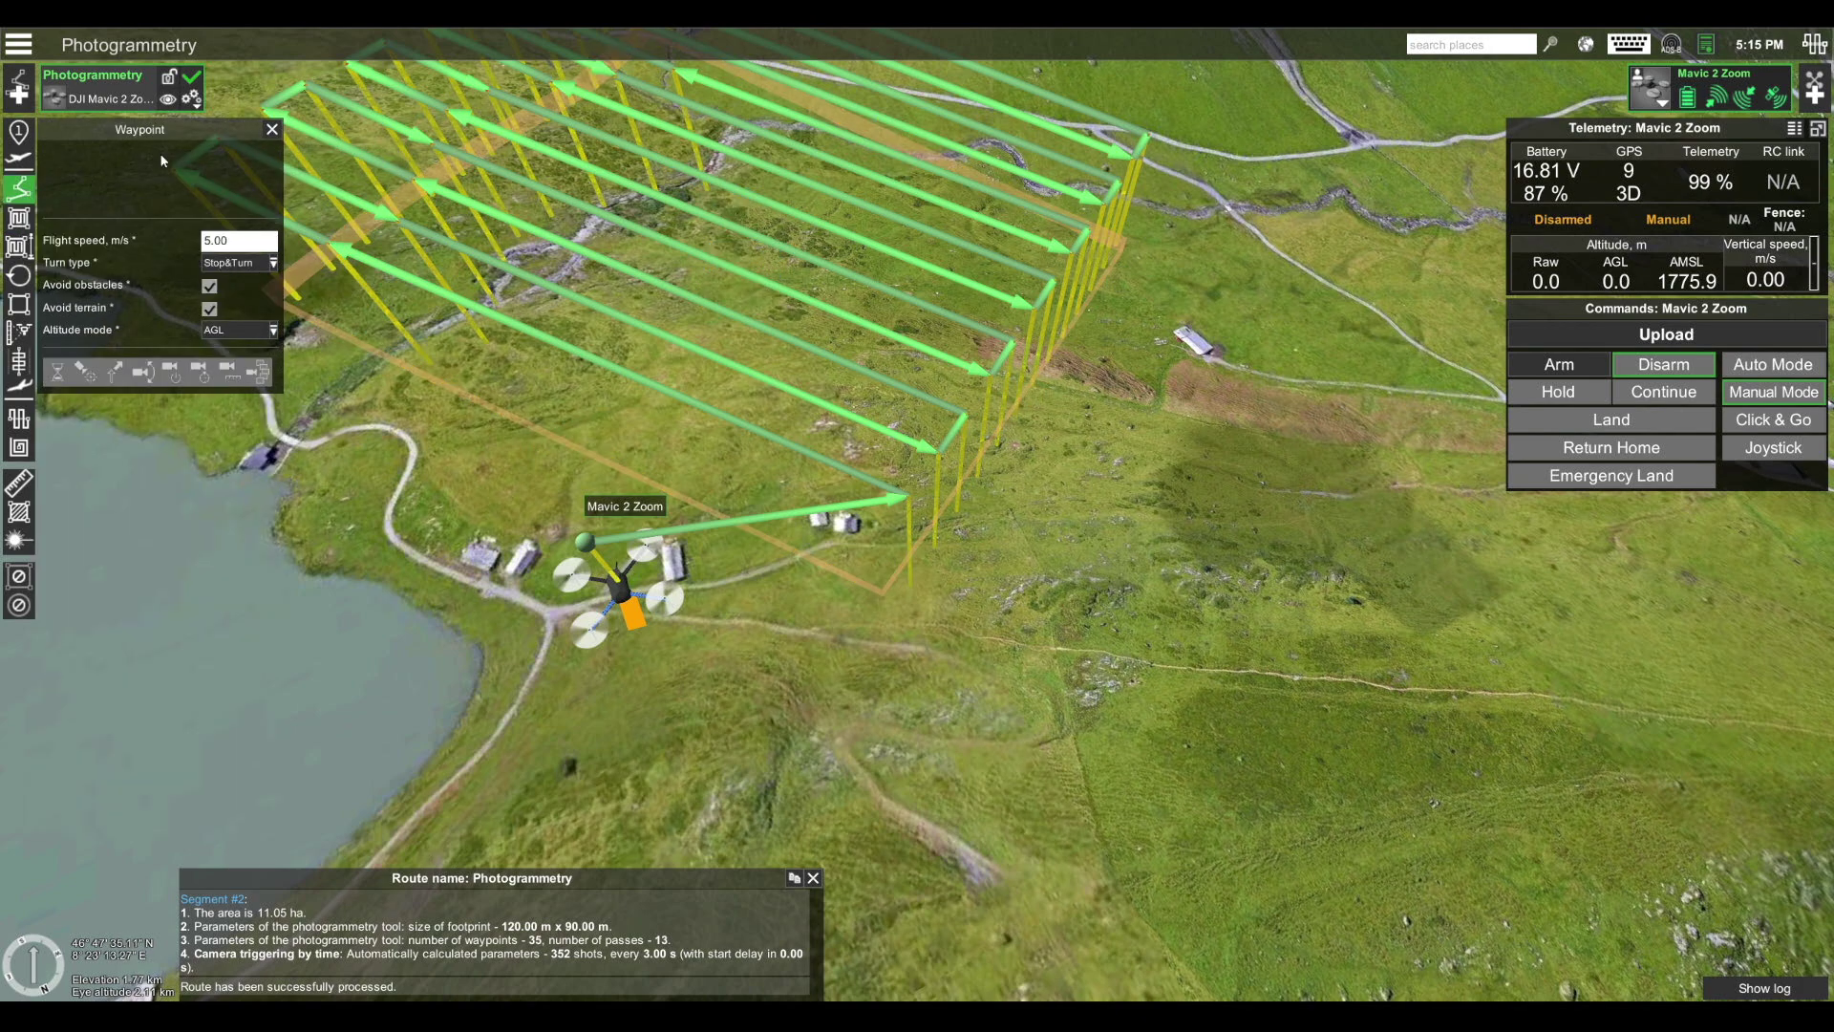
pyautogui.click(696, 648)
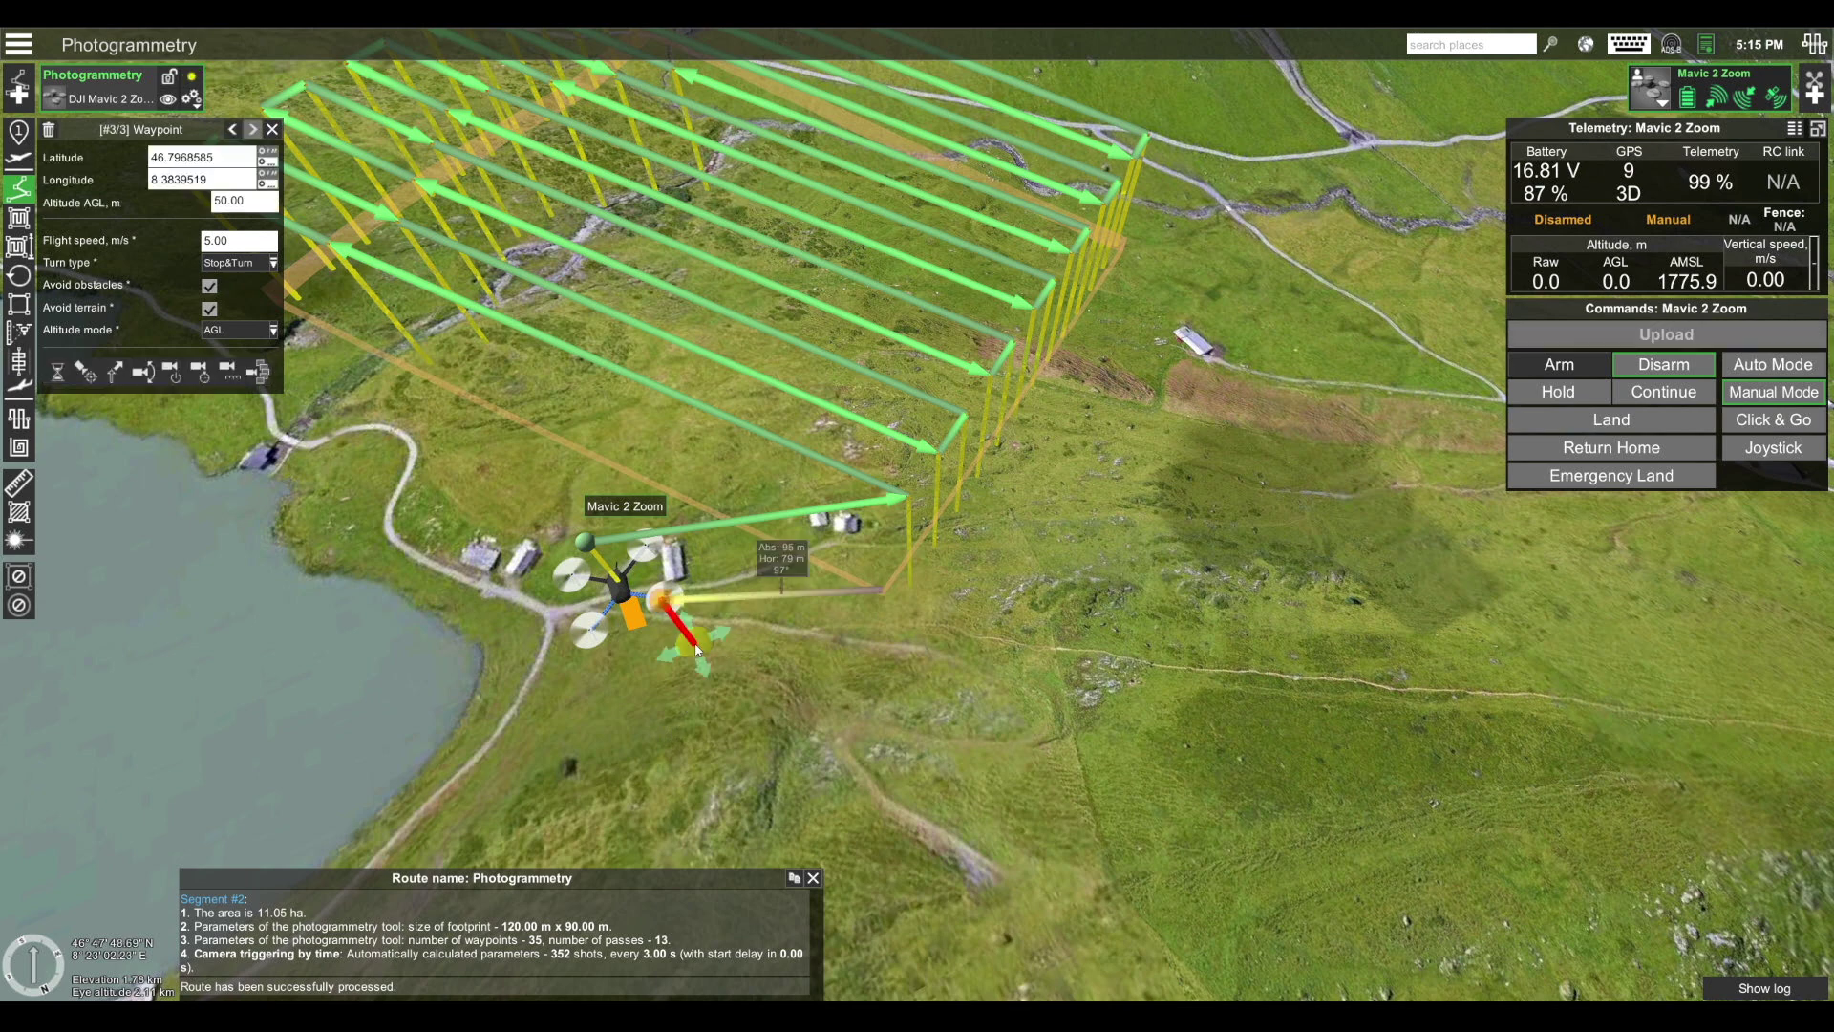
pyautogui.moveTo(695, 646); pyautogui.dragTo(617, 598)
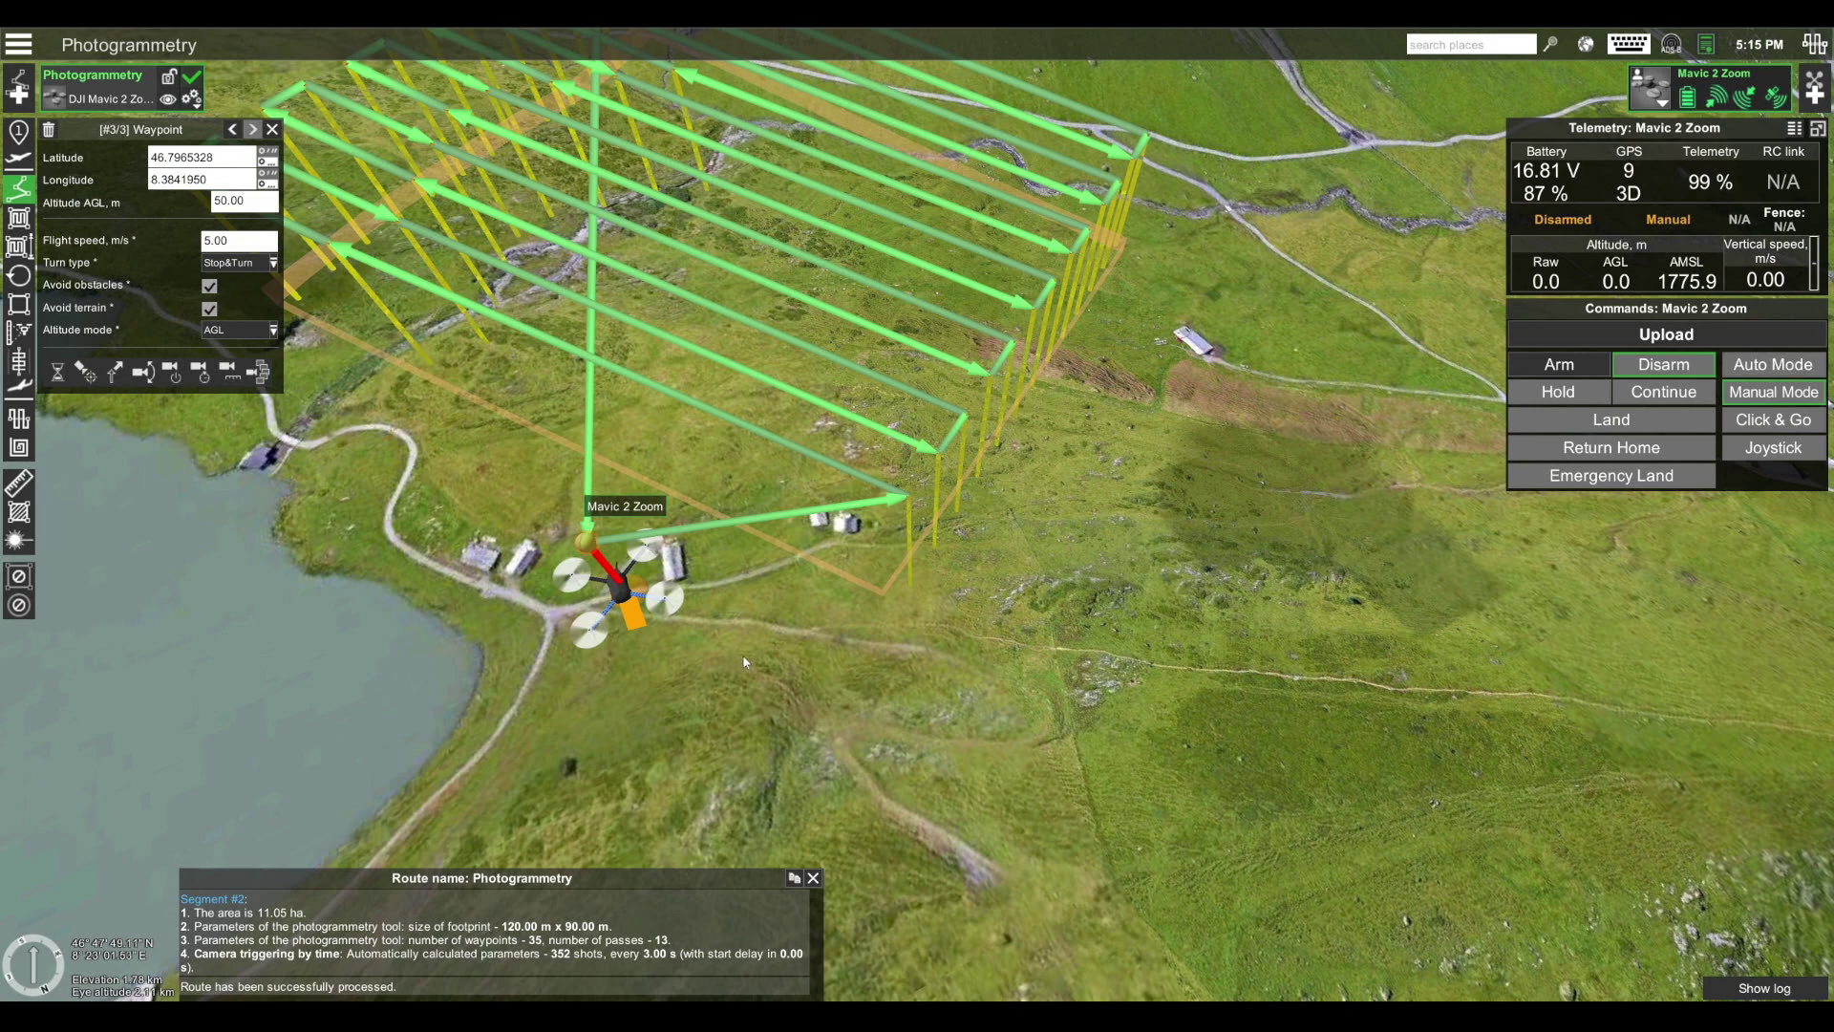
pyautogui.scroll(2, 745, 661)
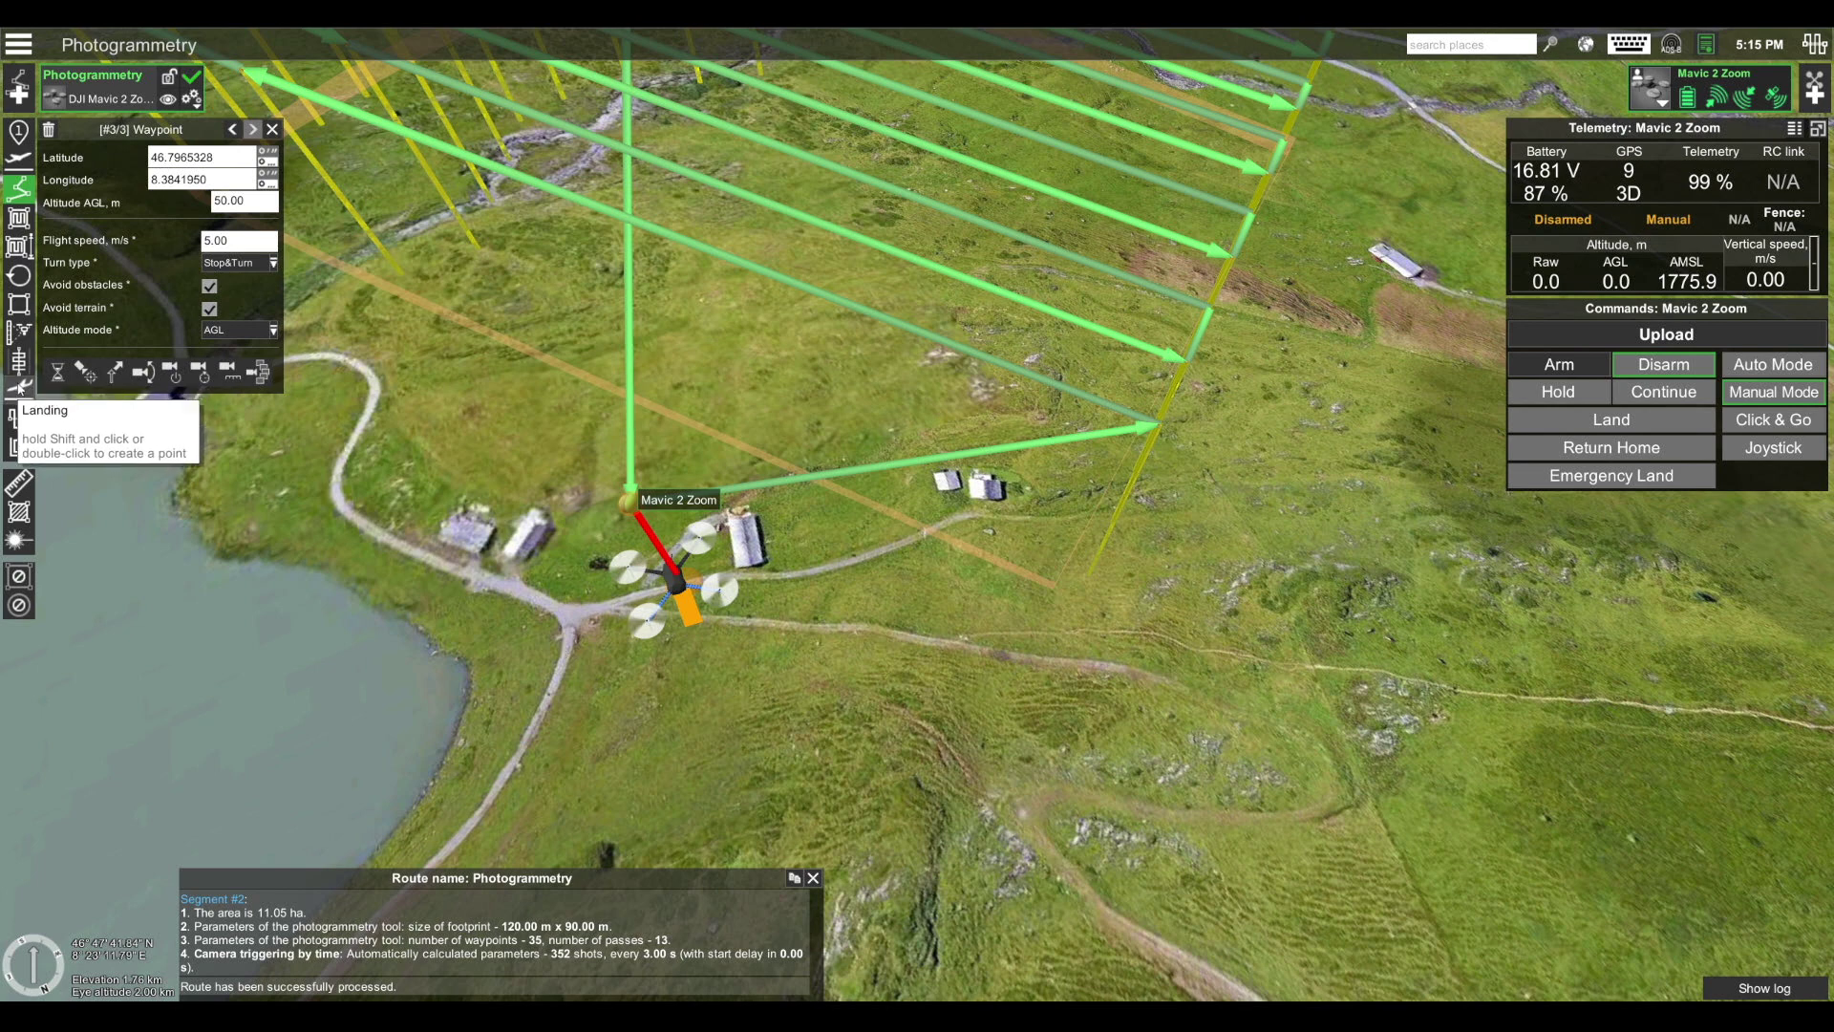
# Add landing point #4 on the map beside the drone's starting position.
pyautogui.click(19, 387)
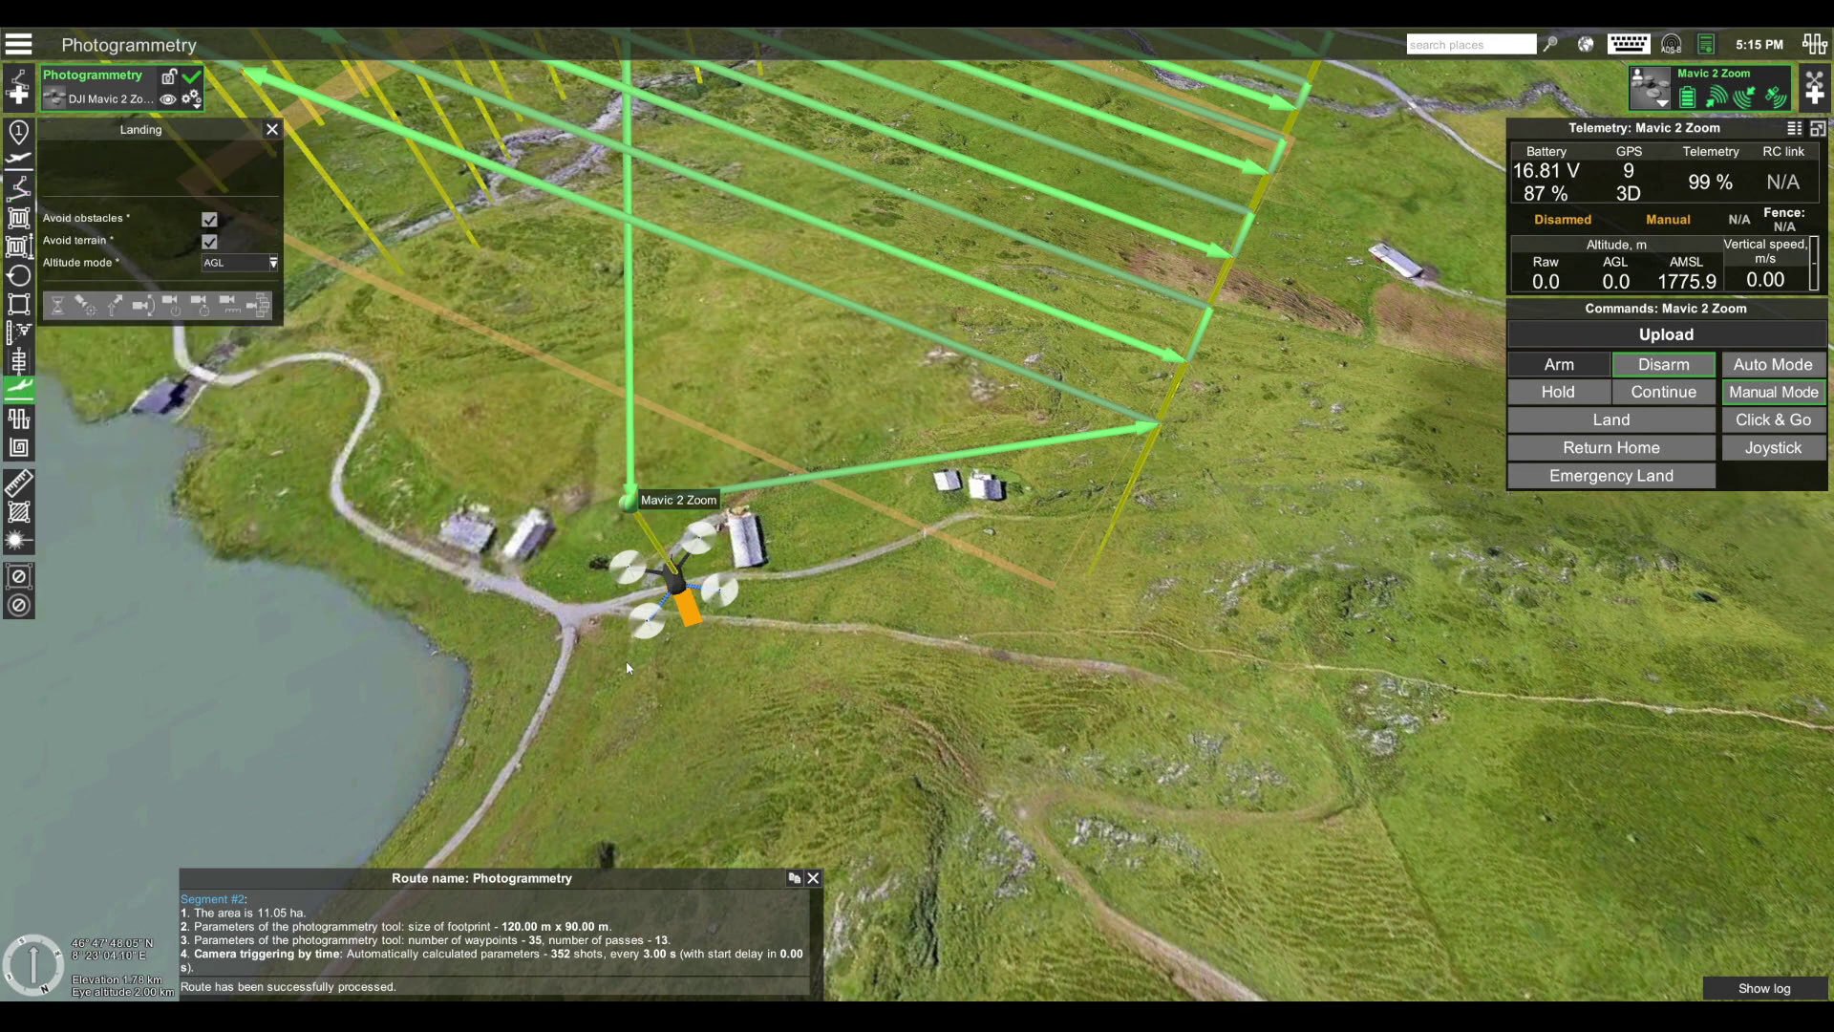
pyautogui.click(573, 674)
pyautogui.moveTo(573, 674); pyautogui.dragTo(668, 596)
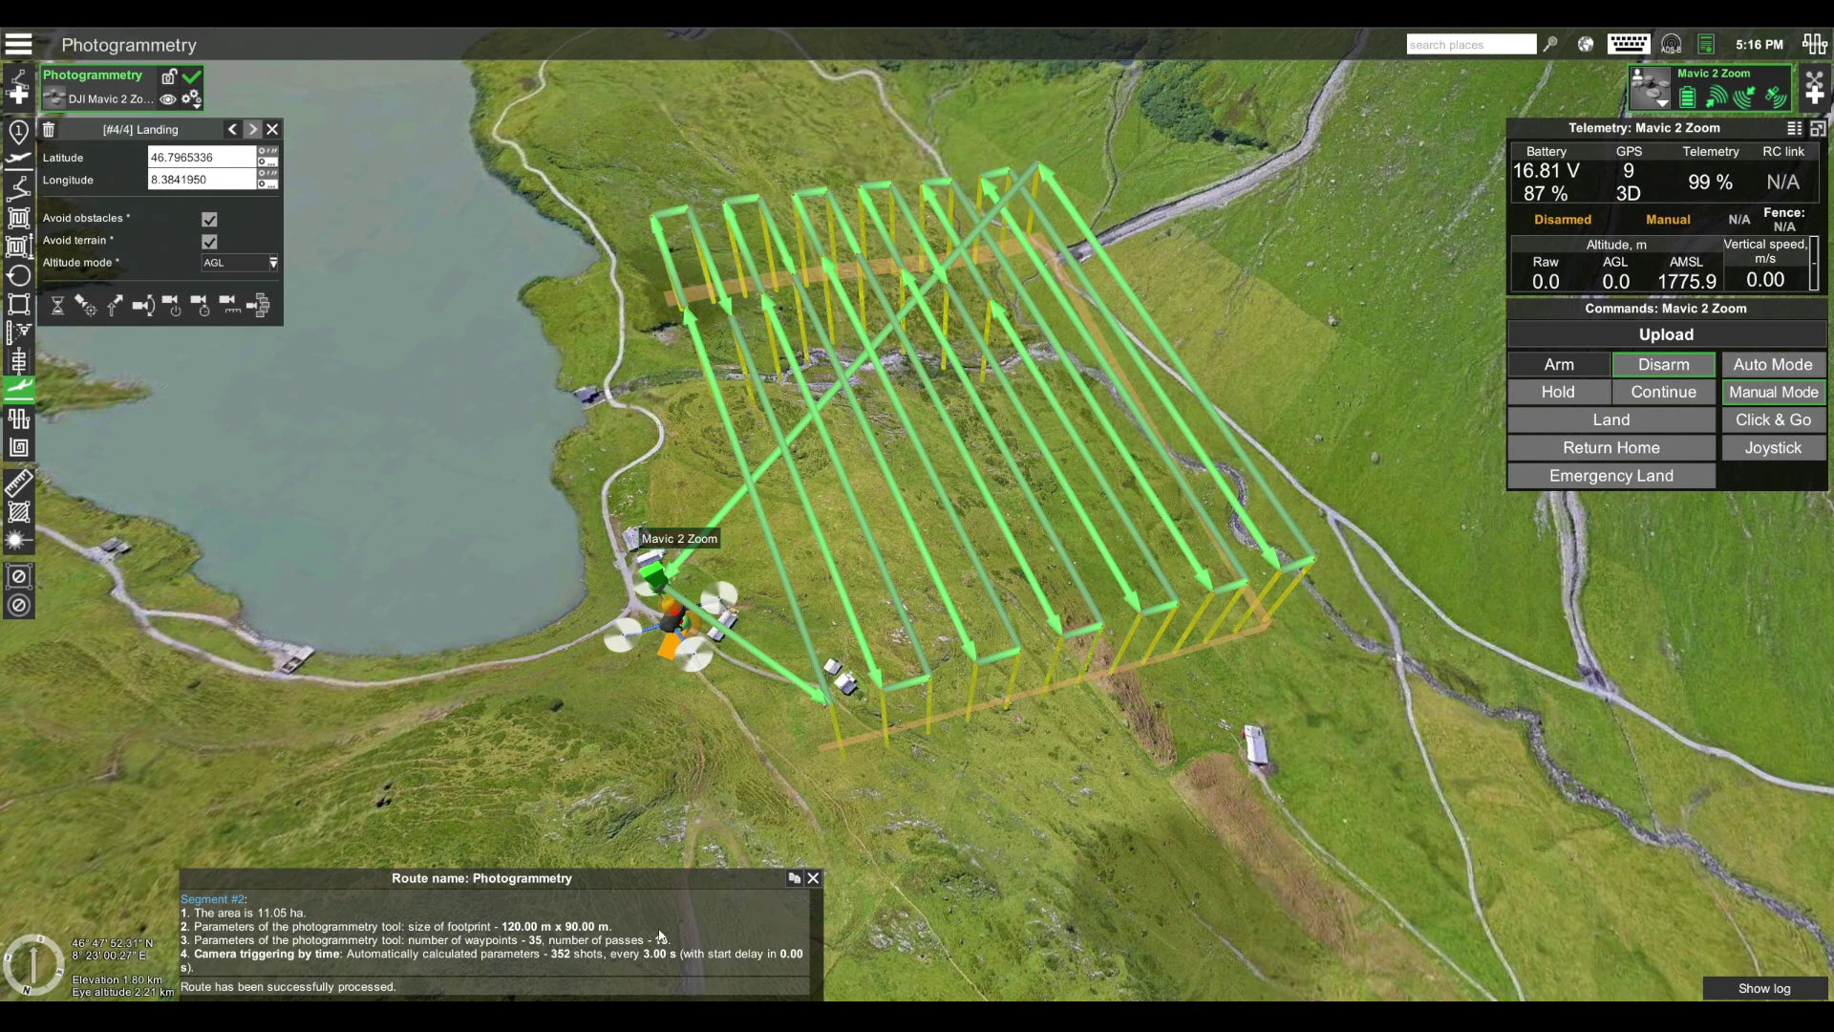
# Check the route's elevation profile (5.6 km, 39 waypoints), then request upload to the Mavic 2 Zoom.
pyautogui.click(192, 99)
pyautogui.click(112, 167)
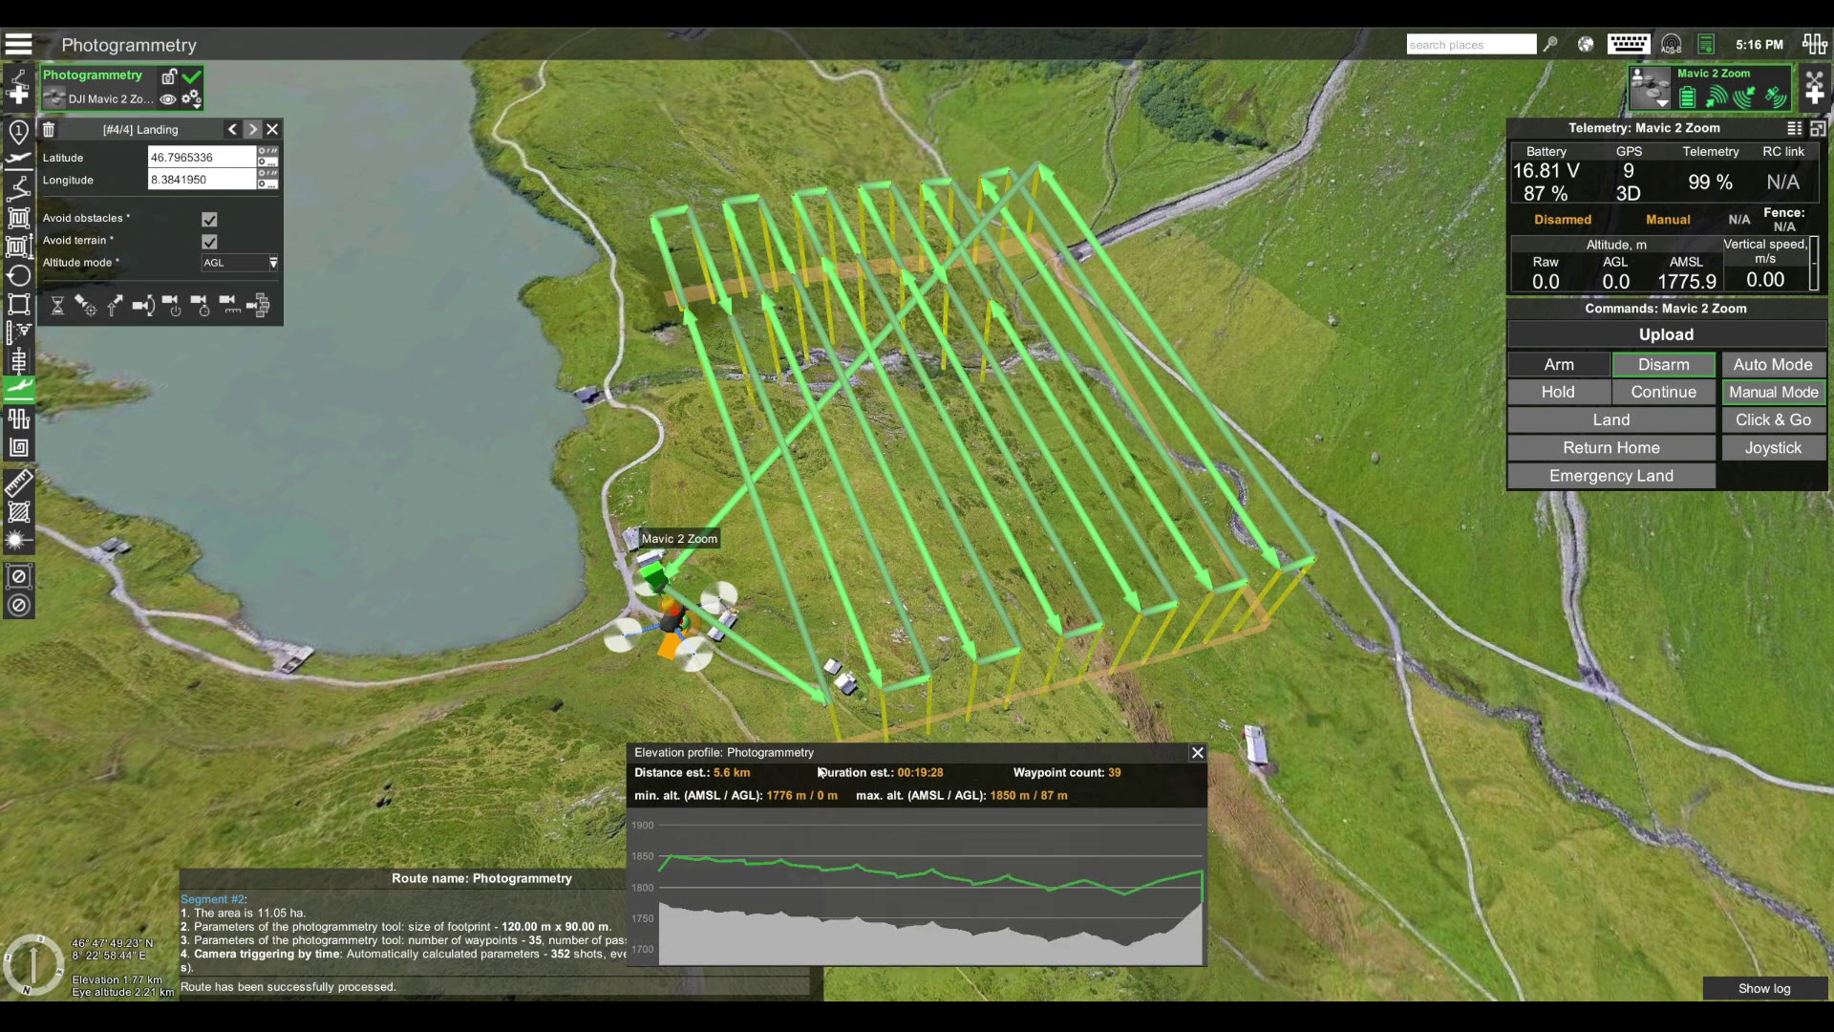
pyautogui.click(1197, 754)
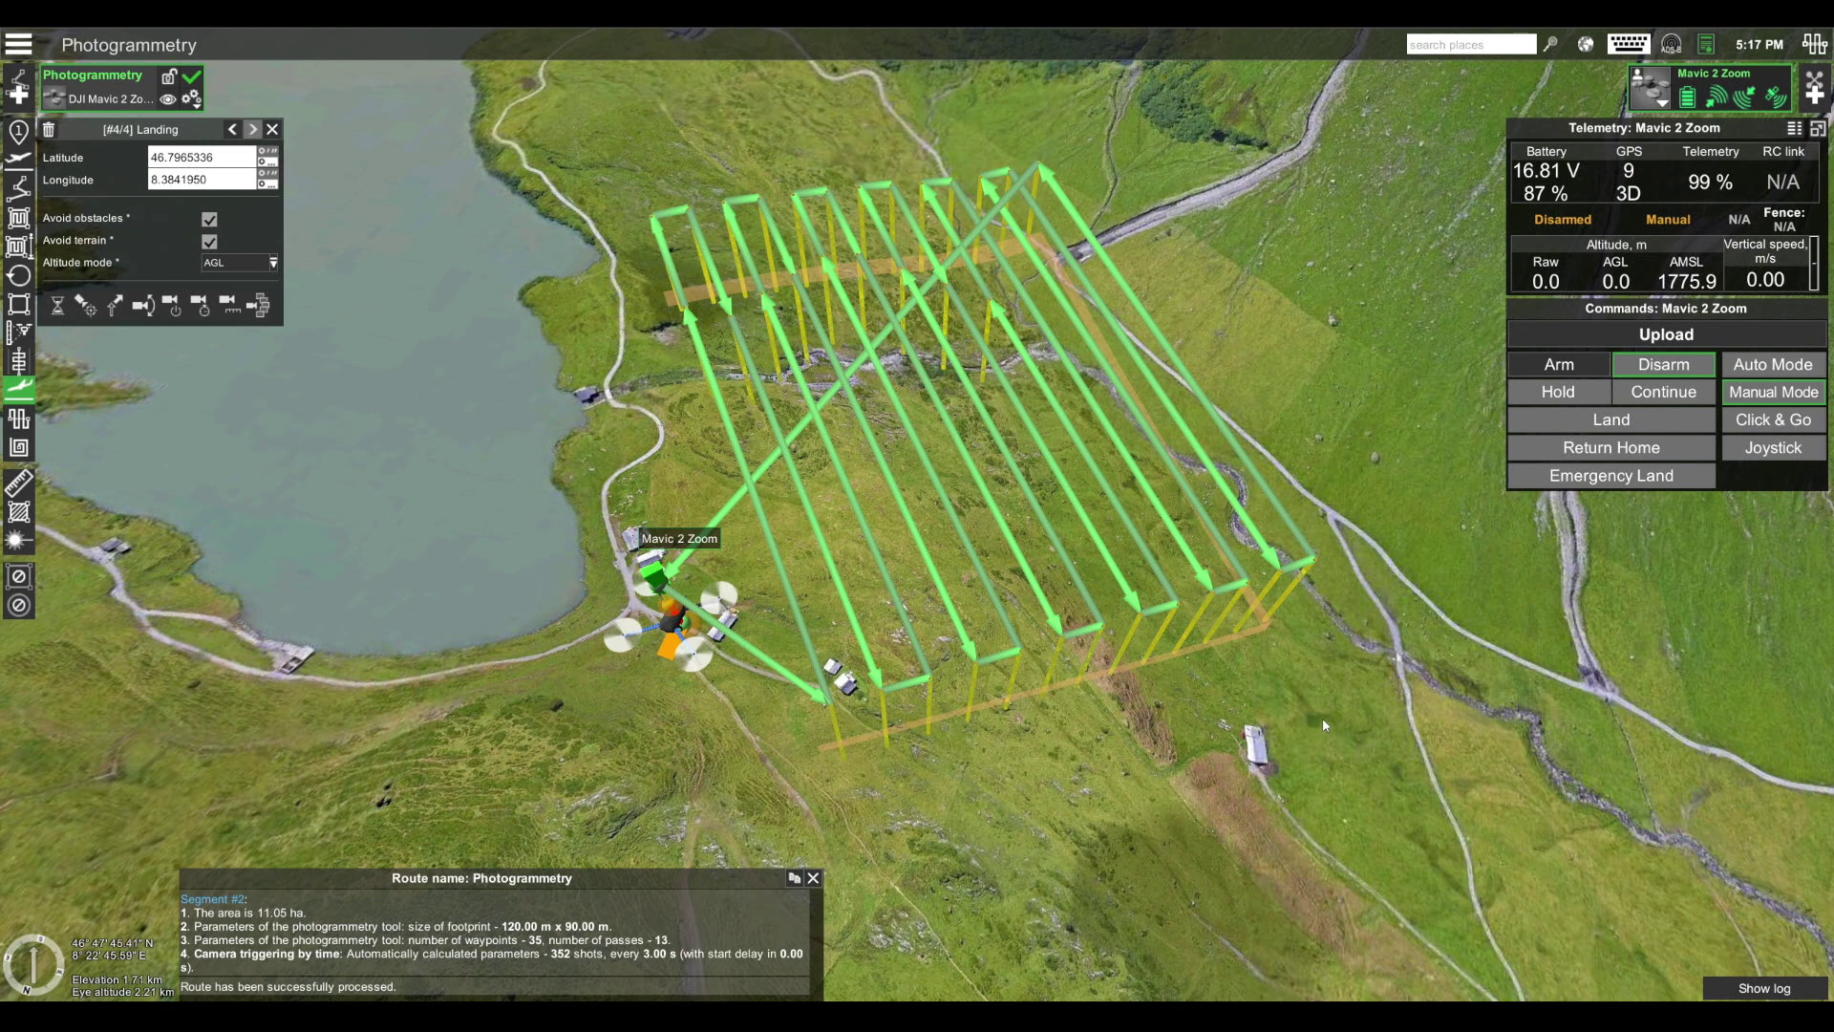
pyautogui.click(1538, 334)
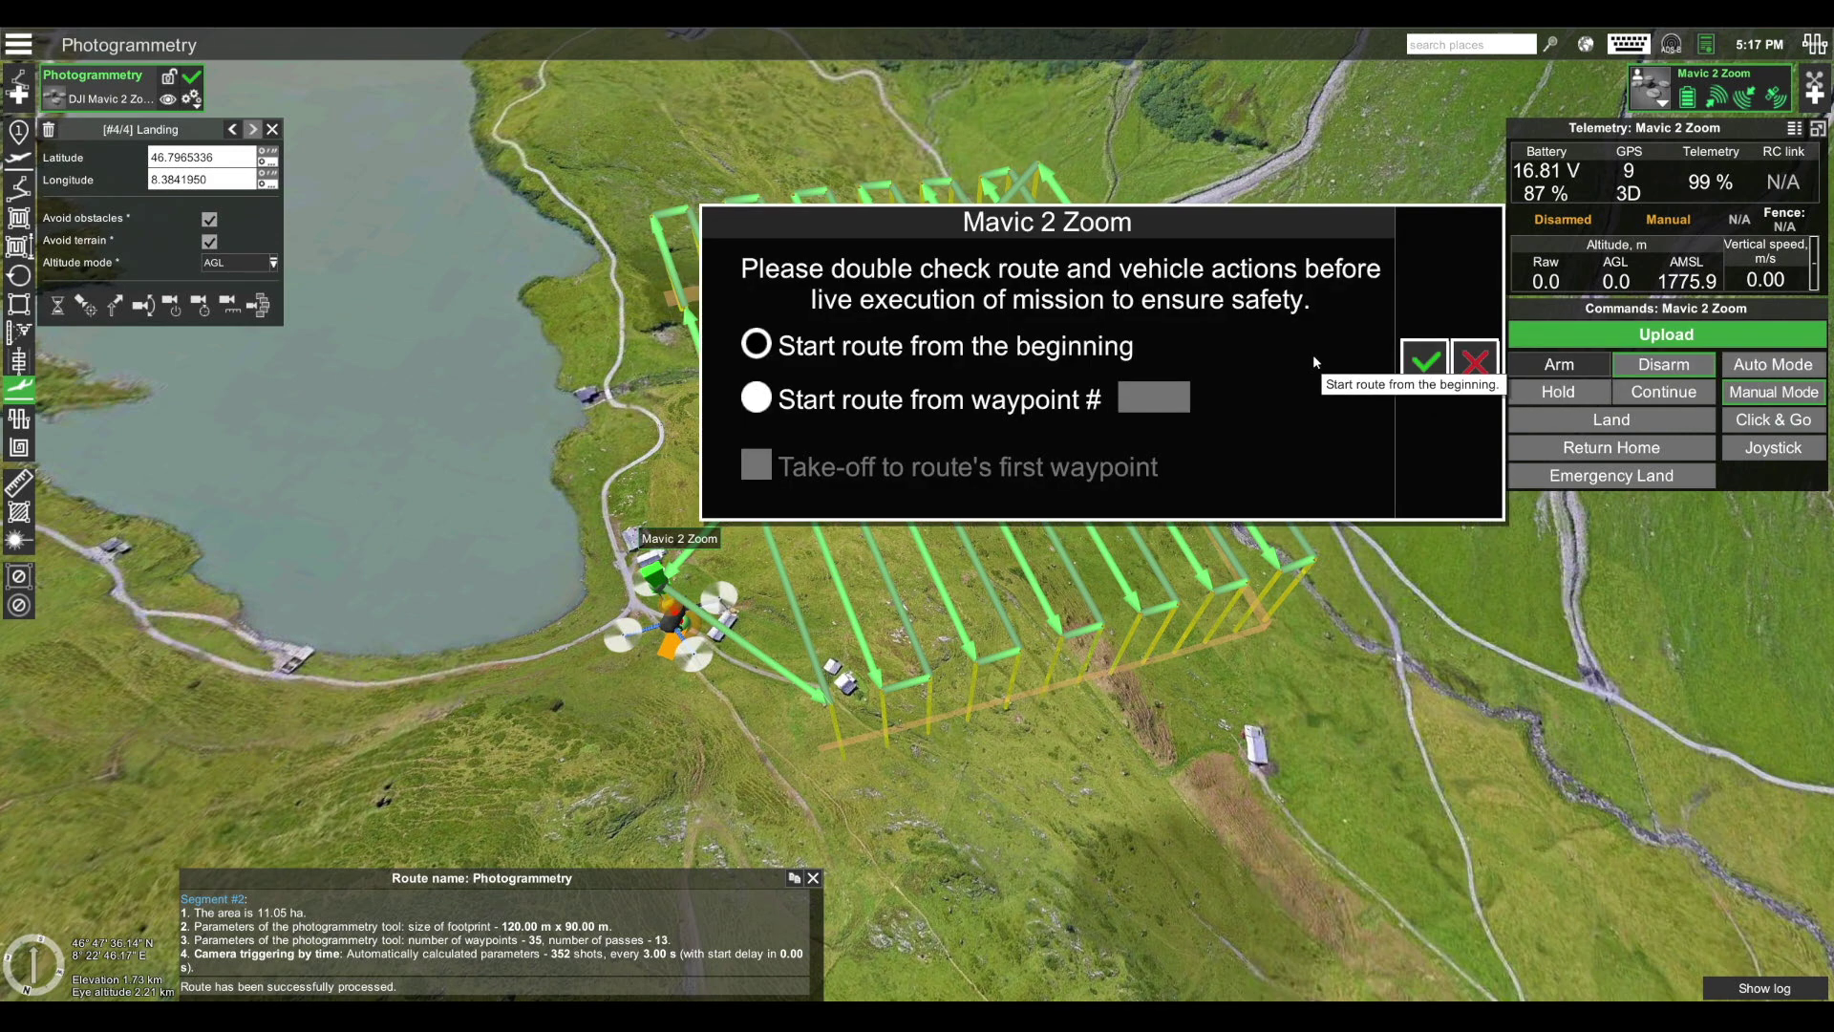
# Confirm the route upload, arm the Mavic 2 Zoom with confirmation, and switch to Auto Mode.
pyautogui.click(1423, 362)
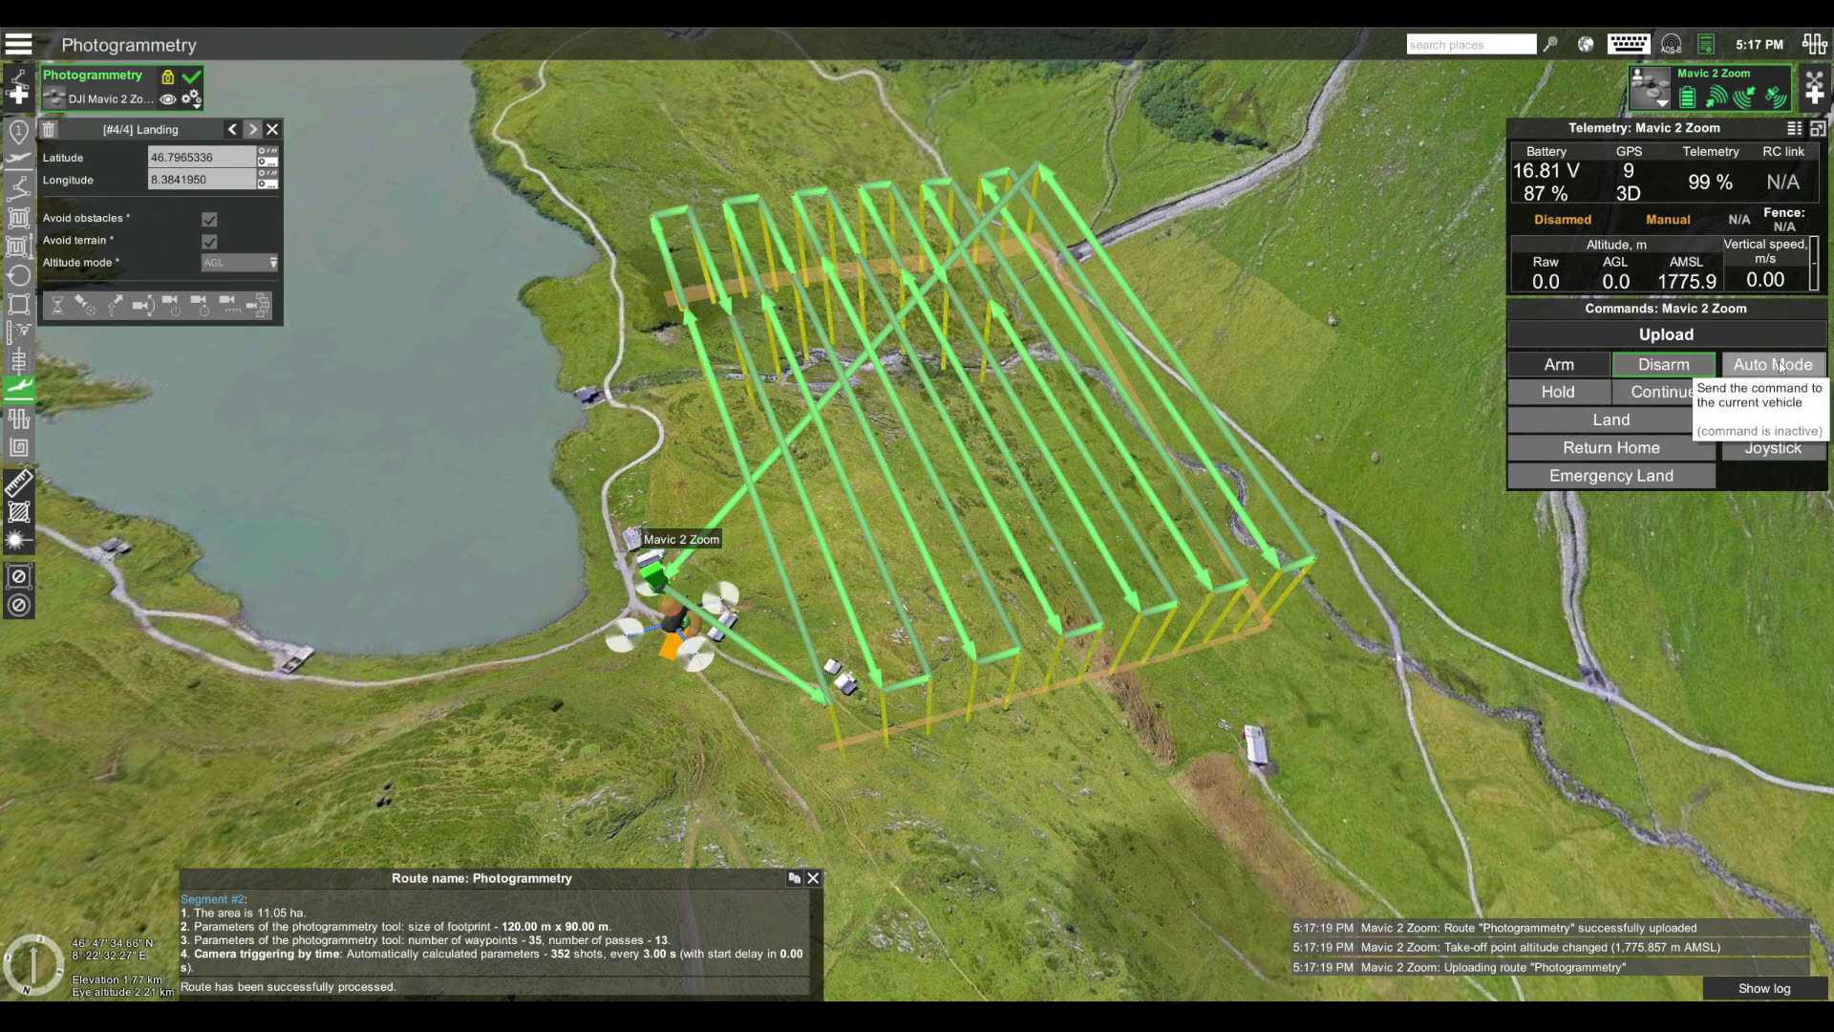
pyautogui.click(1590, 369)
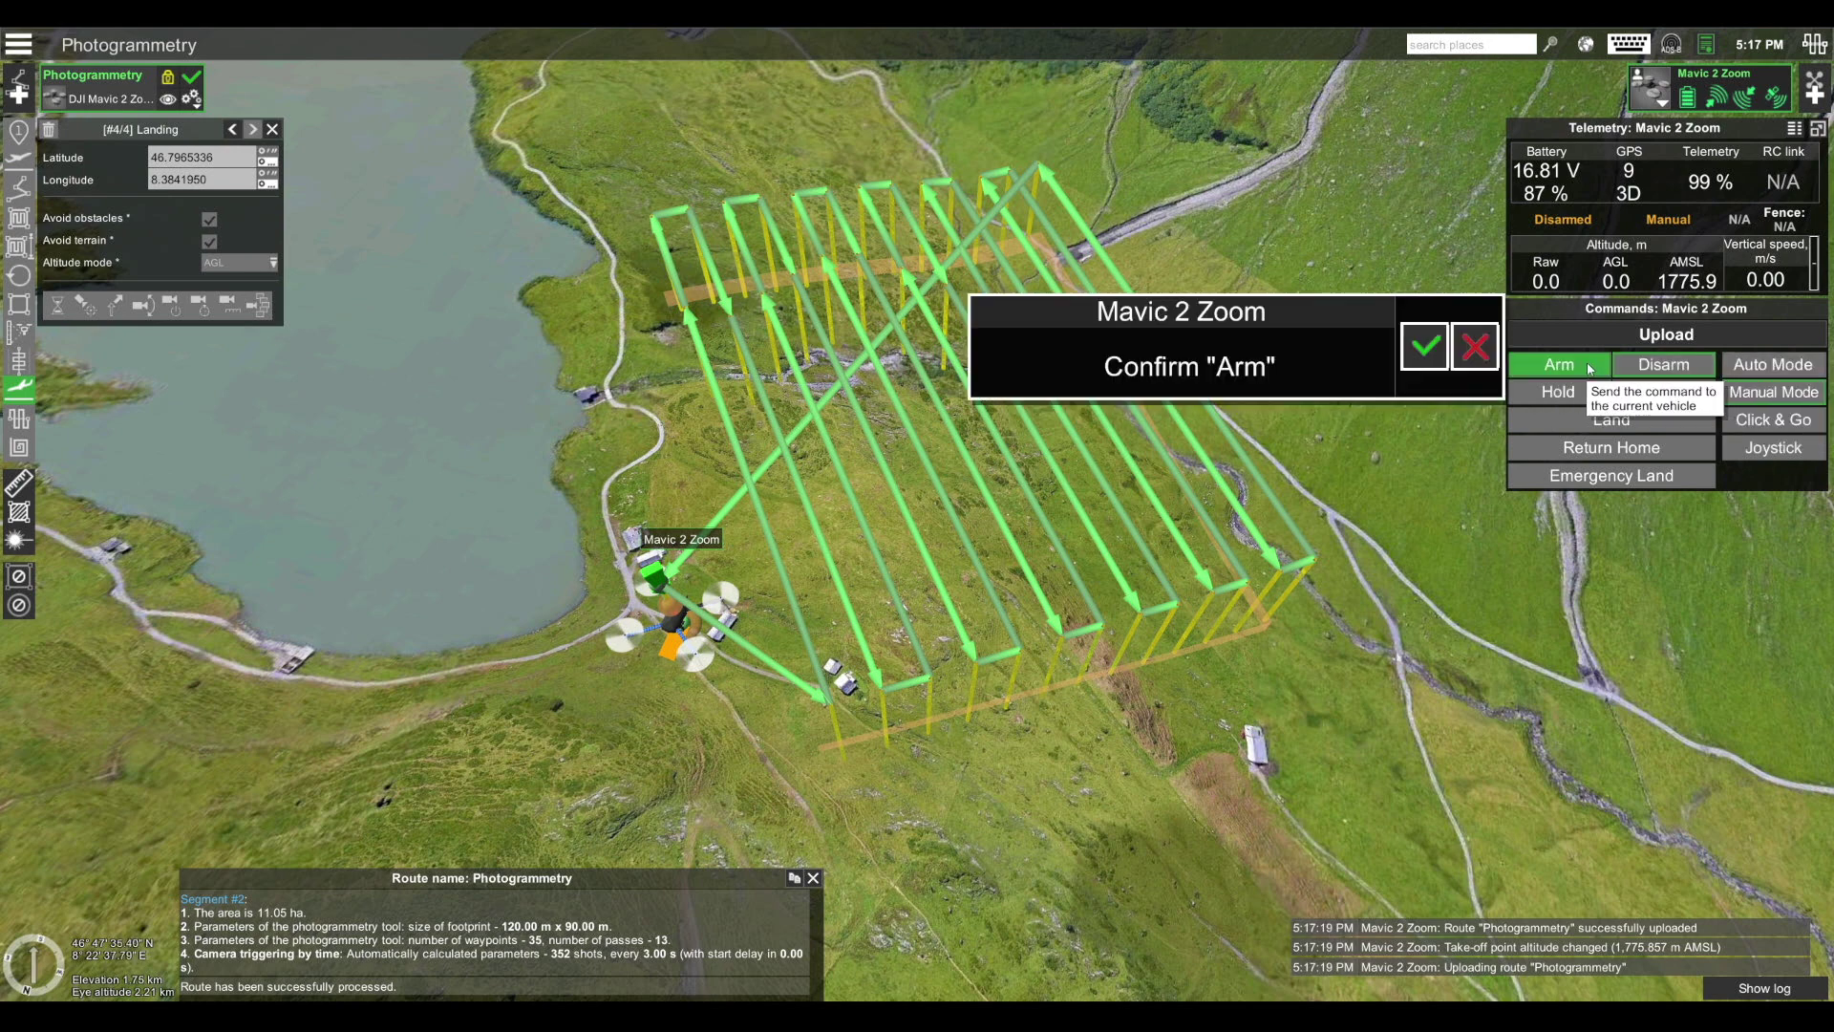
pyautogui.click(1425, 347)
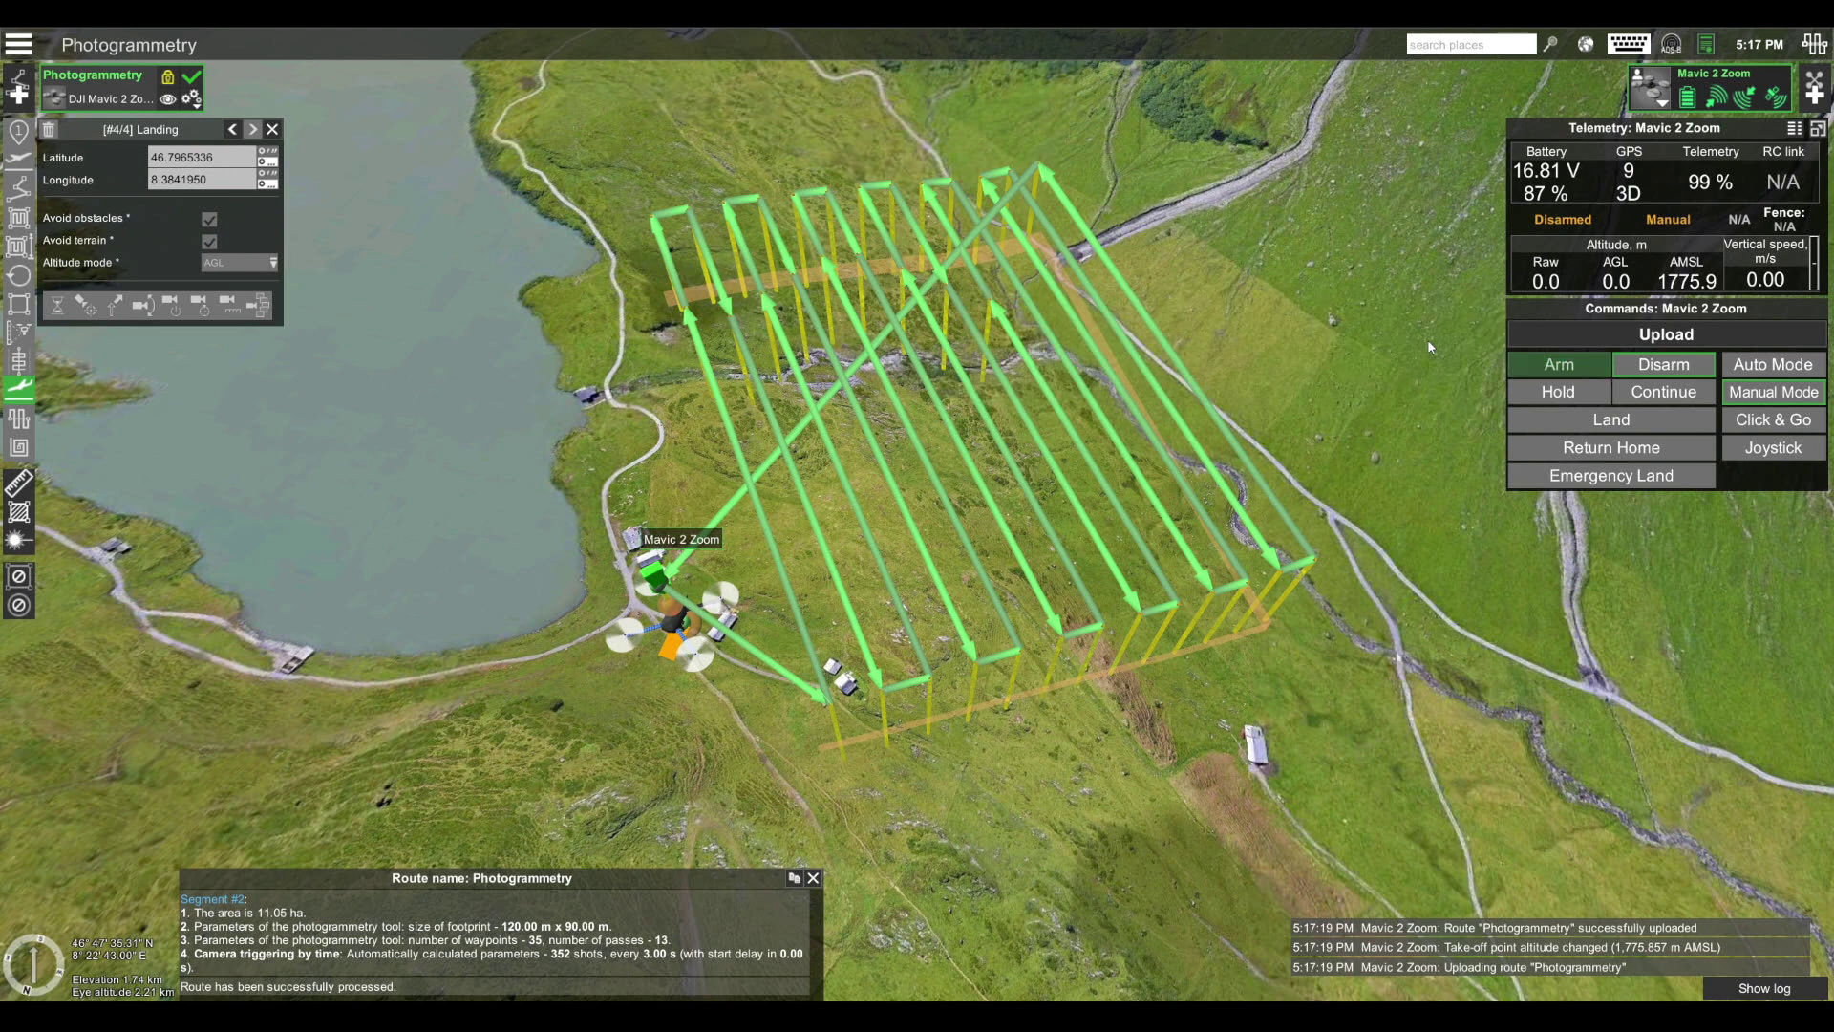
pyautogui.click(1775, 369)
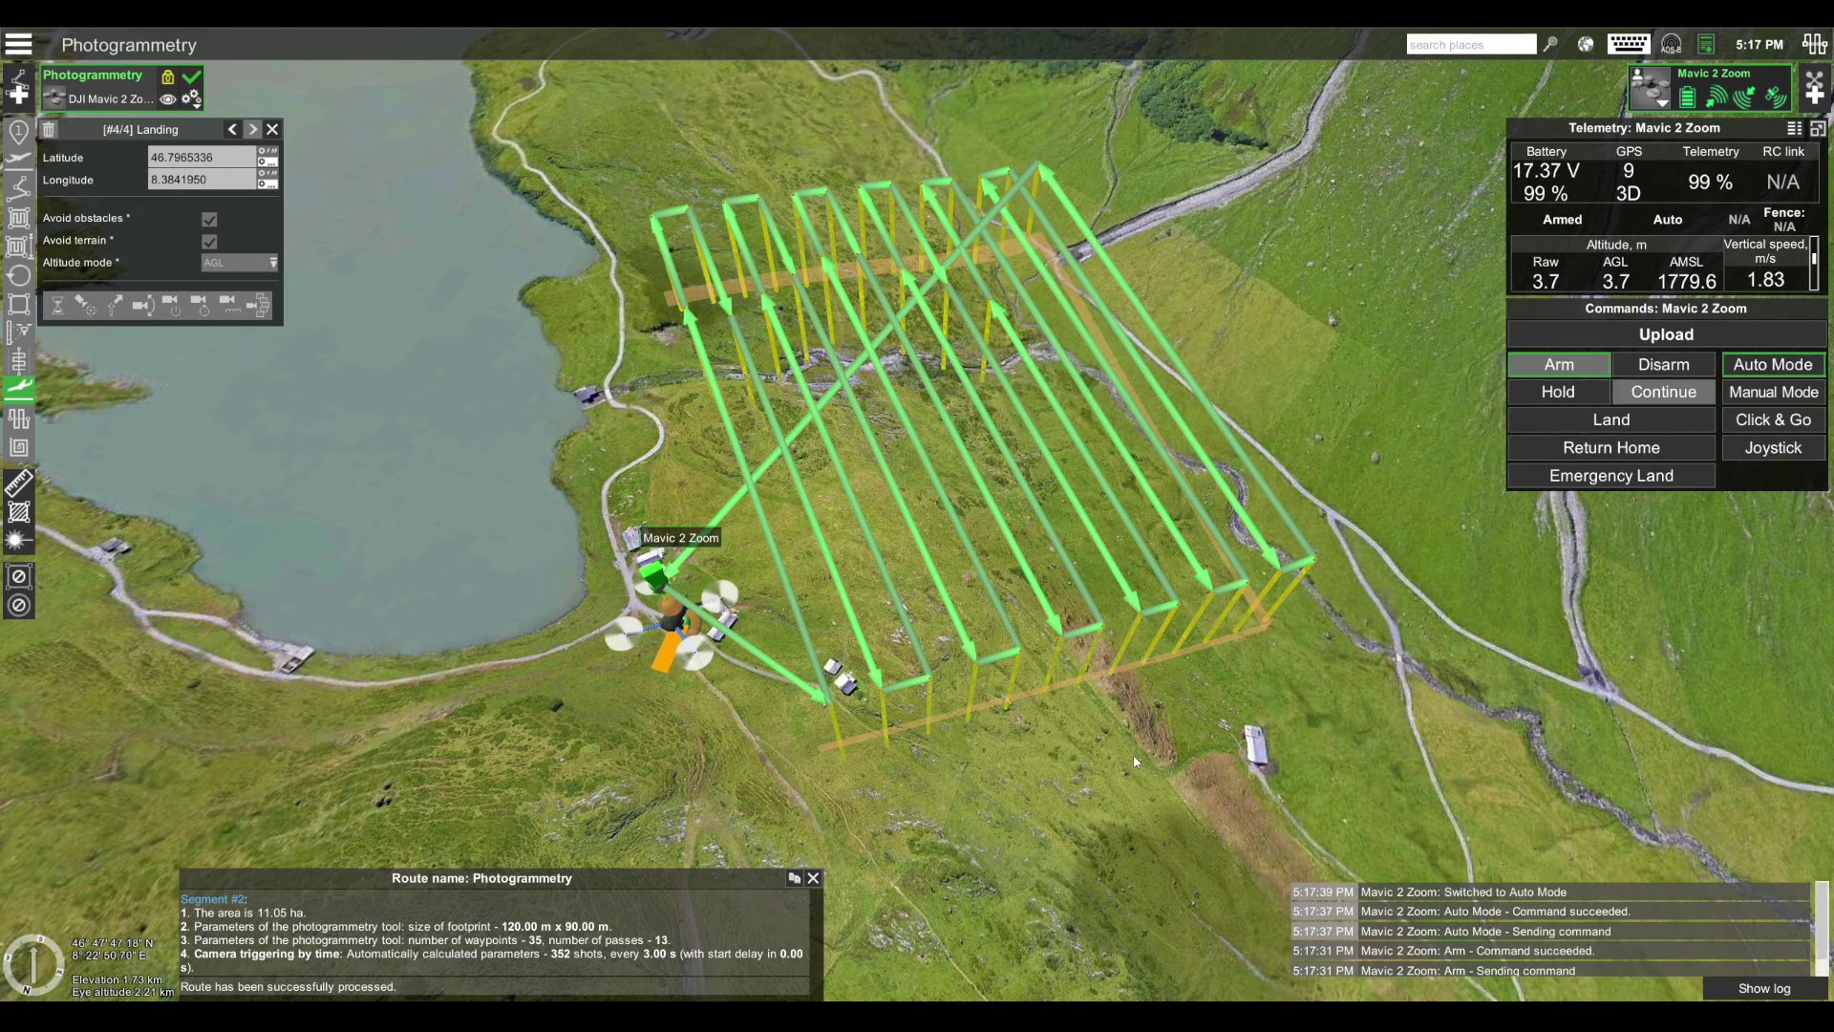